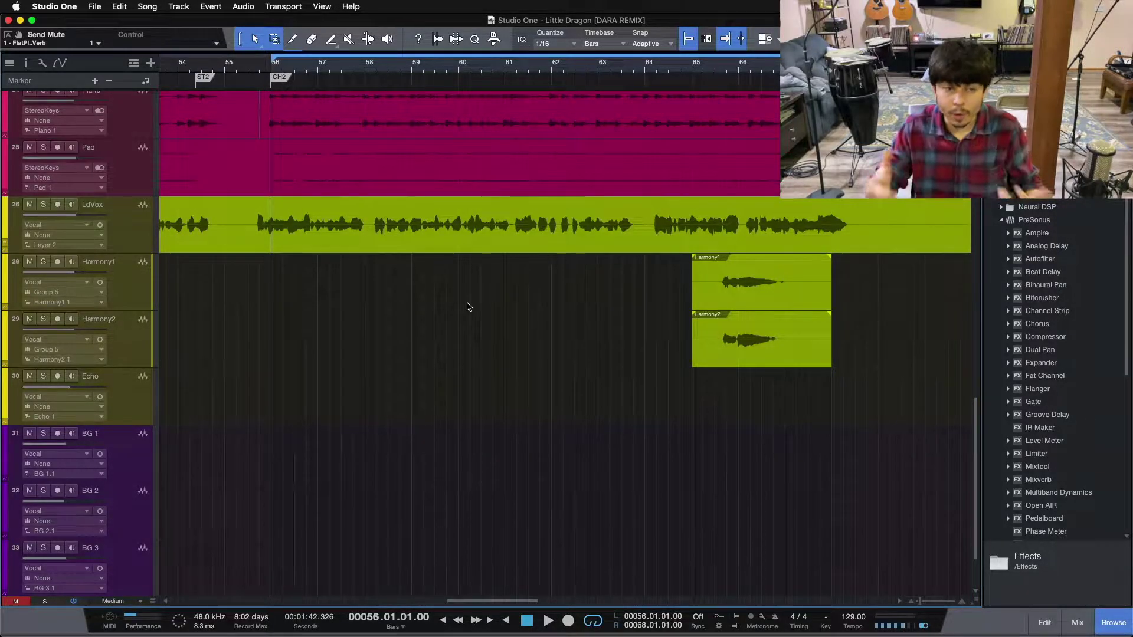
# Show the mixer and look over the LdVox channel and the FlatPlateVerb, MedStudioVerb and CLAPlateVerb return channels
pyautogui.scroll(-1, 469, 306)
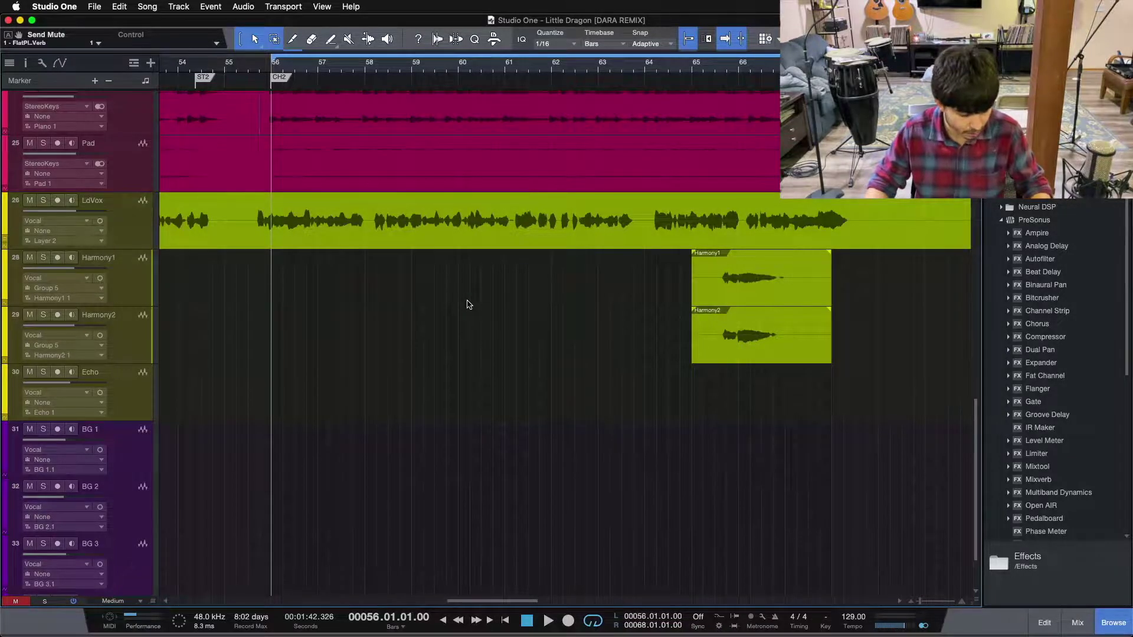
pyautogui.press('F3')
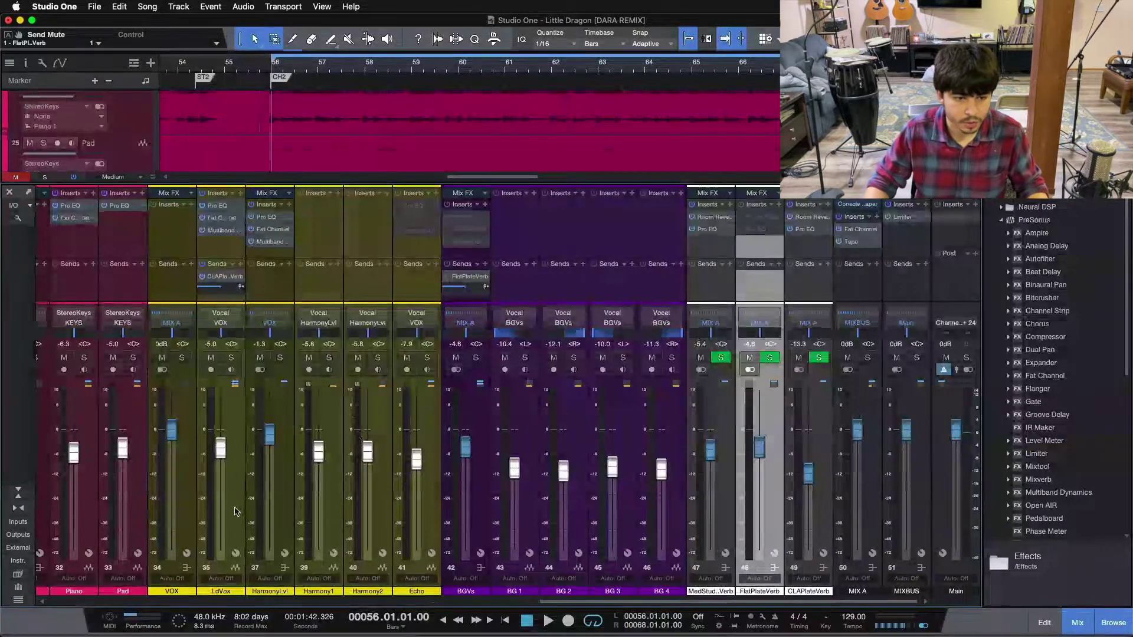
pyautogui.click(235, 511)
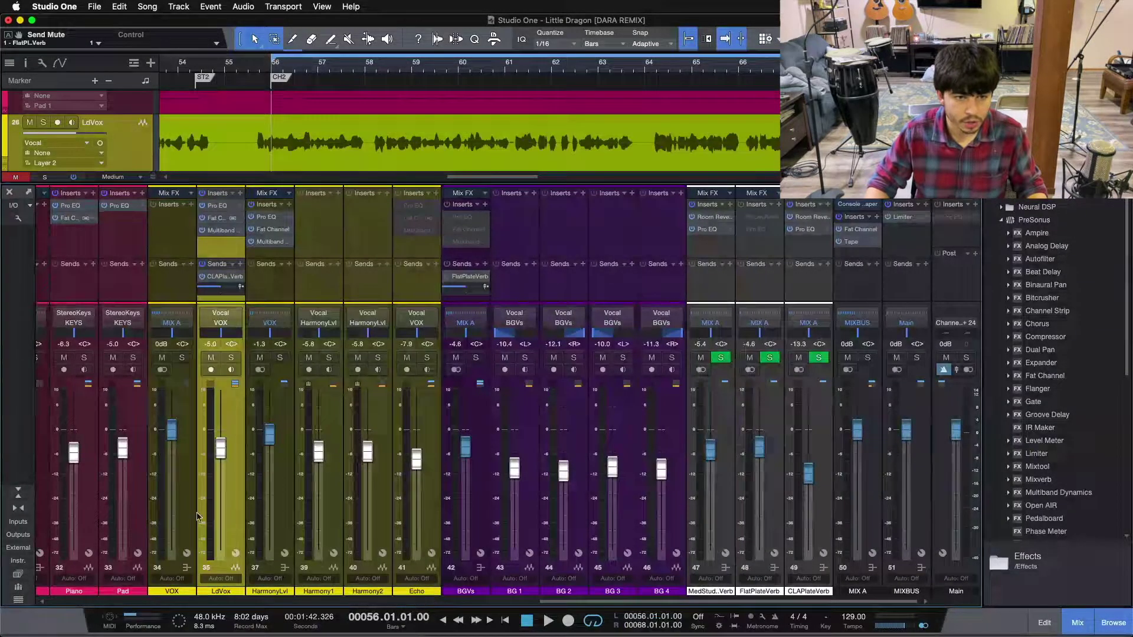
pyautogui.click(758, 292)
pyautogui.click(698, 290)
pyautogui.click(803, 277)
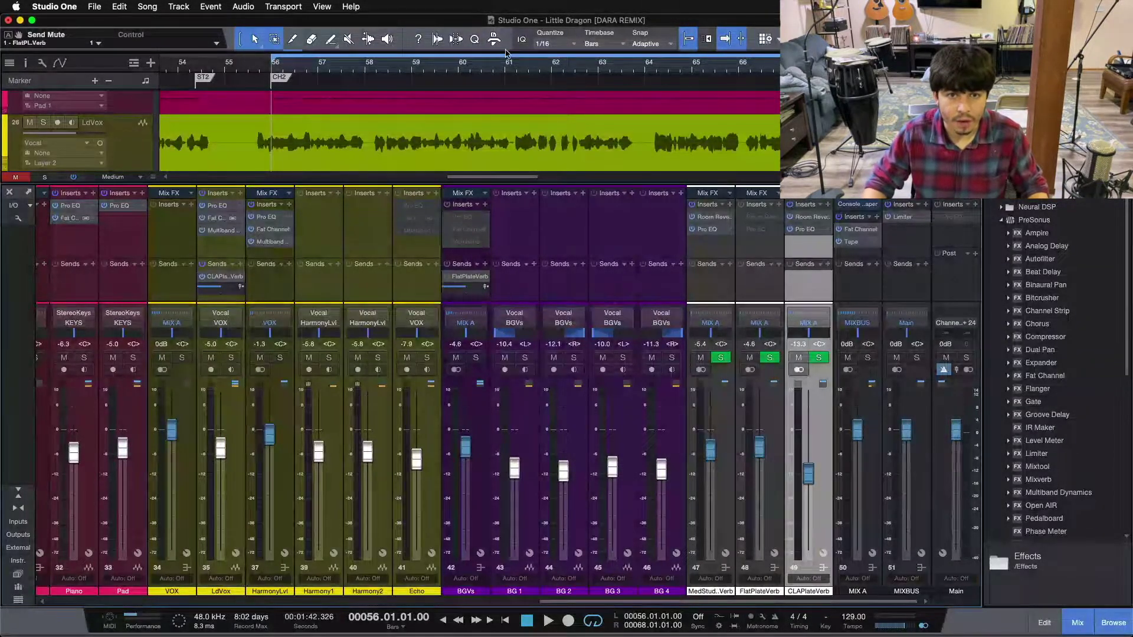
# Play the song from bar 51 to hear the current reverb on the lead vocal
pyautogui.scroll(-6, 535, 60)
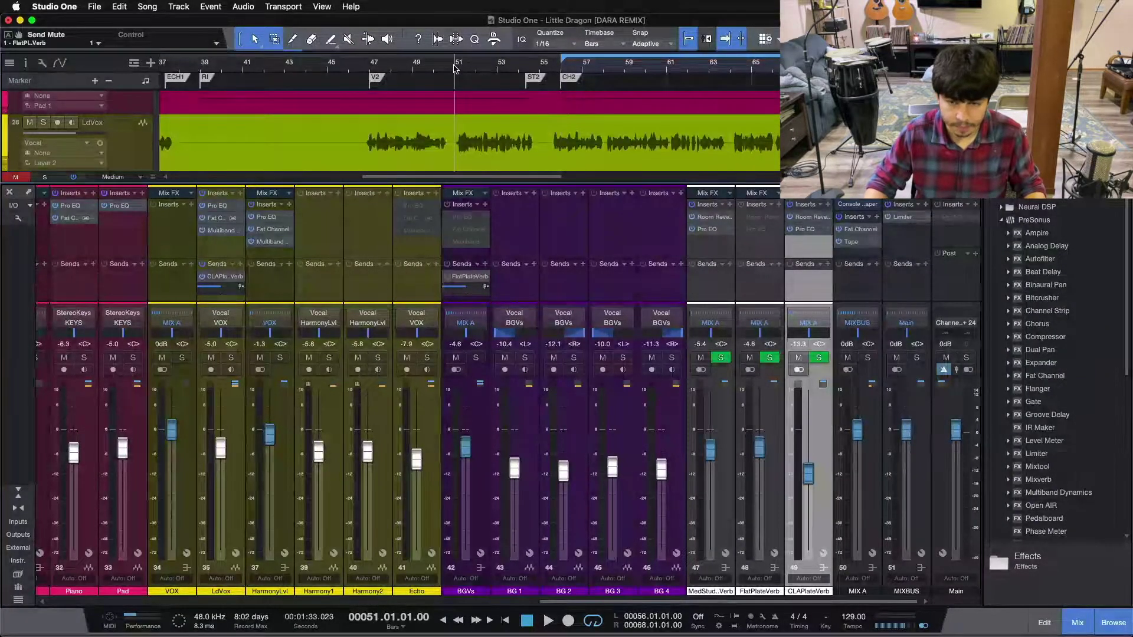
pyautogui.press('space')
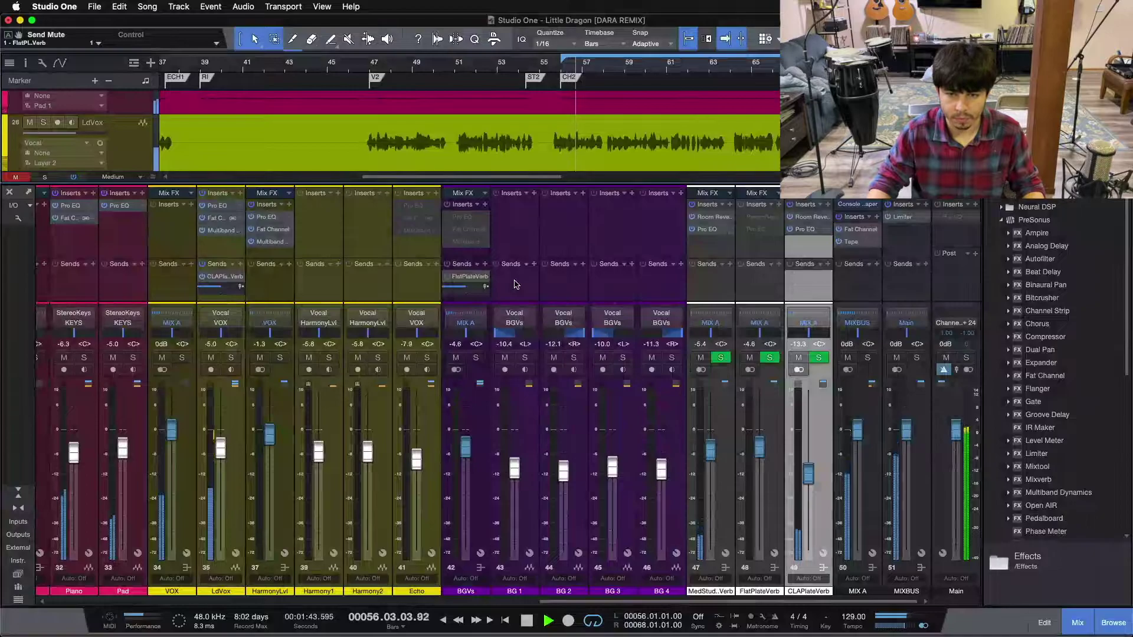
# Switch the mixer to its compact layout and expand the LdVox channel to show its inserts and sends
pyautogui.click(25, 490)
pyautogui.click(236, 538)
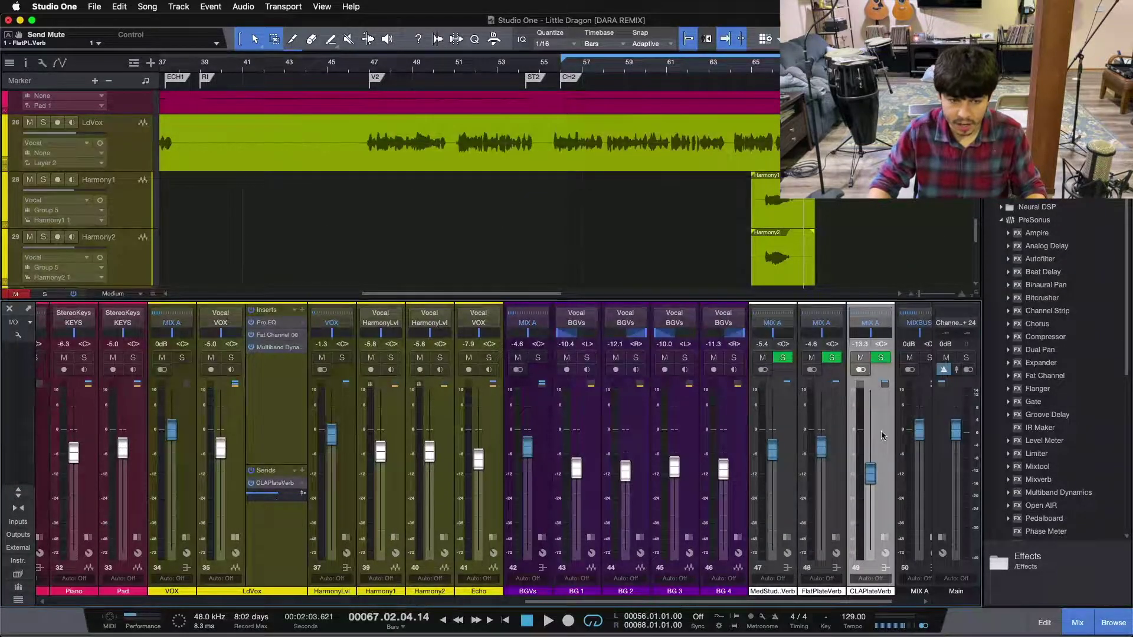
# Disable all inserts on the CLAPlateVerb channel and deactivate the LdVox channel's send to it
pyautogui.click(886, 532)
pyautogui.click(919, 328)
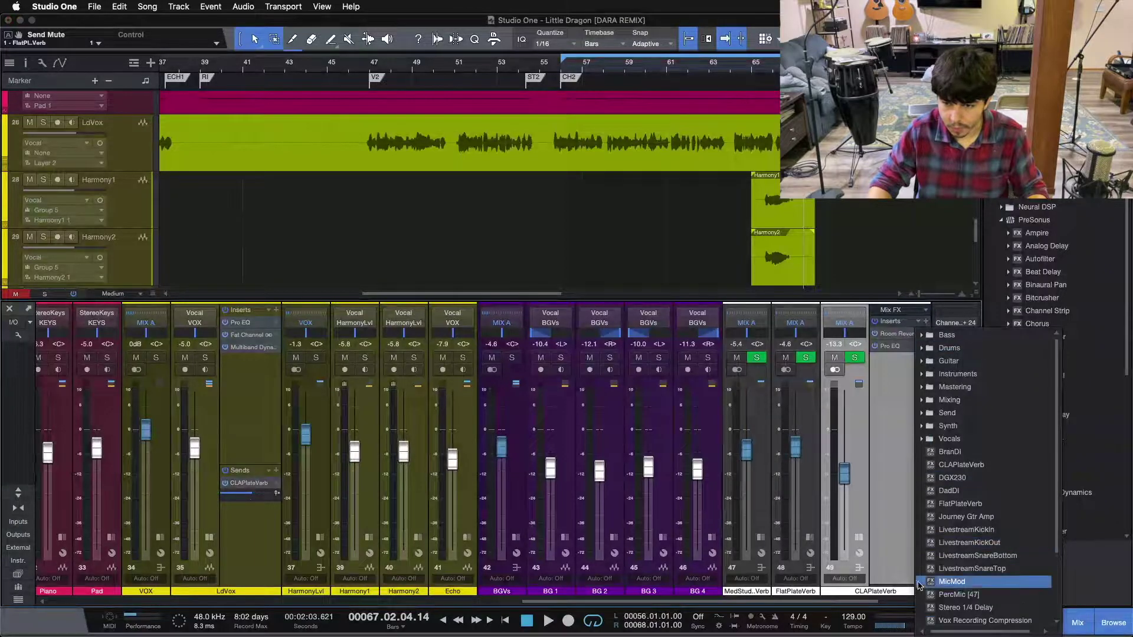
pyautogui.click(935, 608)
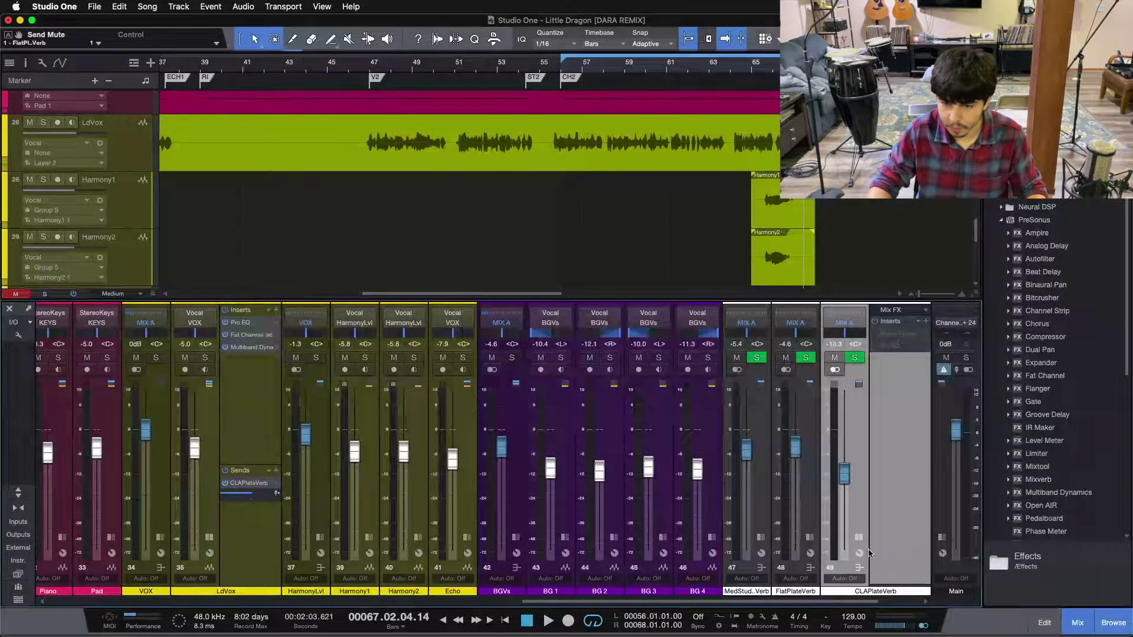
pyautogui.click(859, 538)
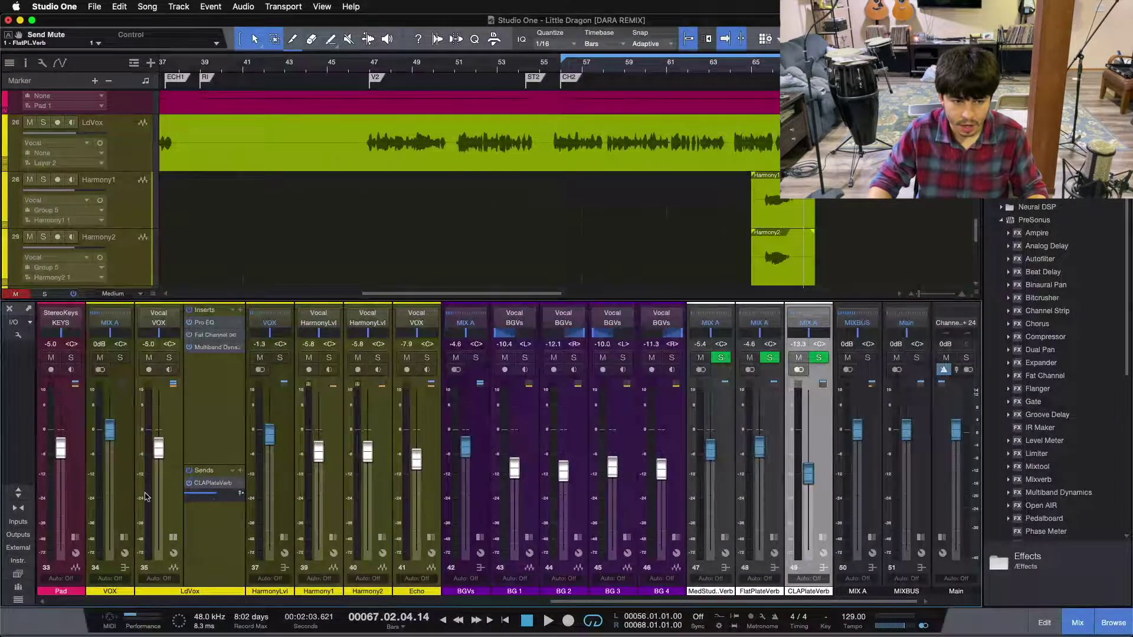
pyautogui.click(189, 485)
# Add two new bus channels after the CLAPlateVerb channel
pyautogui.rightClick(819, 505)
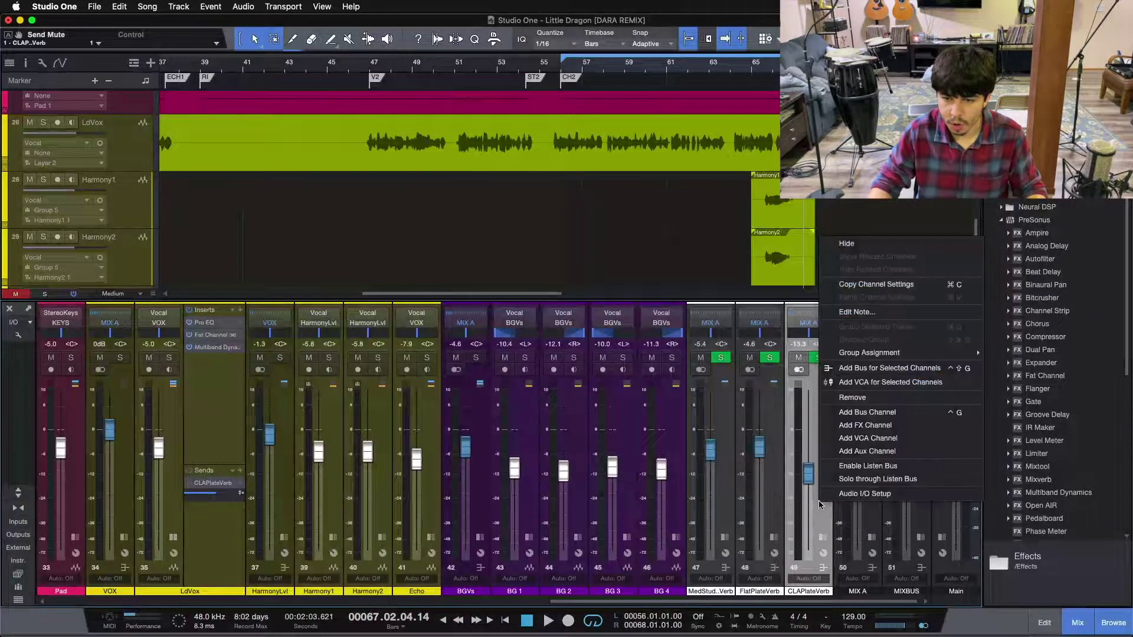
pyautogui.click(861, 425)
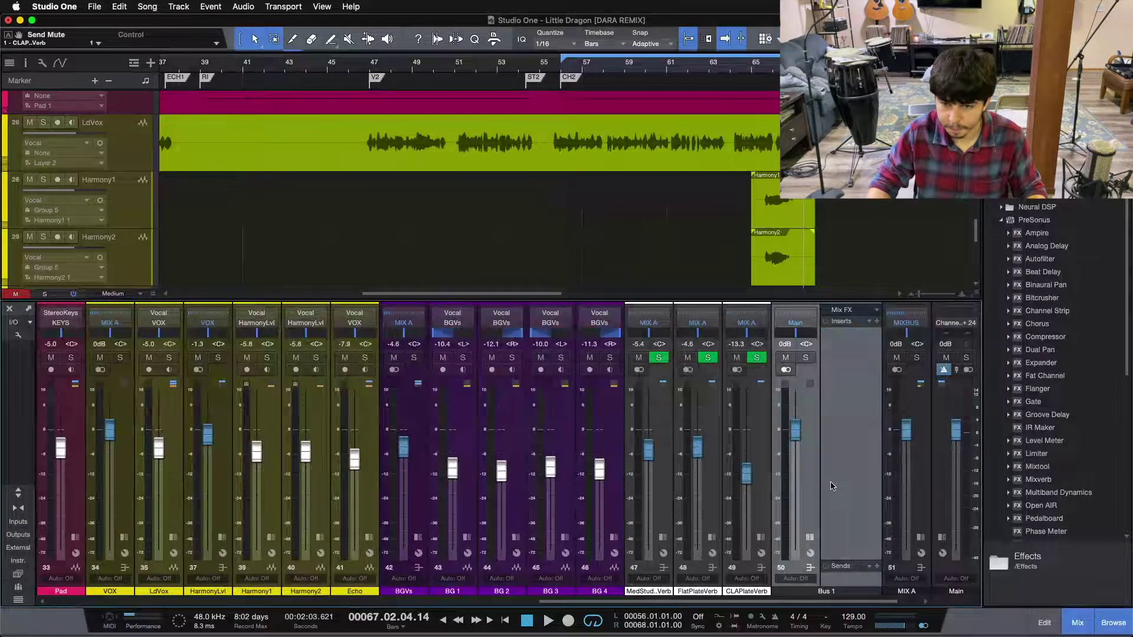
pyautogui.rightClick(831, 486)
pyautogui.click(860, 385)
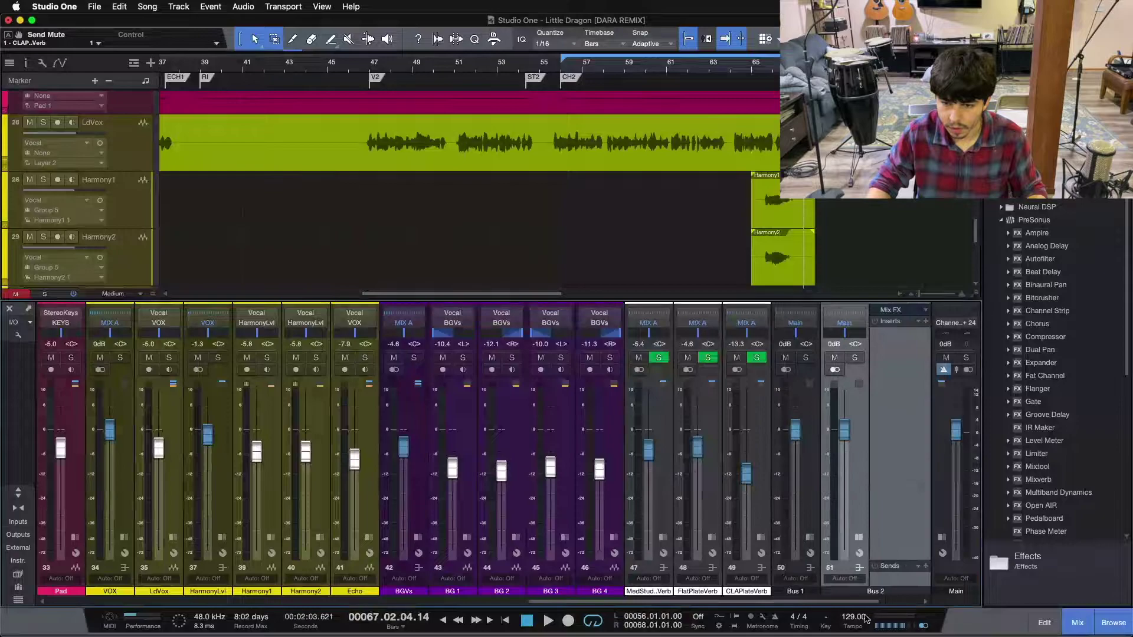
# Rename the first new bus channel, Bus 1, as VerseVerb
pyautogui.hscroll(3, 826, 532)
pyautogui.doubleClick(698, 591)
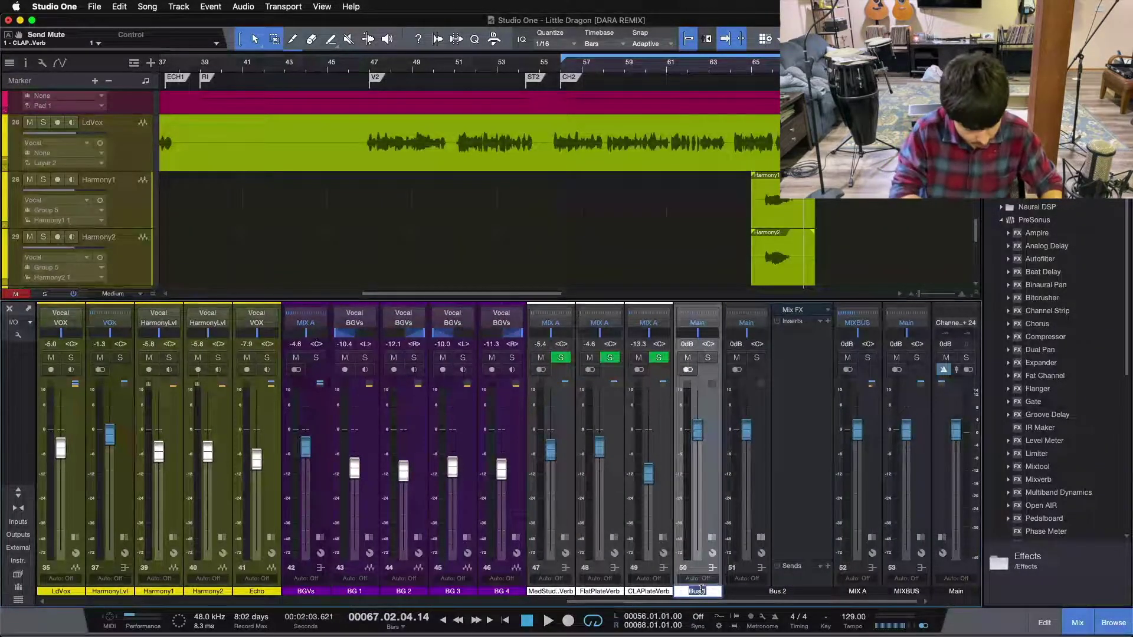
pyautogui.write('Ver')
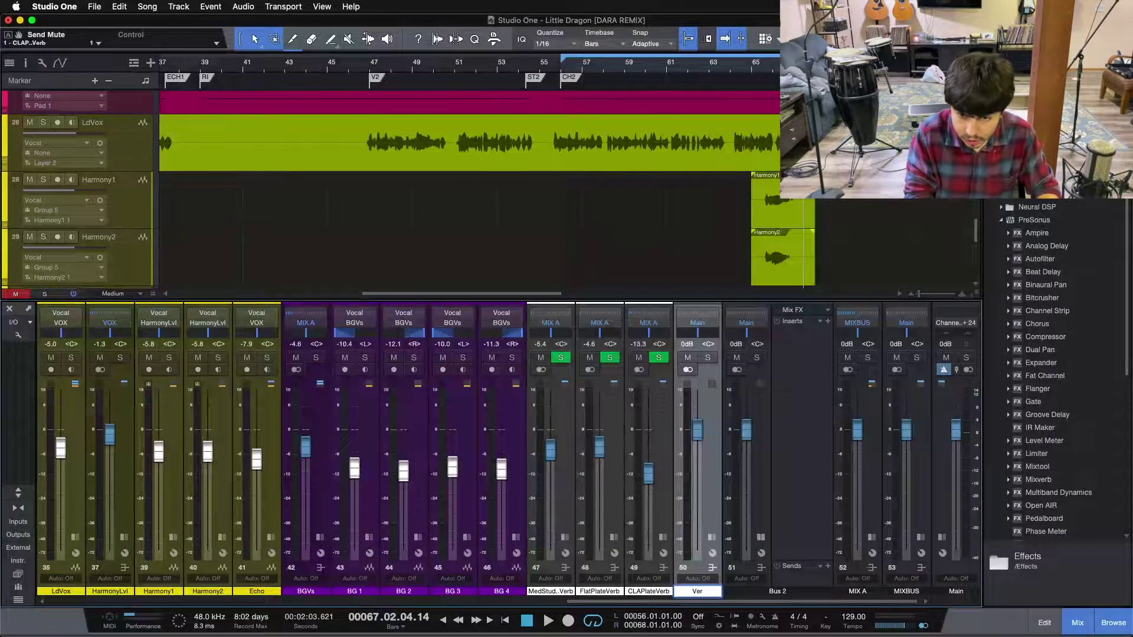
pyautogui.write('se')
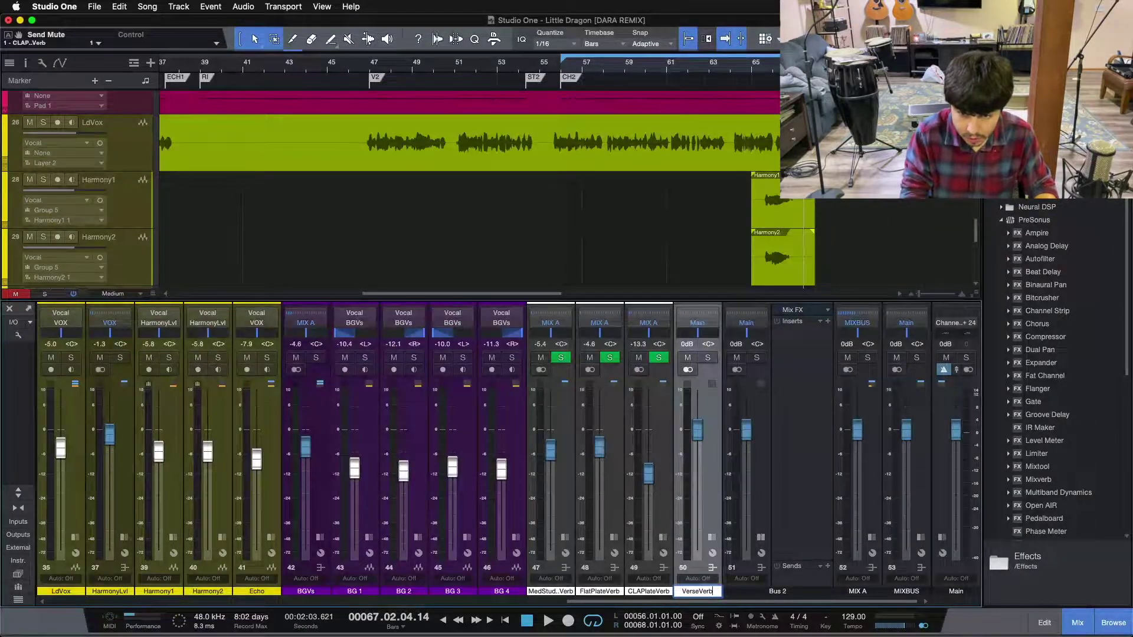
pyautogui.write('Verb')
pyautogui.press('Return')
# Rename the second new bus channel, Bus 2, as ChorusVerb and collapse its insert section
pyautogui.click(767, 591)
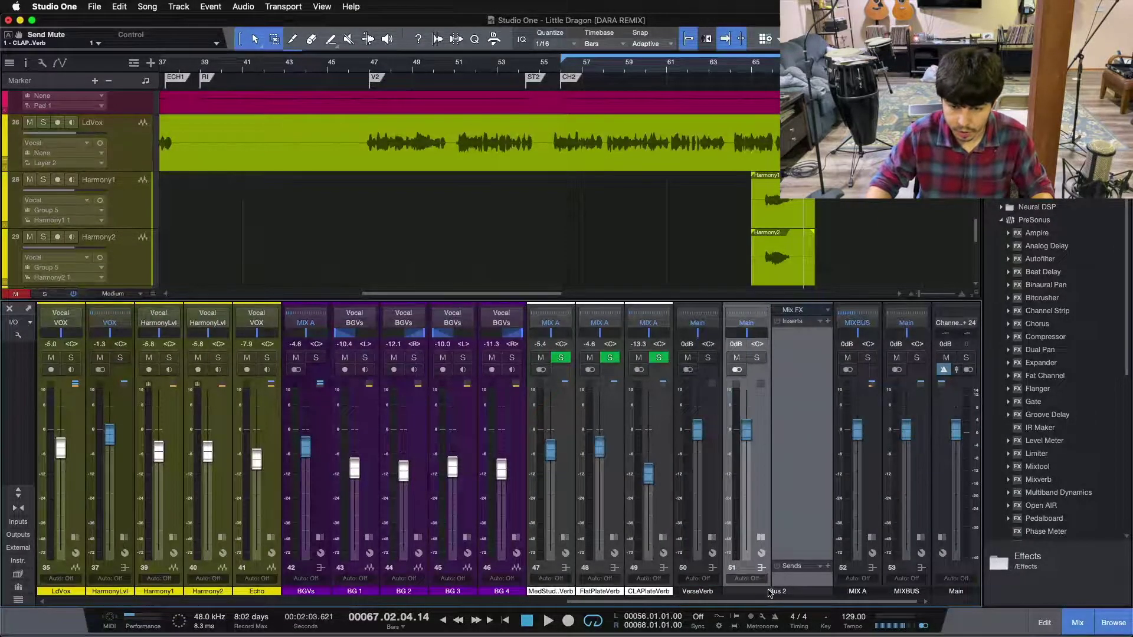
pyautogui.doubleClick(770, 592)
pyautogui.write('ChorusVerb')
pyautogui.press('Return')
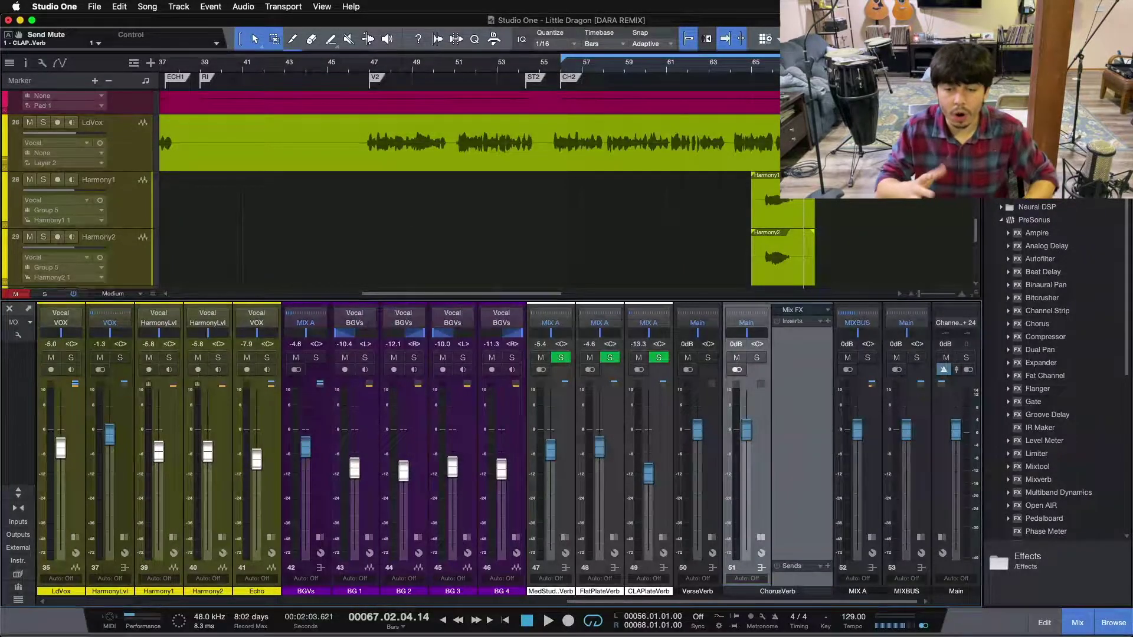
pyautogui.click(761, 538)
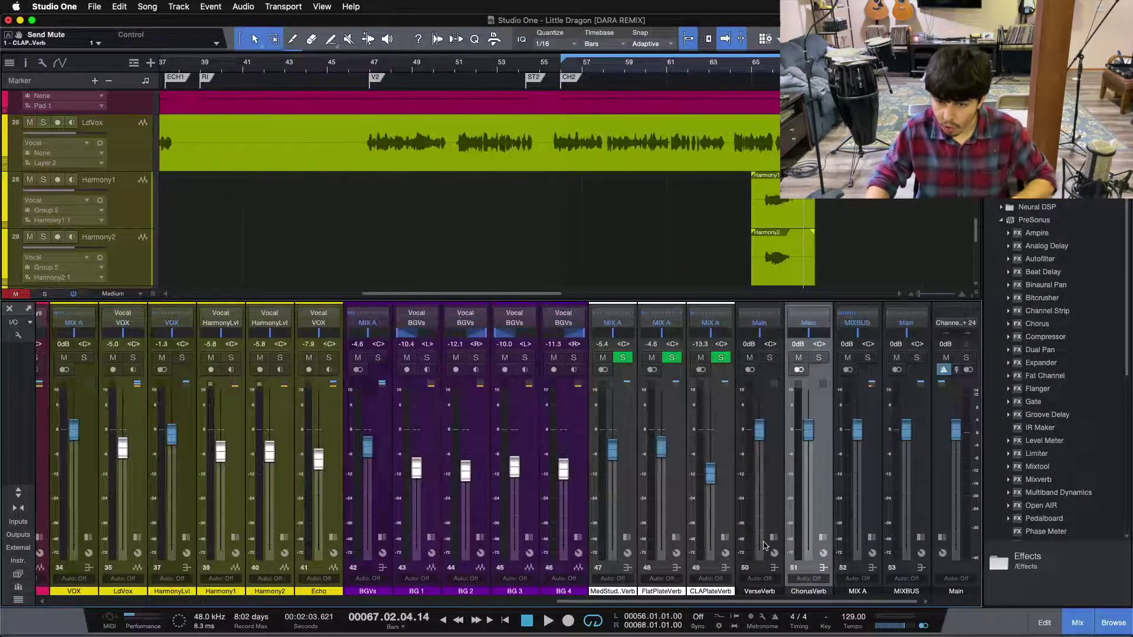
# Route the outputs of both the VerseVerb and ChorusVerb channels to MIX A
pyautogui.keyDown('shift'); pyautogui.click(760, 487); pyautogui.keyUp('shift')
pyautogui.click(760, 322)
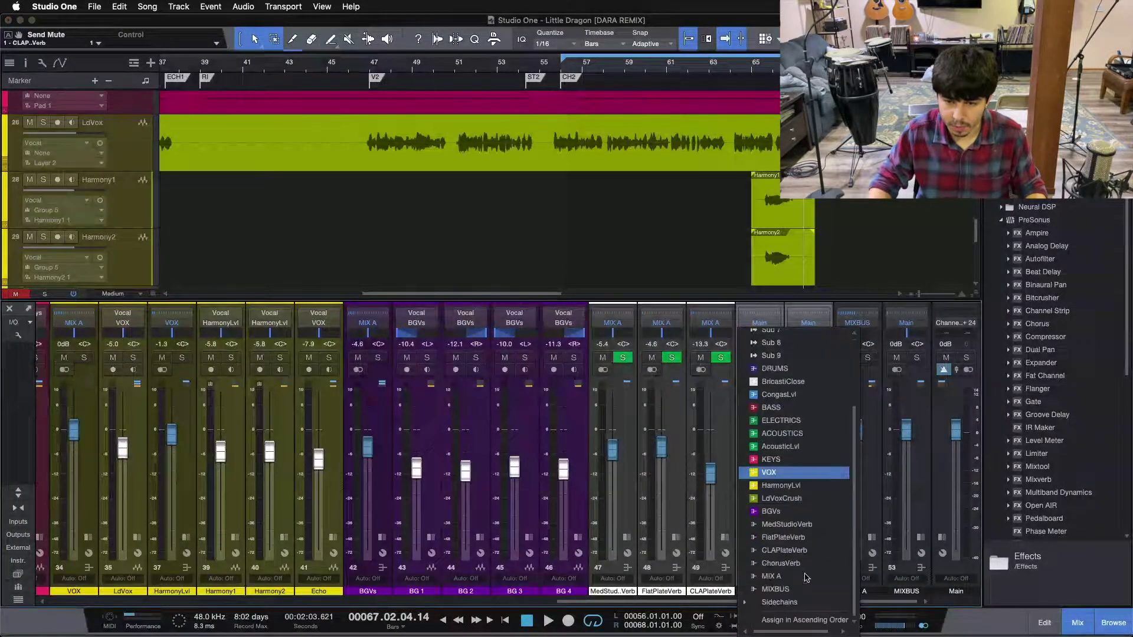
pyautogui.click(802, 576)
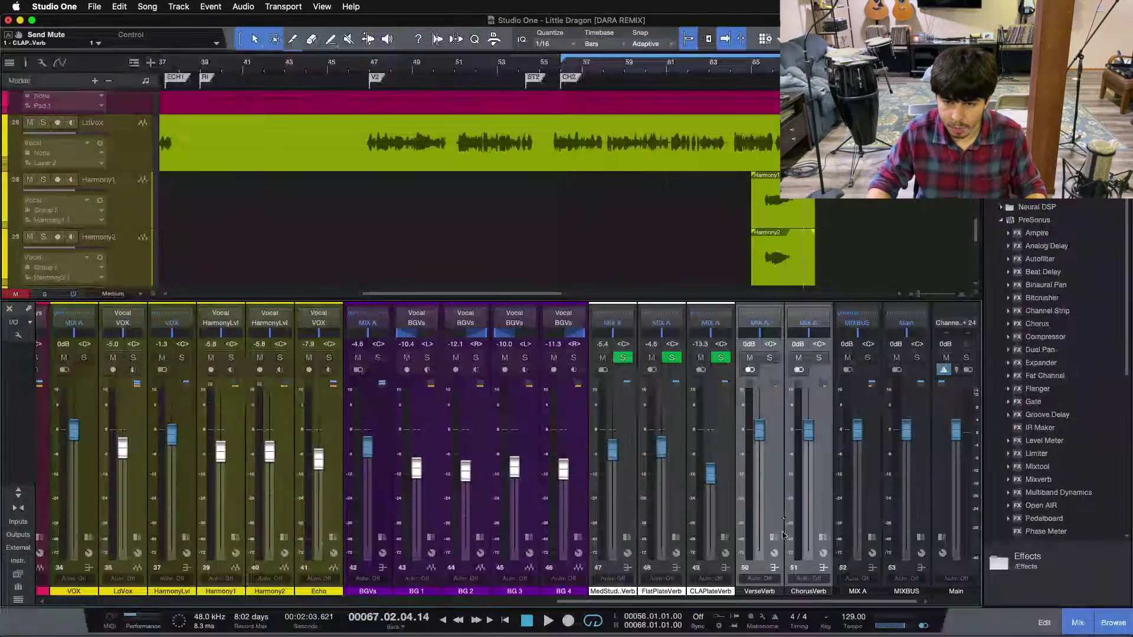
# Color the VerseVerb and ChorusVerb channels white and set both to solo safe
pyautogui.click(756, 593)
pyautogui.click(785, 502)
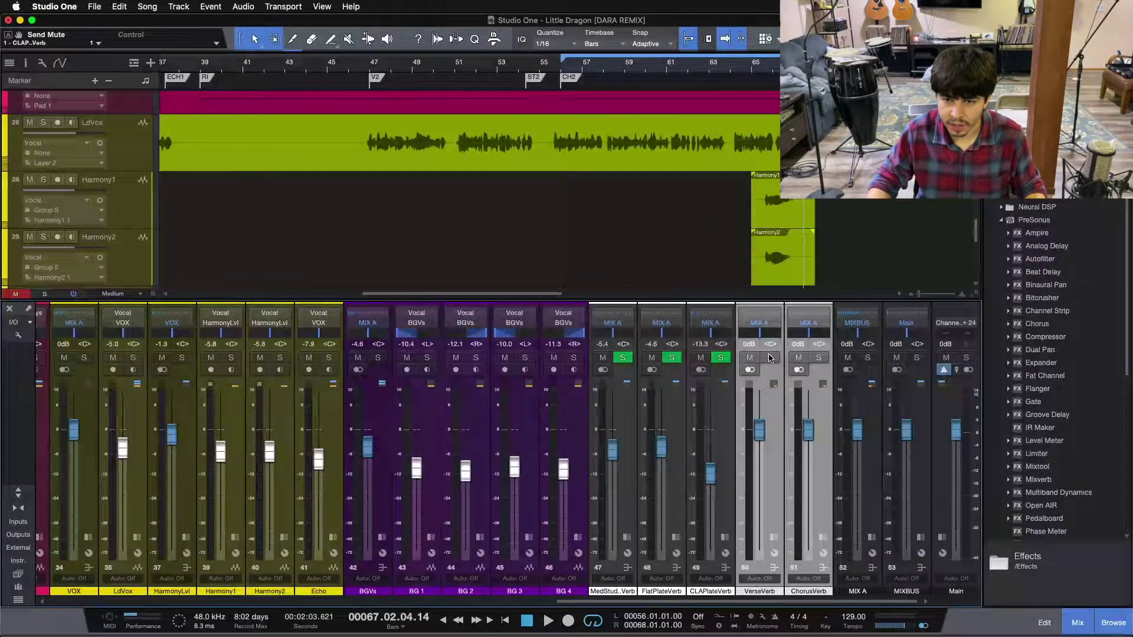
pyautogui.click(818, 357)
# Expand the VerseVerb channel and add the PreSonus Room Reverb effect to its inserts
pyautogui.click(768, 510)
pyautogui.click(772, 537)
pyautogui.click(725, 537)
pyautogui.click(724, 537)
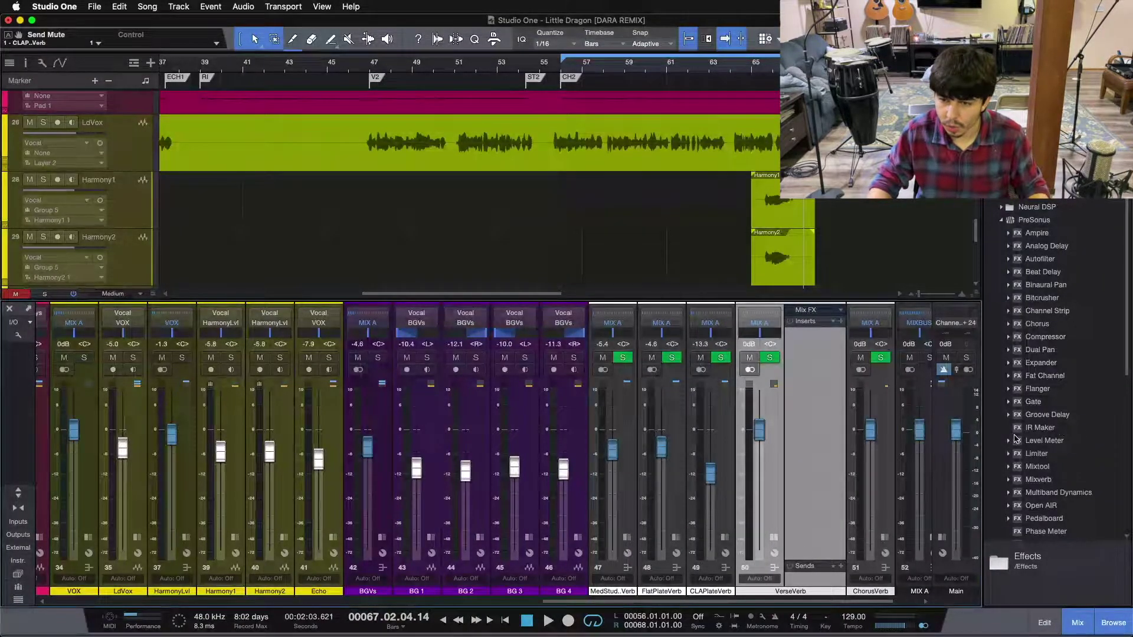
pyautogui.scroll(-8, 1015, 440)
pyautogui.moveTo(1047, 366); pyautogui.dragTo(802, 343)
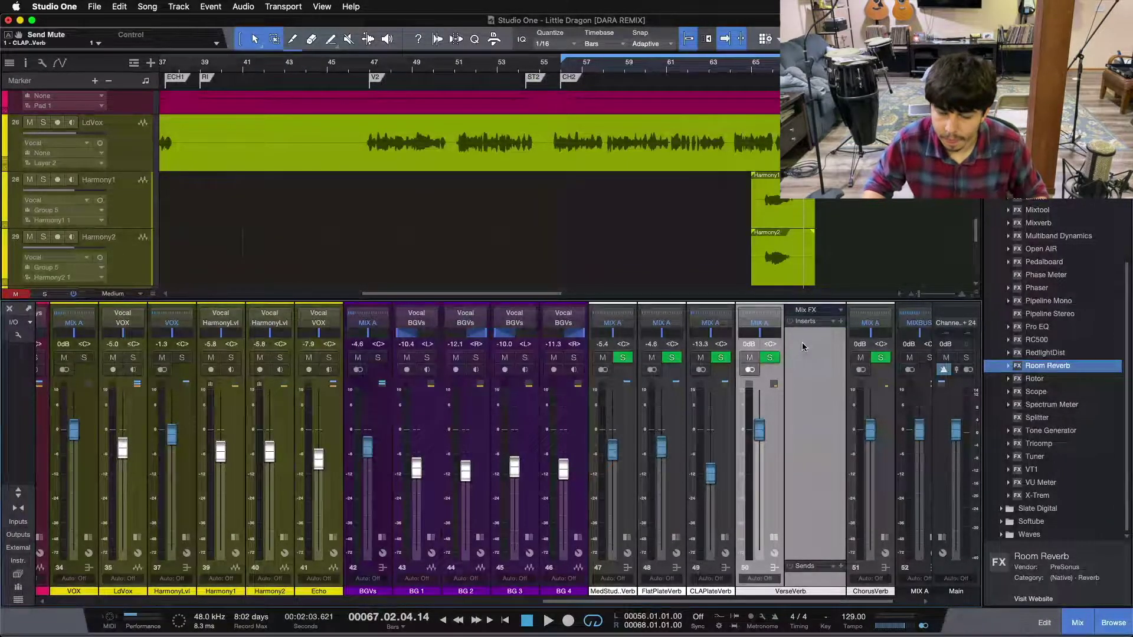
# Copy the Pro EQ from the CLAPlateVerb channel to VerseVerb's inserts after Room Reverb and enable the copy
pyautogui.click(727, 555)
pyautogui.rightClick(874, 347)
pyautogui.click(868, 359)
pyautogui.rightClick(875, 347)
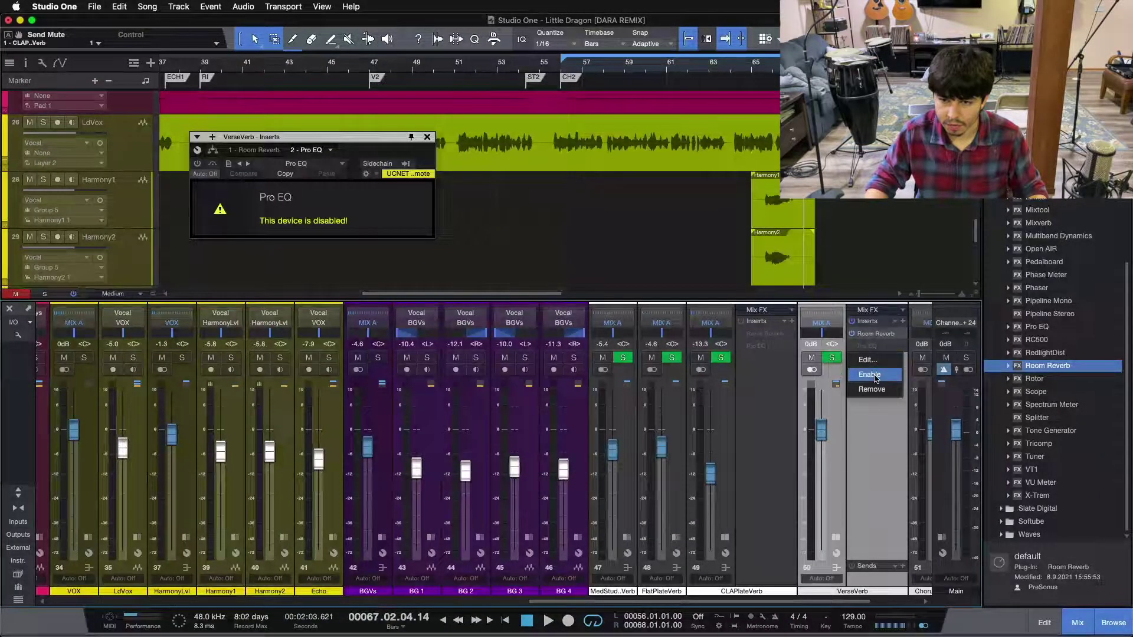
pyautogui.click(870, 375)
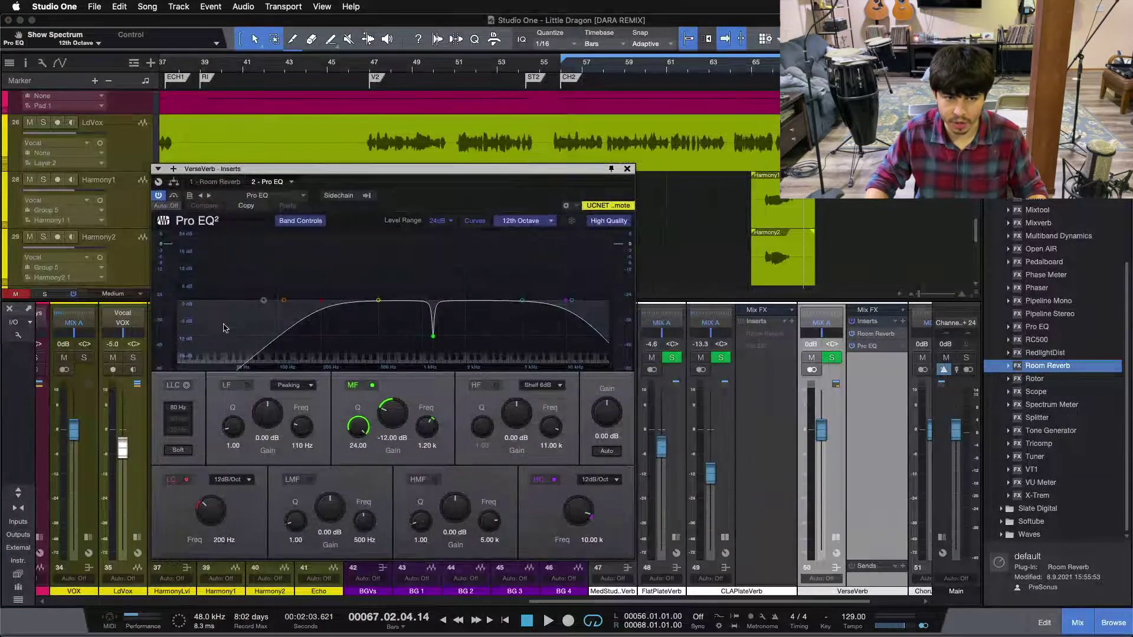
pyautogui.click(627, 168)
pyautogui.click(724, 537)
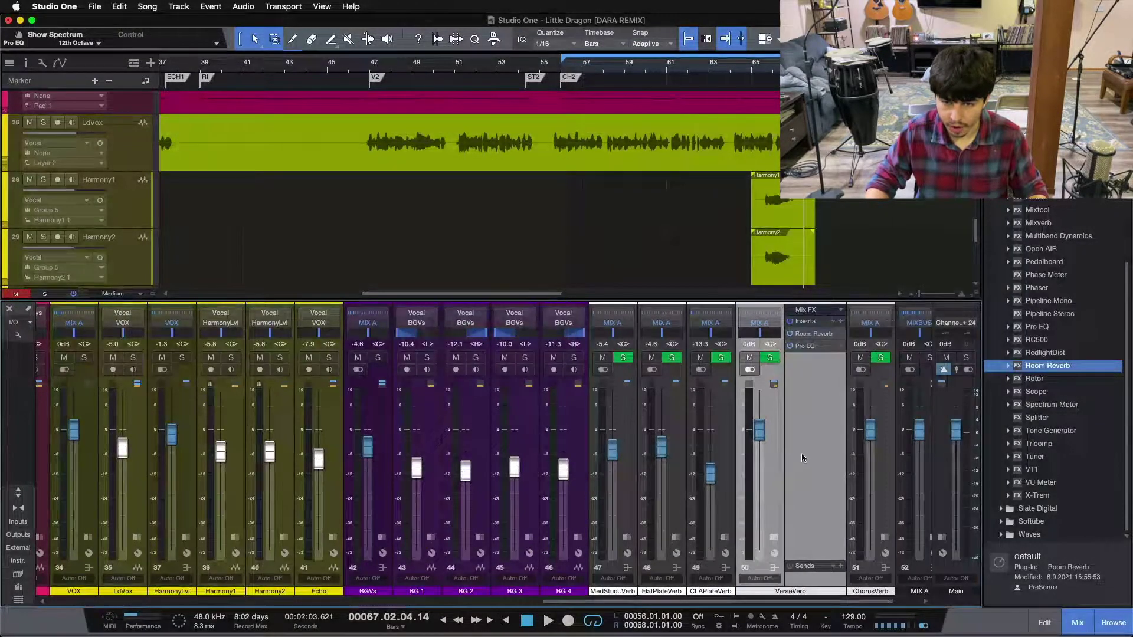
# Load the Medium Studio preset in VerseVerb's Room Reverb, then close the effect and collapse the channel
pyautogui.click(802, 334)
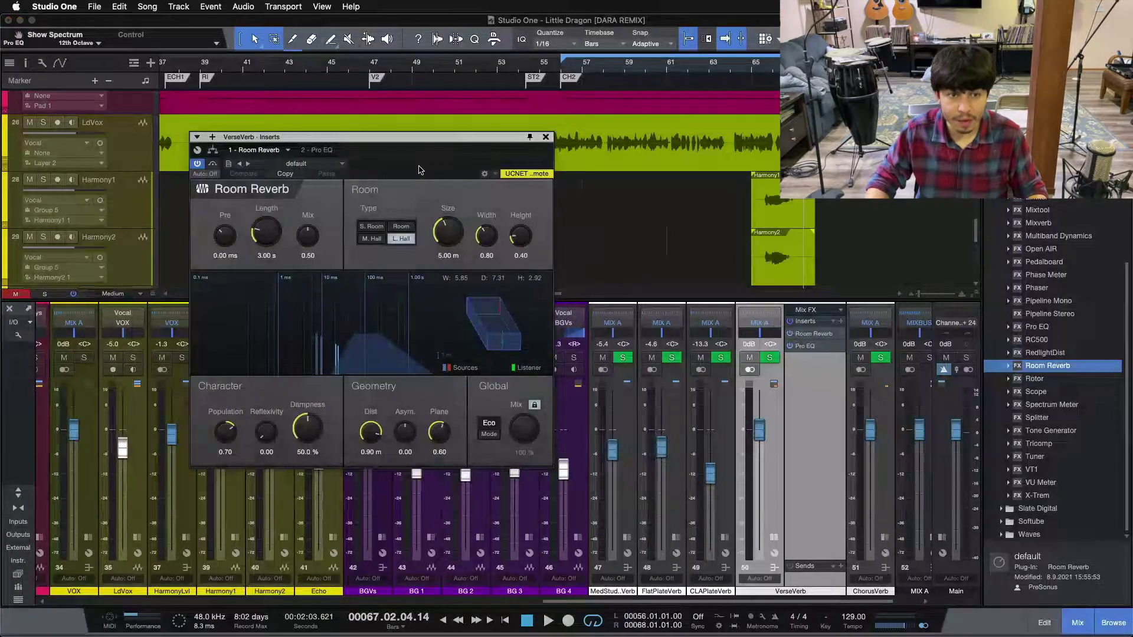
pyautogui.moveTo(420, 170); pyautogui.dragTo(556, 253)
pyautogui.click(448, 247)
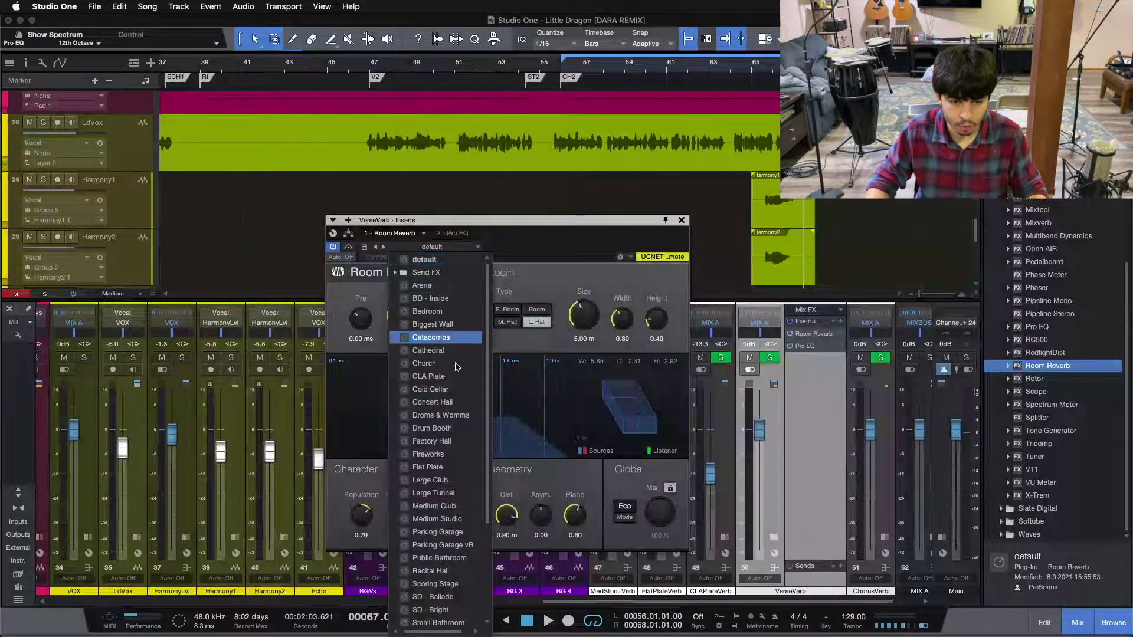
pyautogui.click(436, 515)
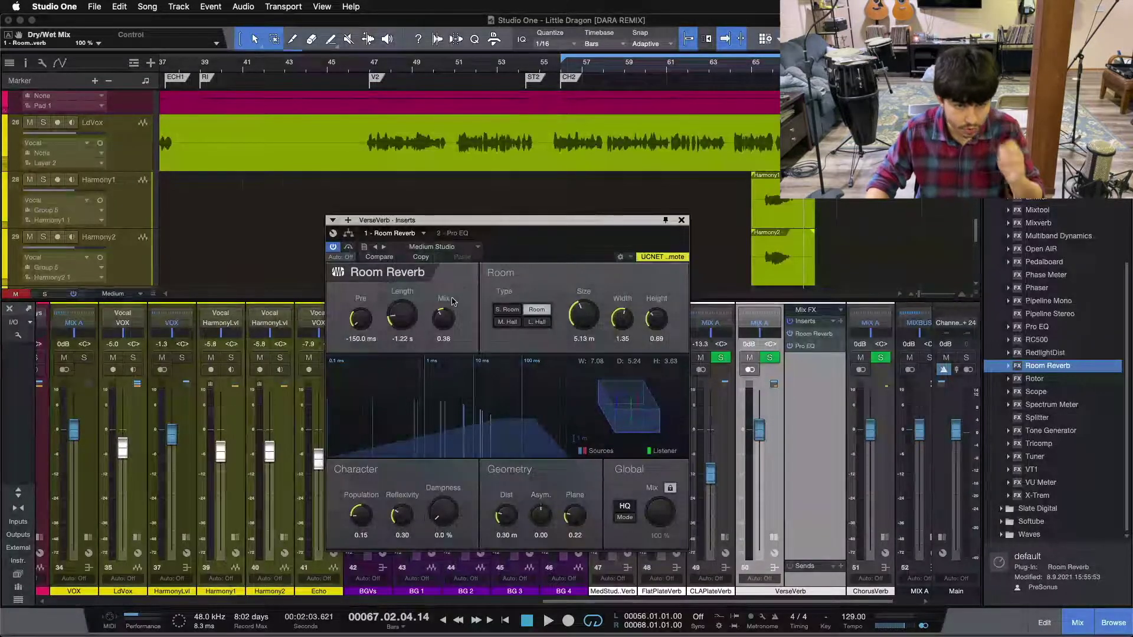
pyautogui.moveTo(582, 264)
pyautogui.mouseDown()
pyautogui.moveTo(607, 326)
pyautogui.moveTo(590, 198)
pyautogui.moveTo(571, 247)
pyautogui.mouseUp()
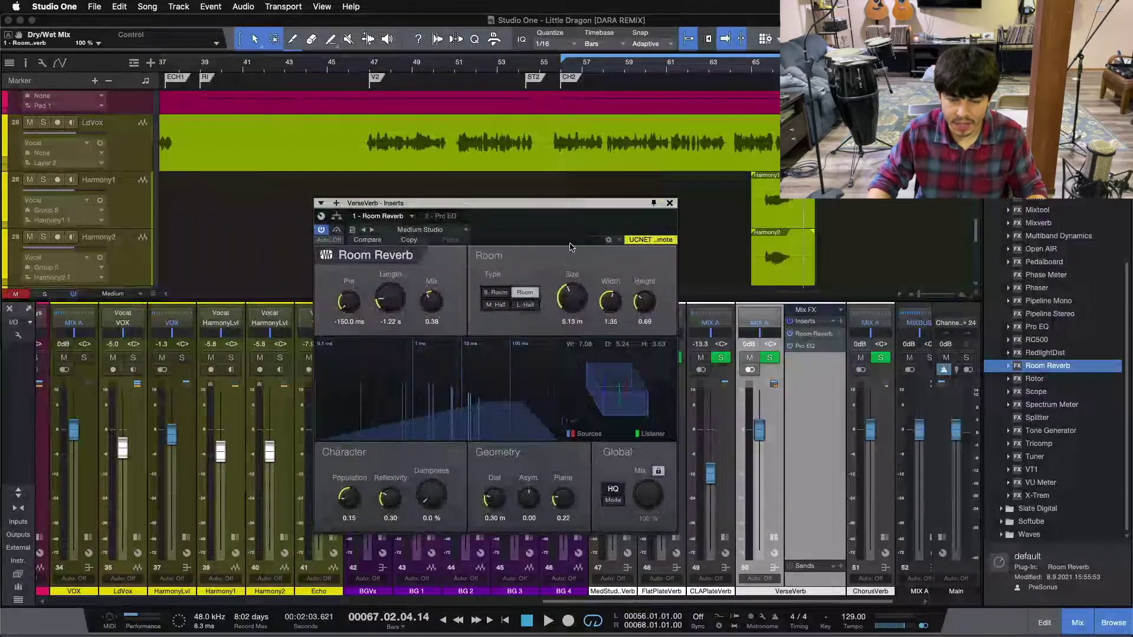
pyautogui.click(669, 204)
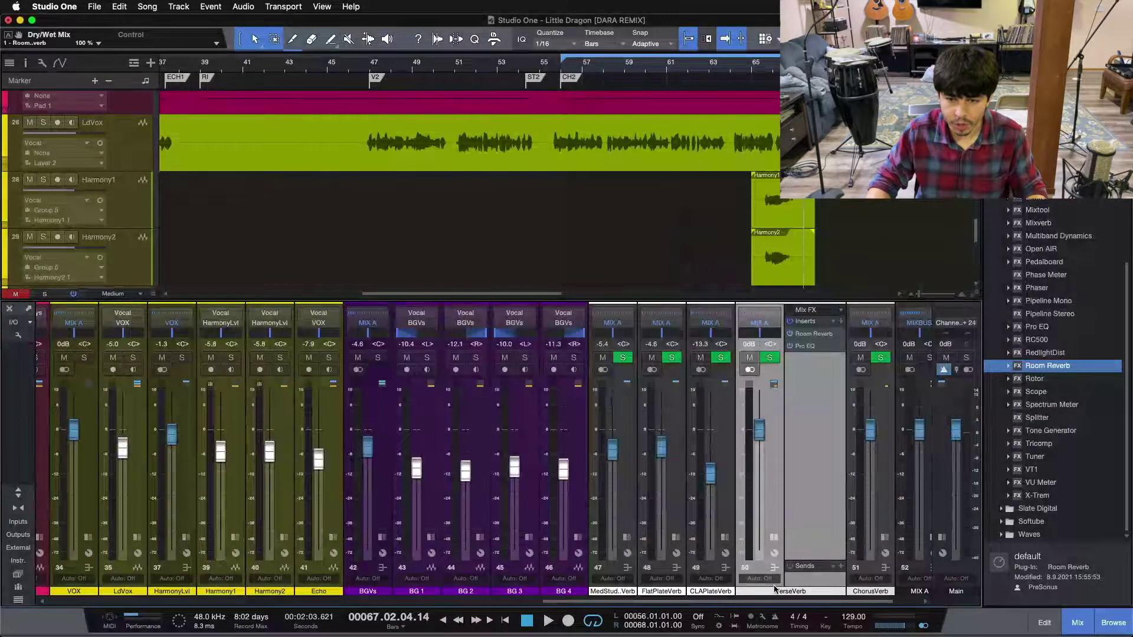
pyautogui.click(773, 537)
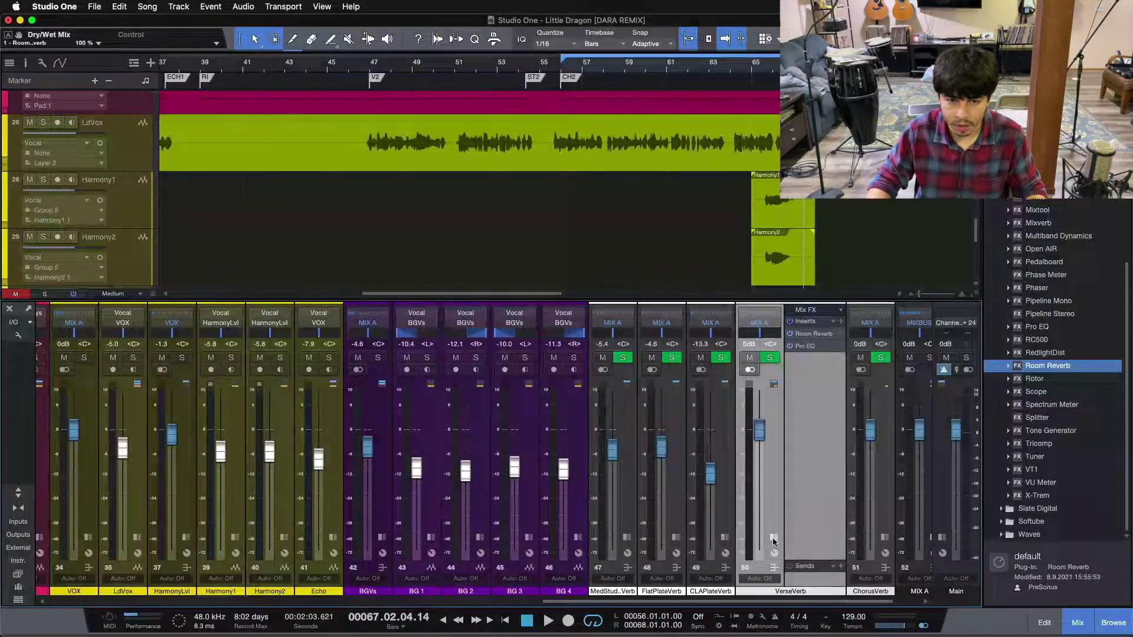
# Expand the LdVox channel and add a send to VerseVerb below its CLAPlateVerb send
pyautogui.click(137, 537)
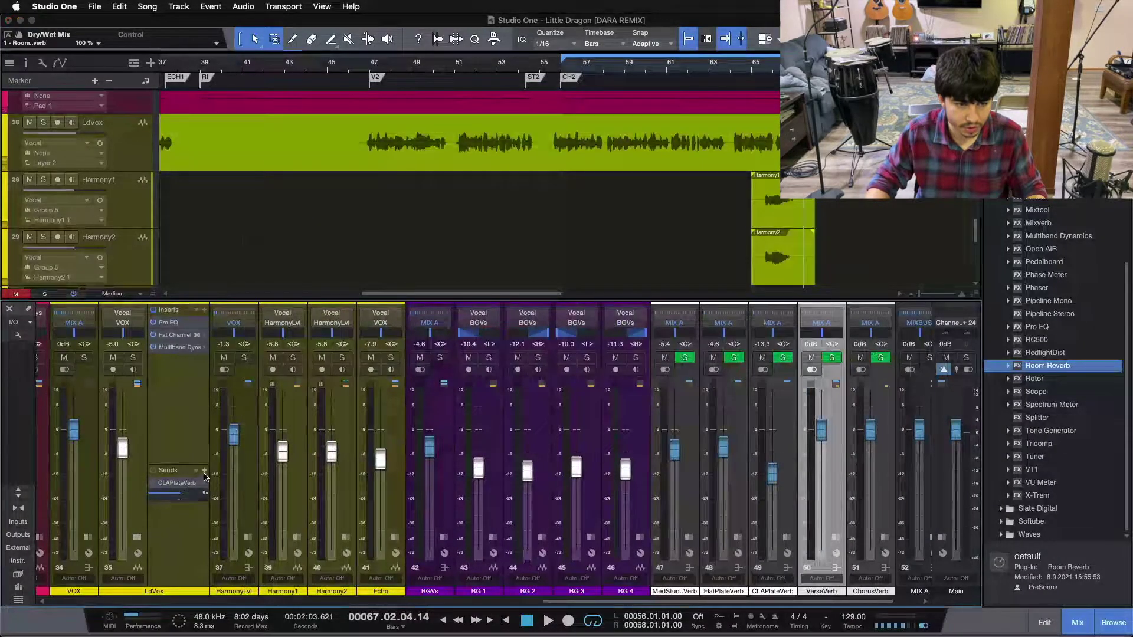
pyautogui.click(204, 471)
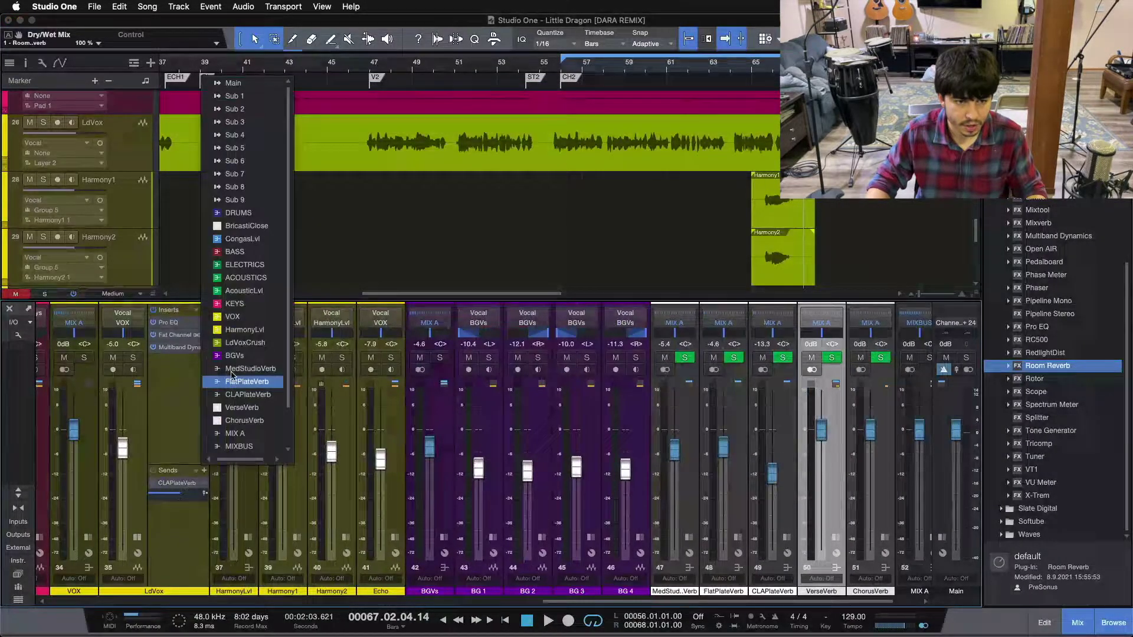
pyautogui.click(240, 408)
# Play the mix from bar 46 and adjust the VerseVerb fader to -1.7 dB, then stop playback
pyautogui.click(349, 65)
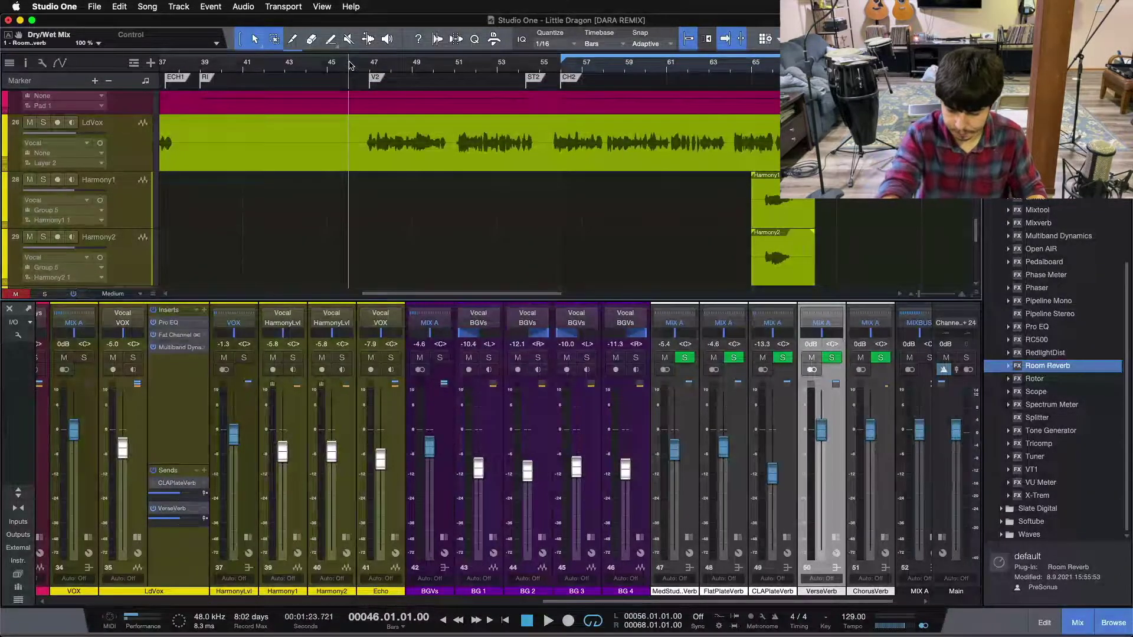
pyautogui.press('space')
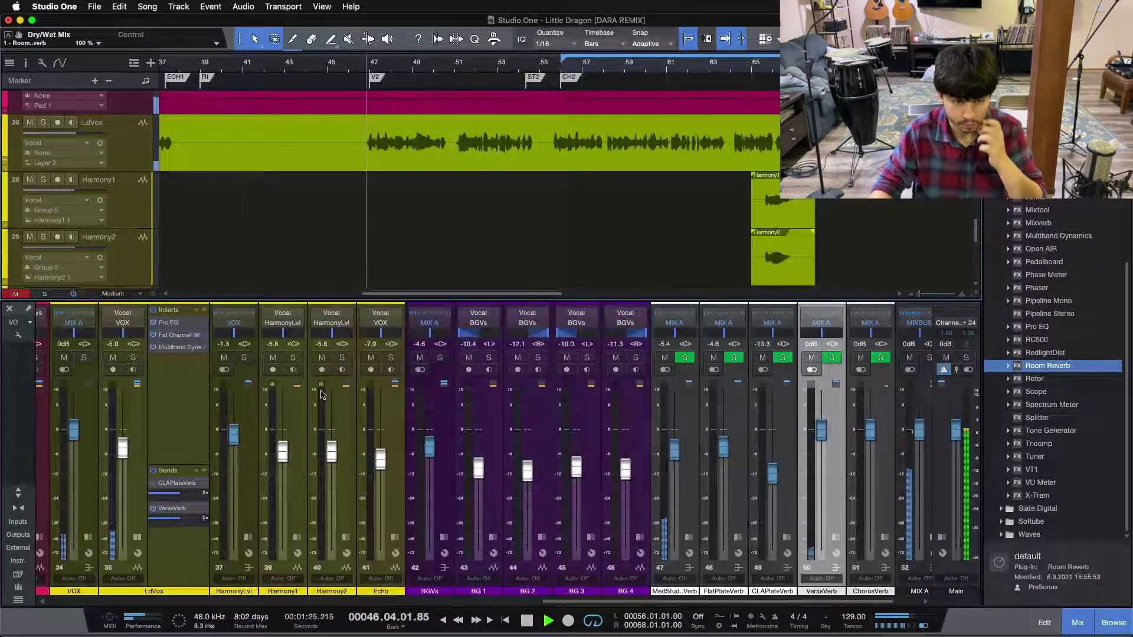
pyautogui.moveTo(821, 431)
pyautogui.mouseDown()
pyautogui.moveTo(825, 387)
pyautogui.moveTo(824, 420)
pyautogui.mouseUp()
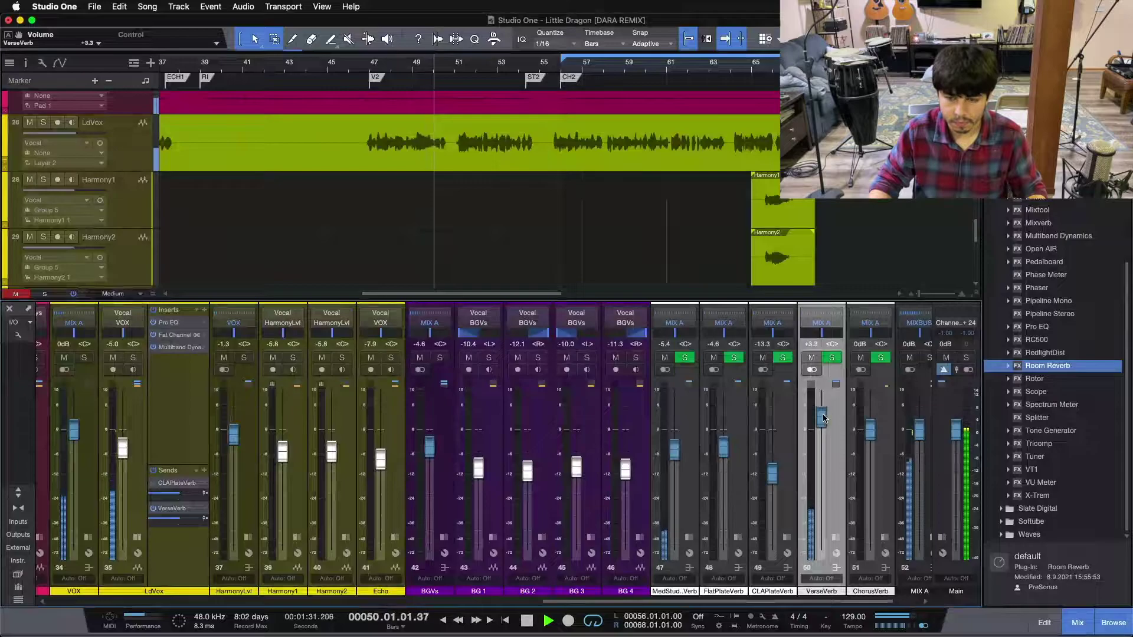
pyautogui.scroll(-3, 825, 419)
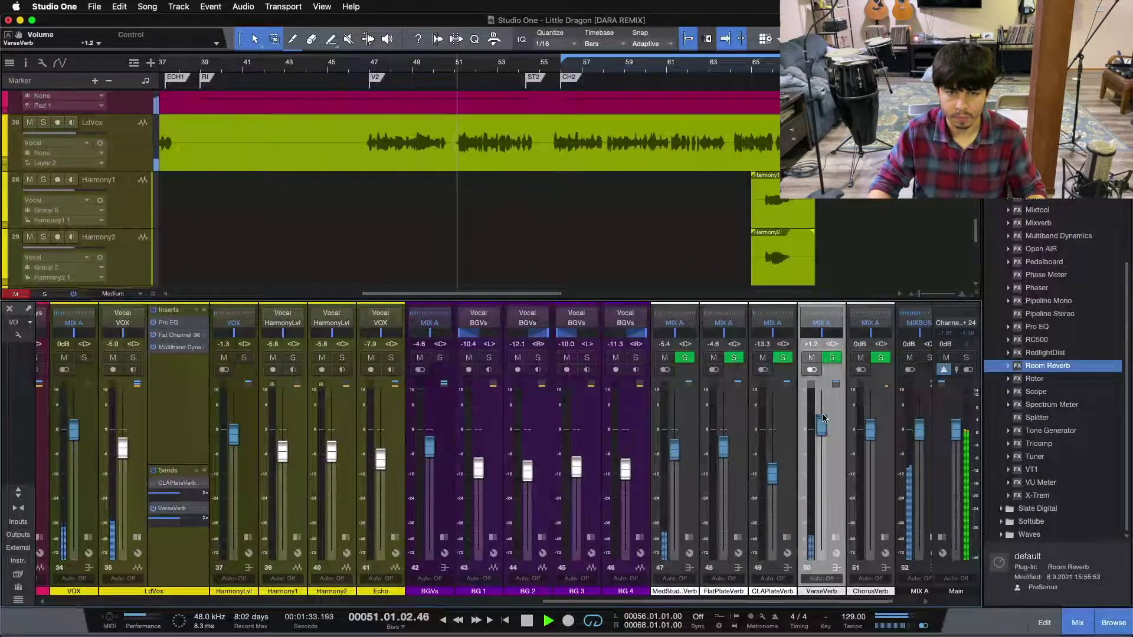
pyautogui.scroll(-3, 824, 418)
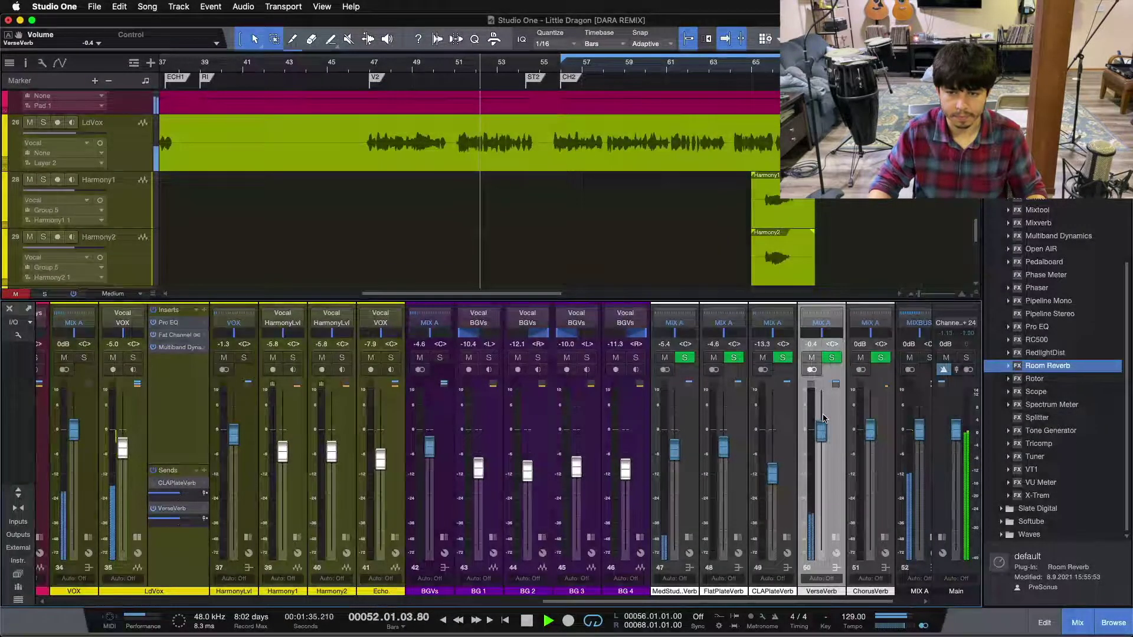
pyautogui.scroll(-2, 824, 417)
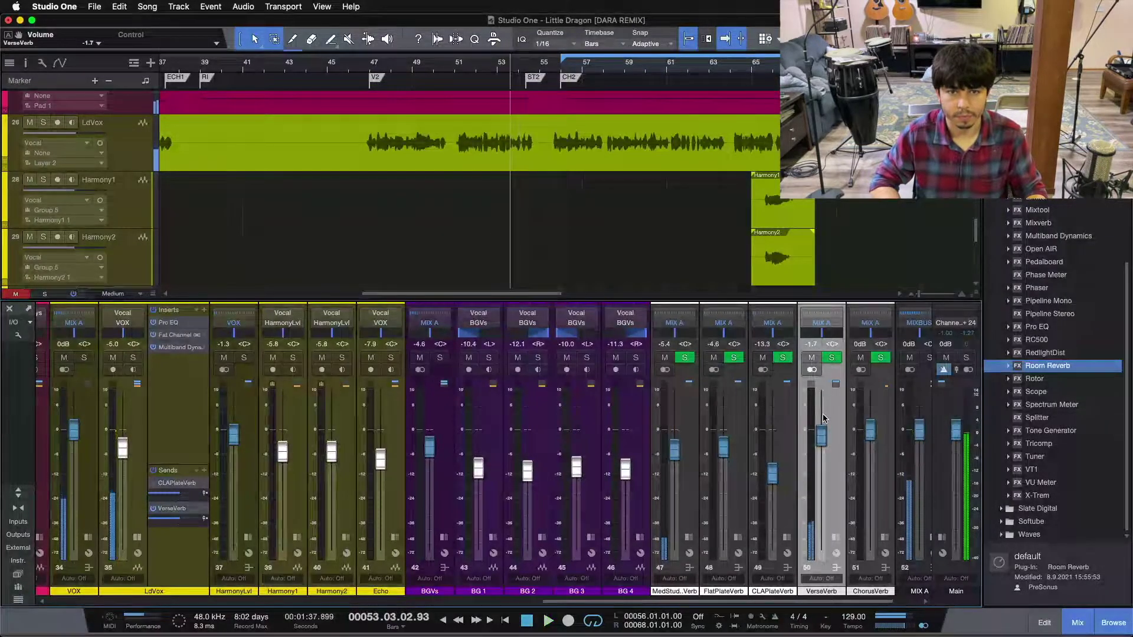
pyautogui.press('space')
# Replay the second verse and lower the VerseVerb fader to -3.8 dB, toggling its mute to compare the vocal with and without reverb
pyautogui.press('space')
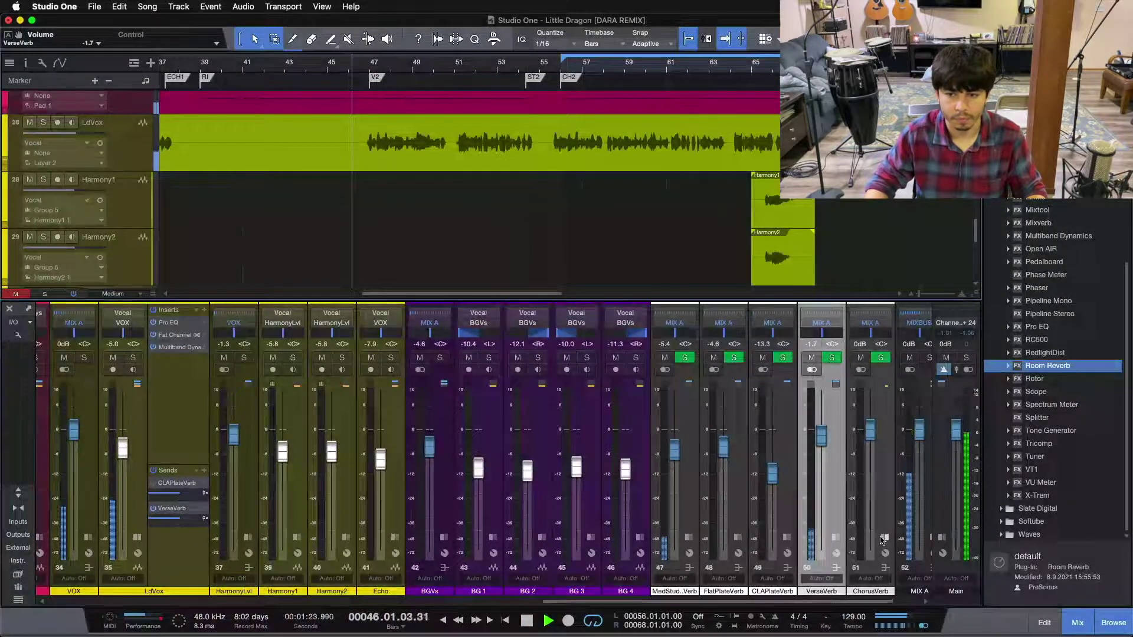
pyautogui.scroll(-1, 822, 440)
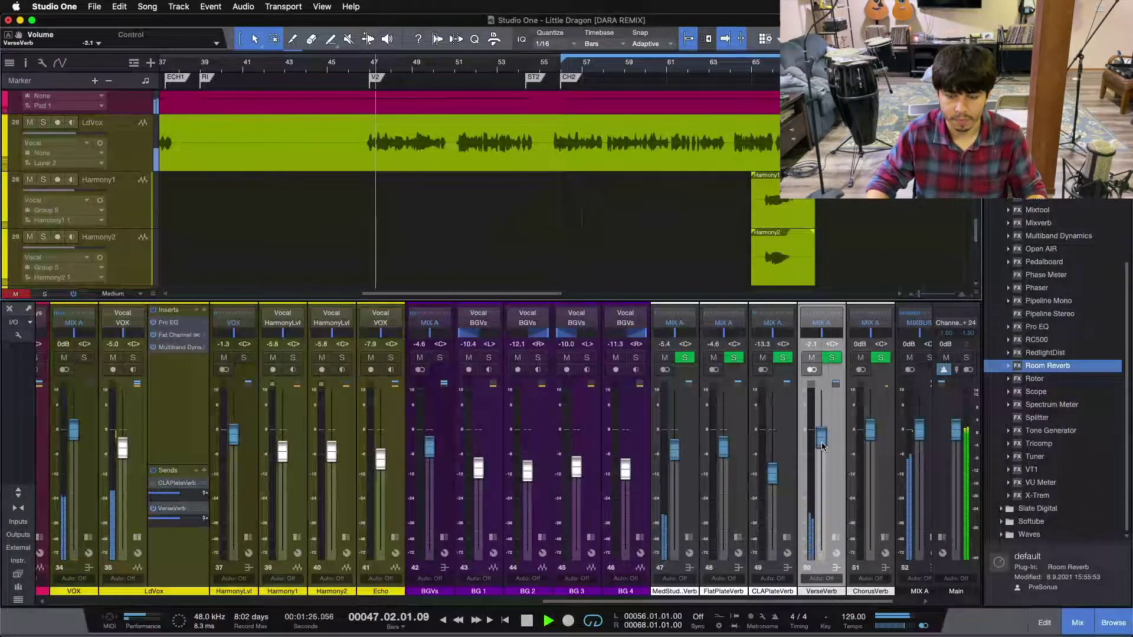
pyautogui.scroll(-1, 822, 439)
pyautogui.click(812, 358)
pyautogui.scroll(-2, 812, 362)
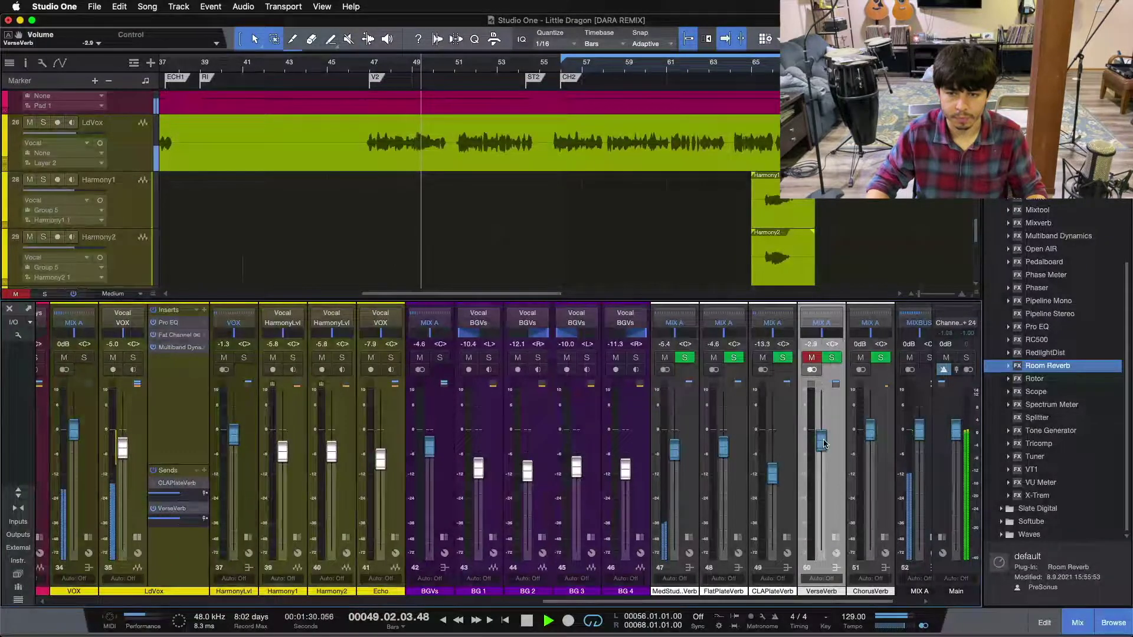
pyautogui.click(812, 360)
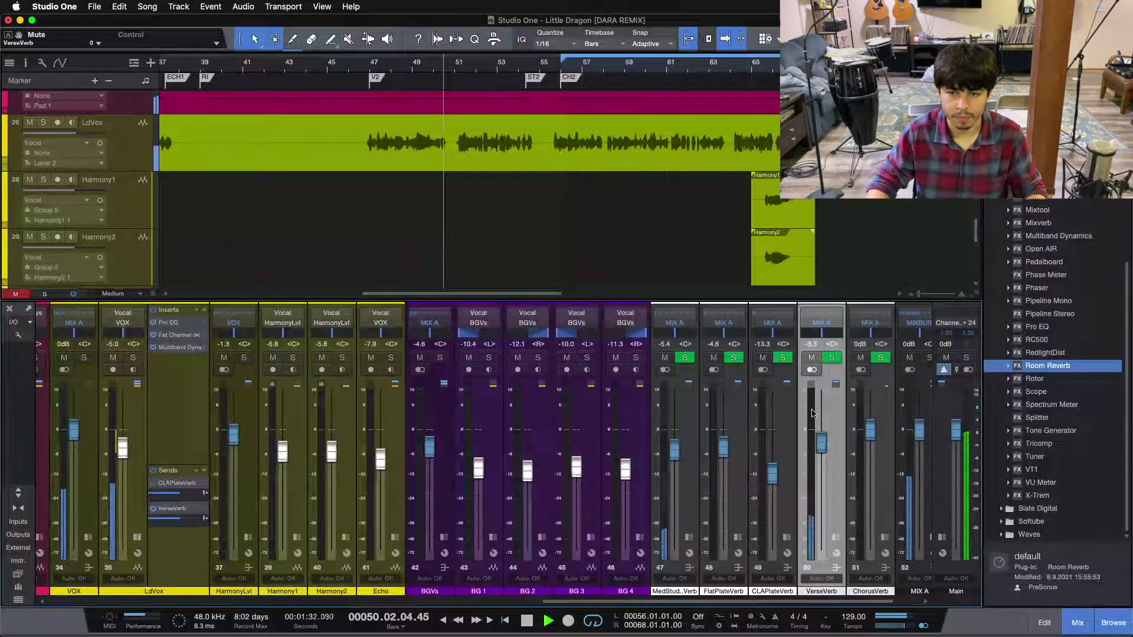
pyautogui.scroll(-1, 820, 438)
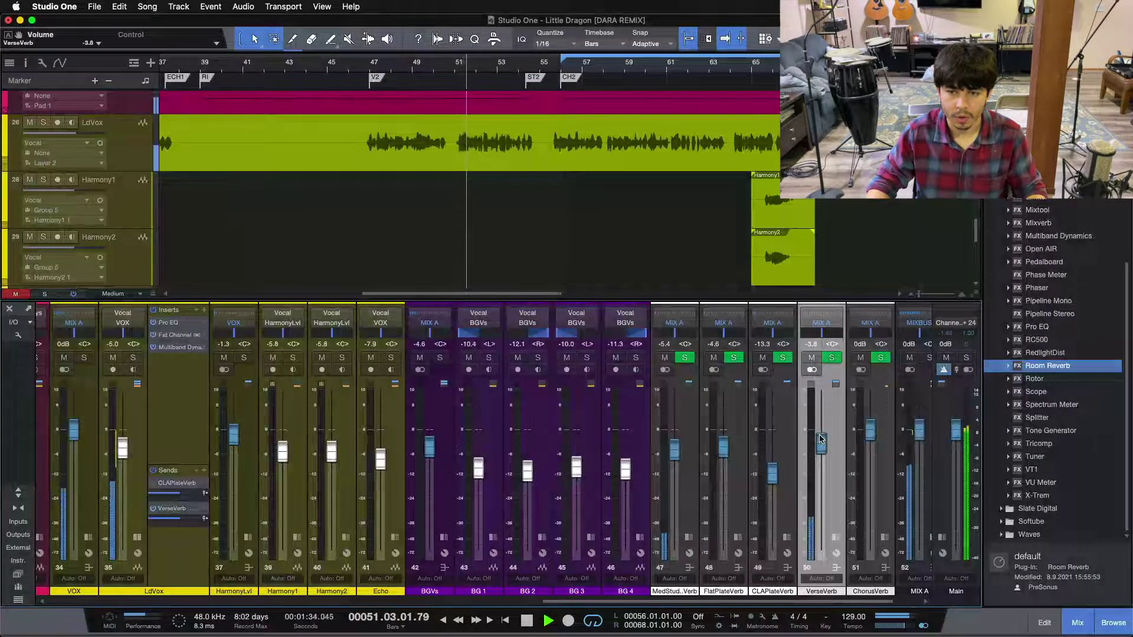
pyautogui.click(812, 358)
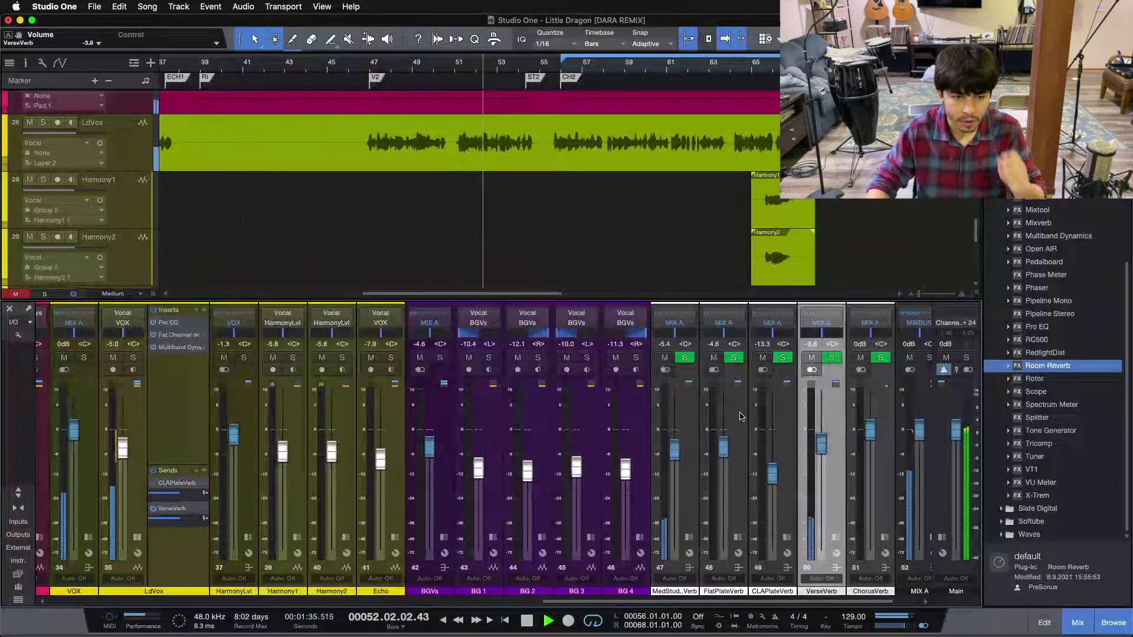
pyautogui.click(812, 358)
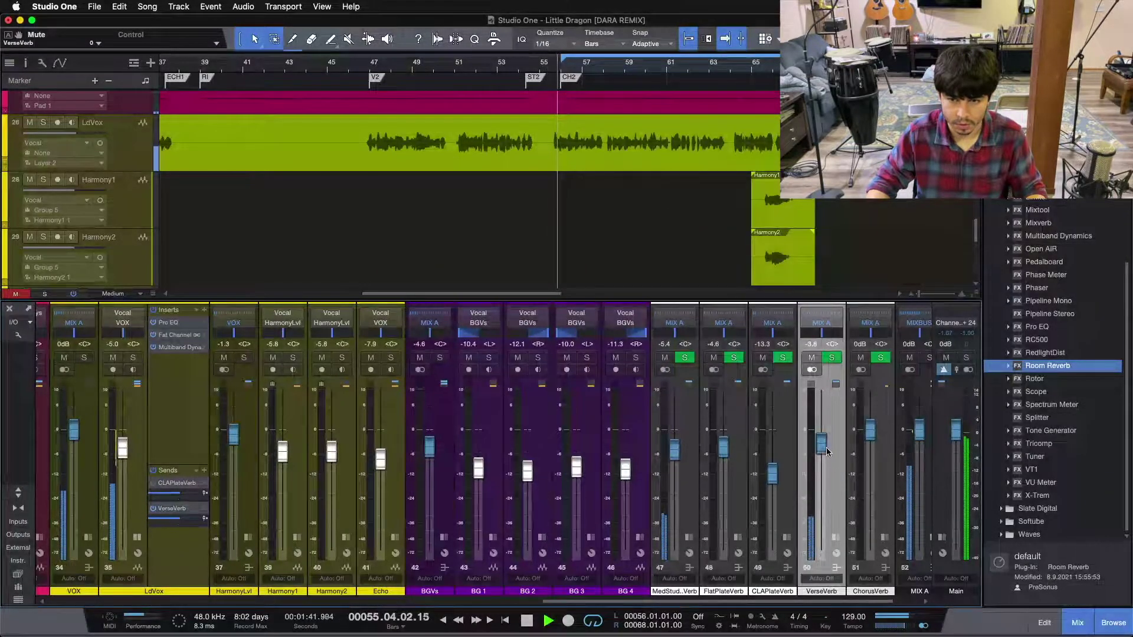
# Audition the verse with VerseVerb at -3.3 dB, then replay it from before V2 and settle the fader at -3.8 dB
pyautogui.click(513, 108)
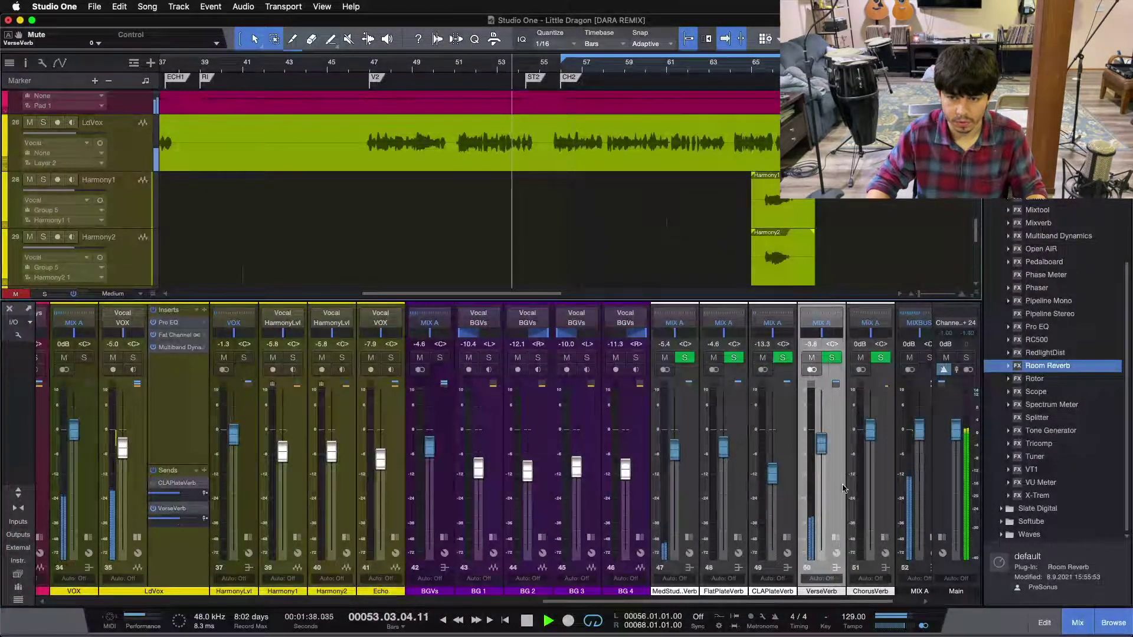
pyautogui.moveTo(820, 455); pyautogui.dragTo(820, 453)
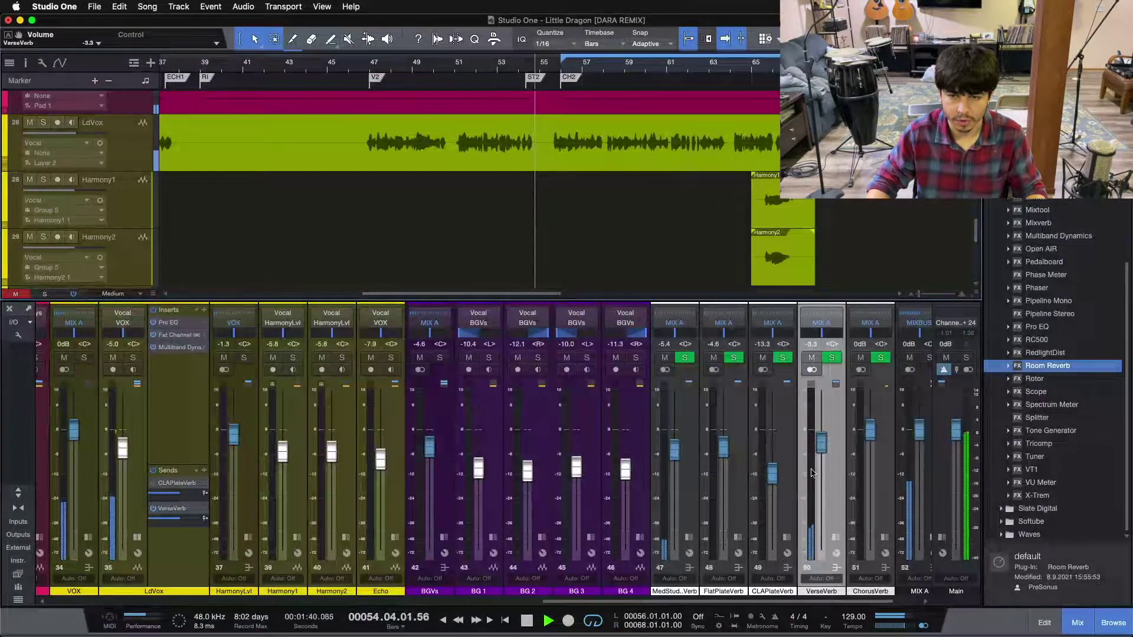
pyautogui.click(361, 67)
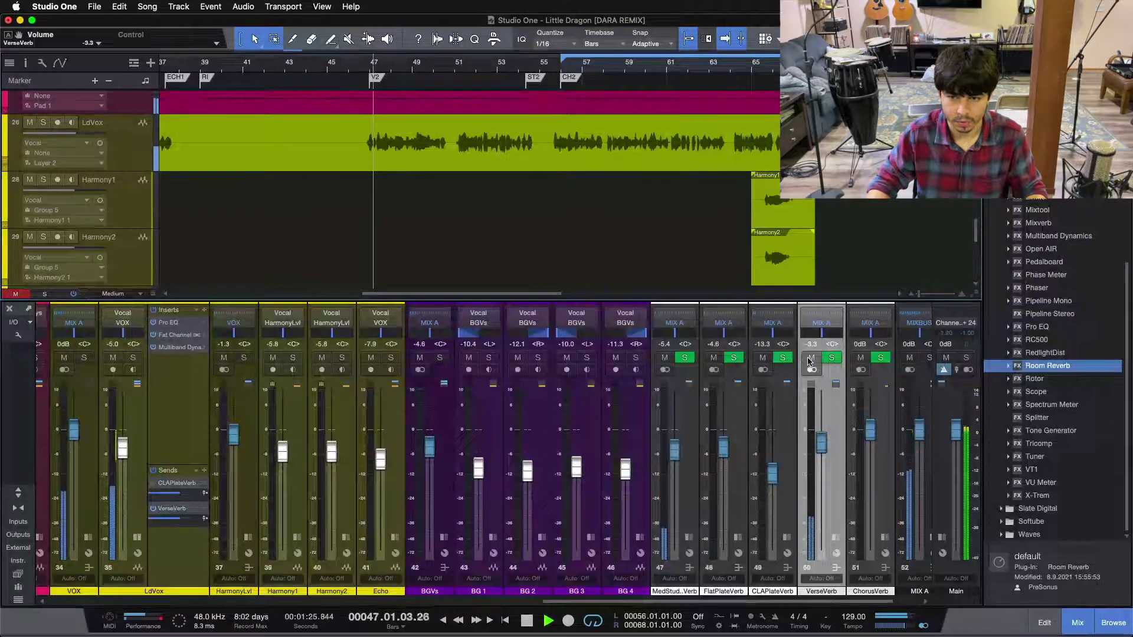
pyautogui.scroll(-5, 819, 384)
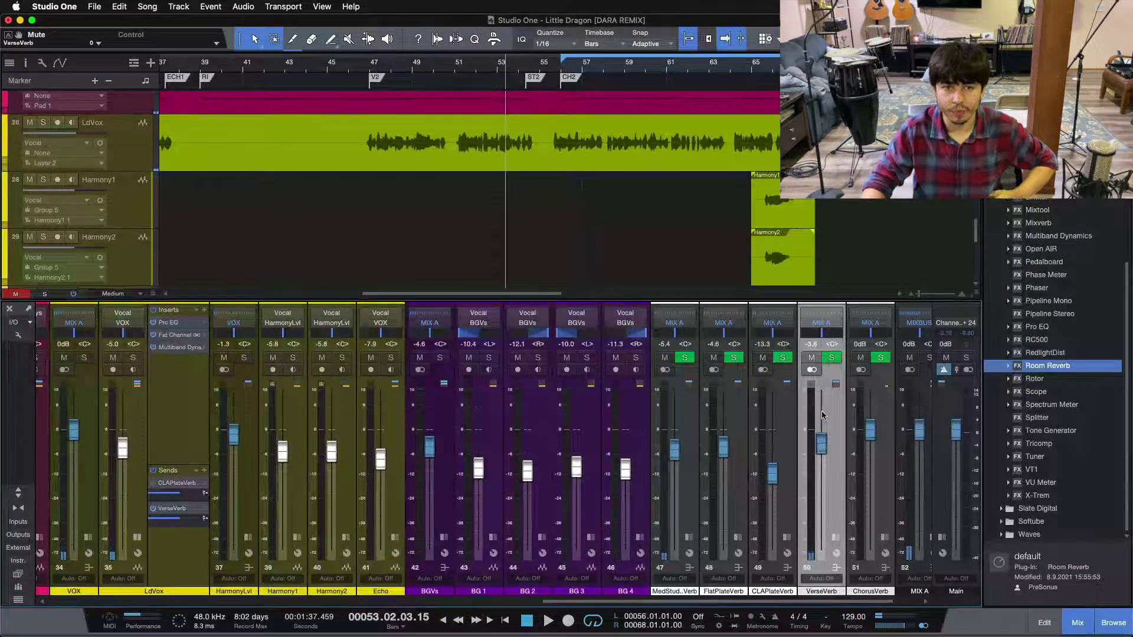
# Review VerseVerb's Room Reverb and Pro EQ settings, then close the effect window and collapse the channel
pyautogui.click(774, 408)
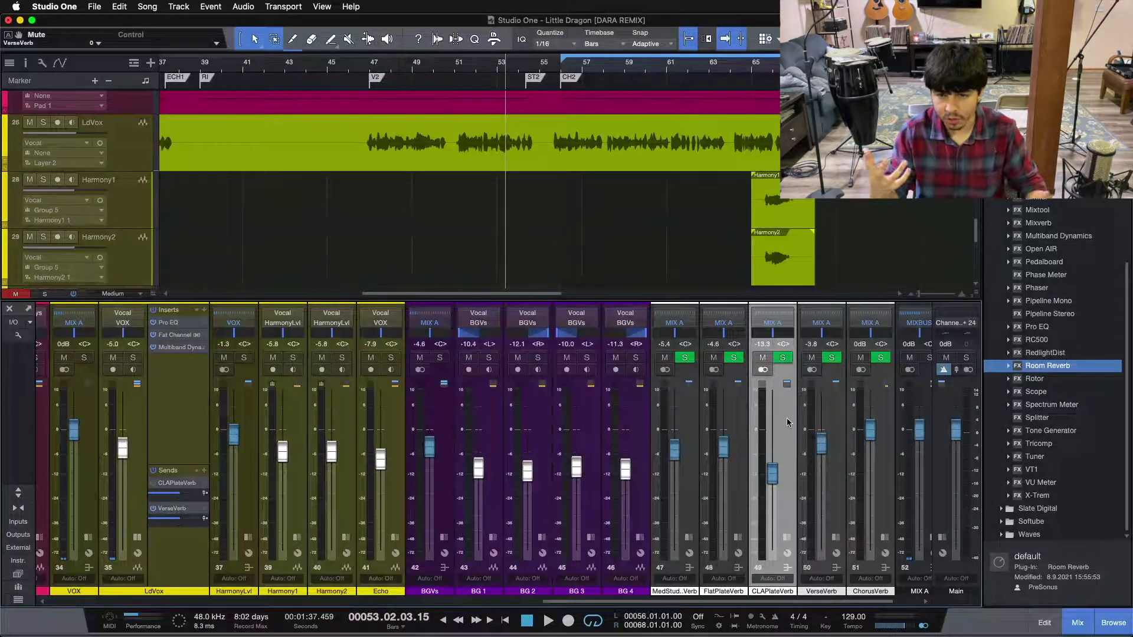
pyautogui.click(836, 537)
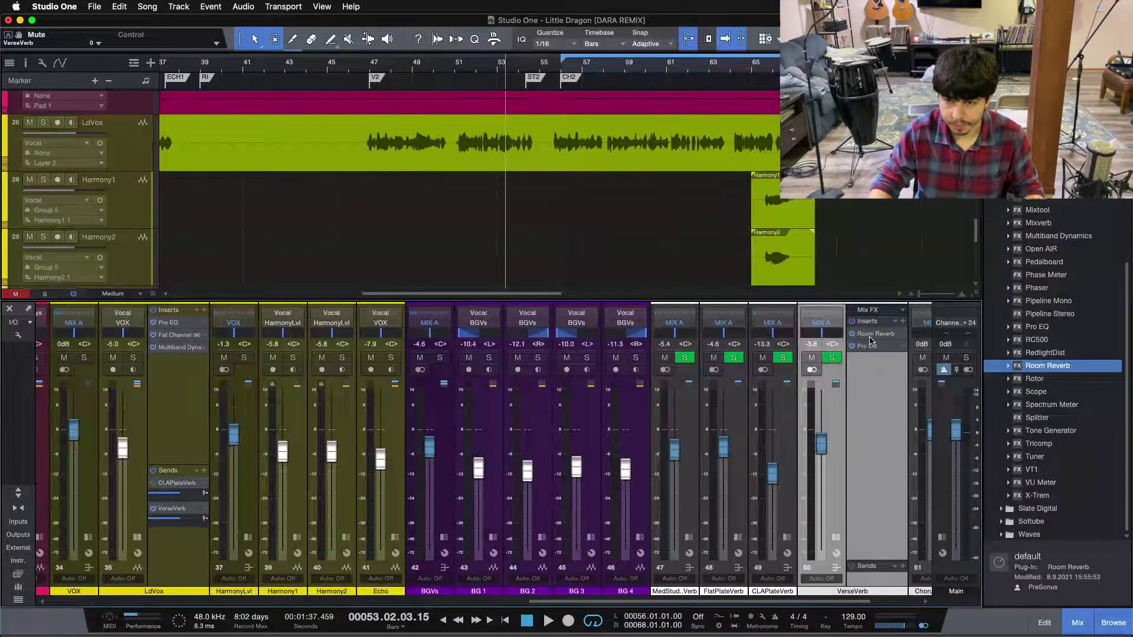
pyautogui.click(874, 334)
pyautogui.moveTo(548, 230); pyautogui.dragTo(412, 245)
pyautogui.click(338, 230)
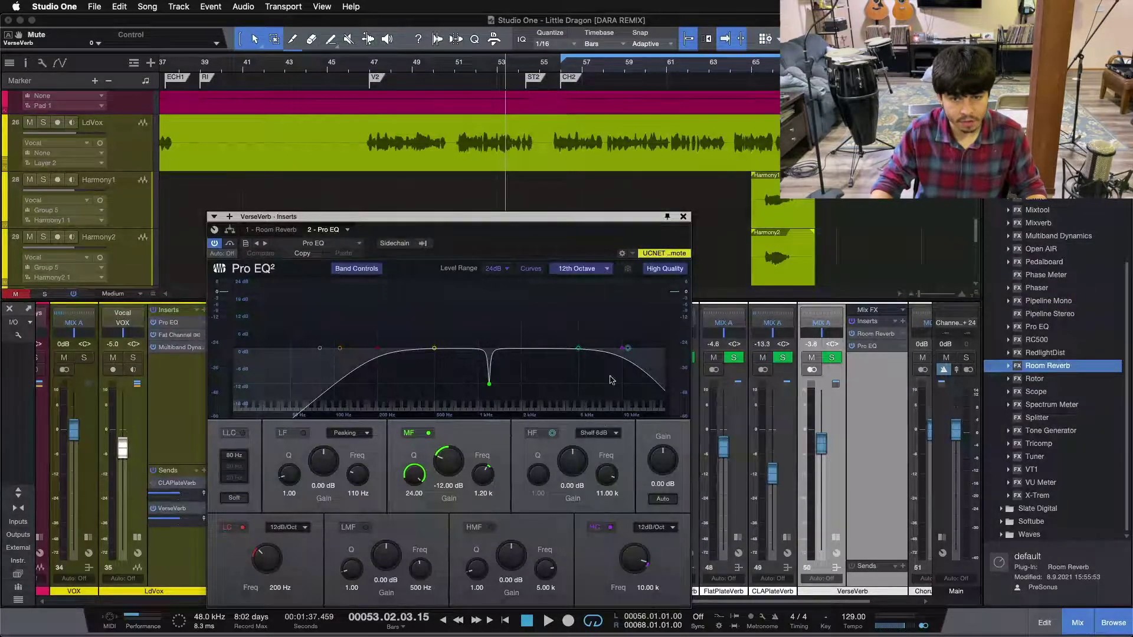
pyautogui.click(684, 216)
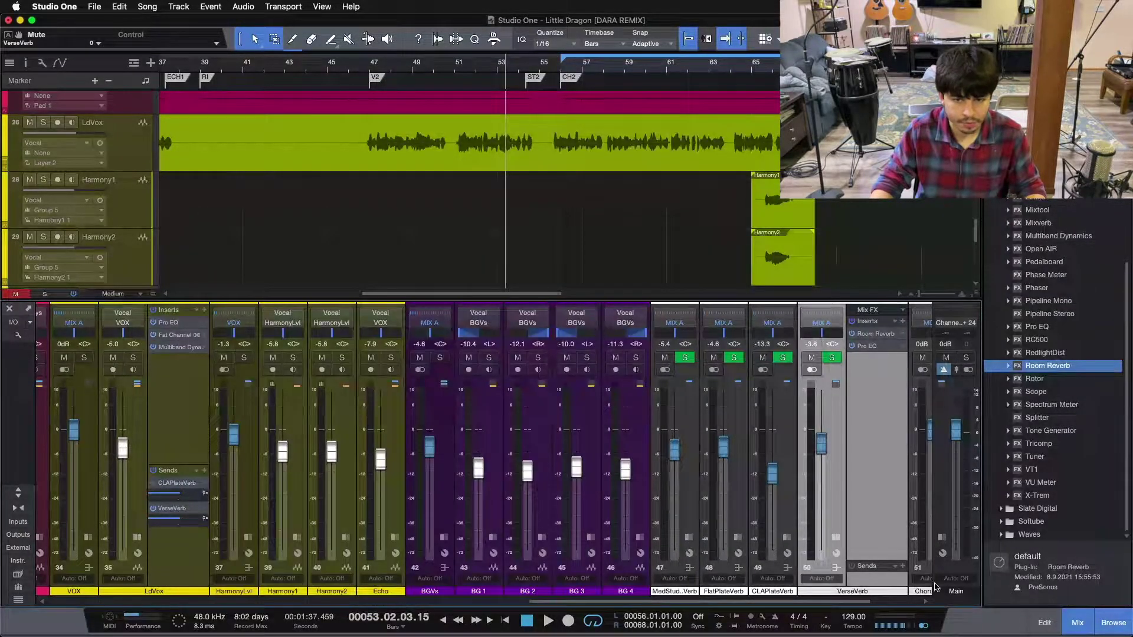
pyautogui.click(837, 537)
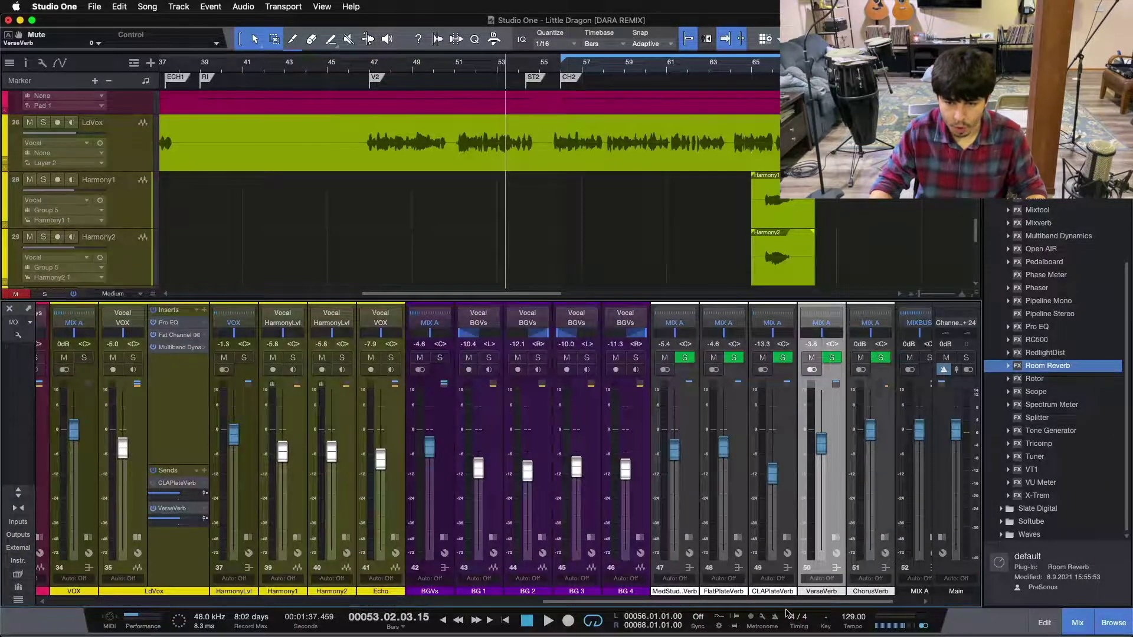
# Play from bar 51 into the second chorus, muting and unmuting VerseVerb to judge how its reverb suits the chorus
pyautogui.hscroll(2, 779, 462)
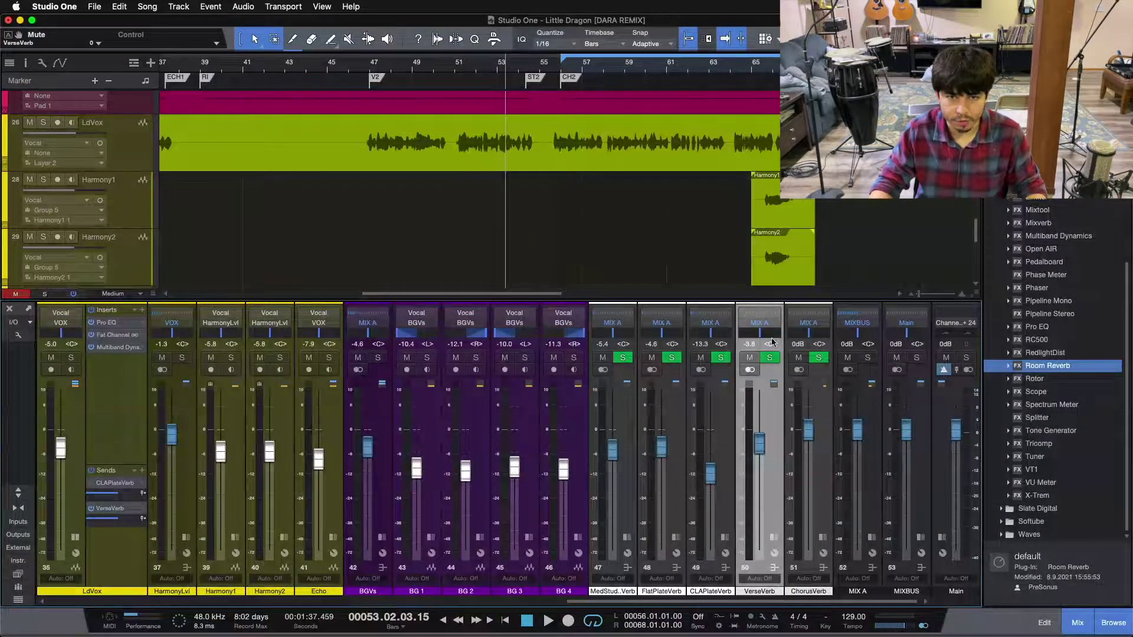
pyautogui.click(453, 65)
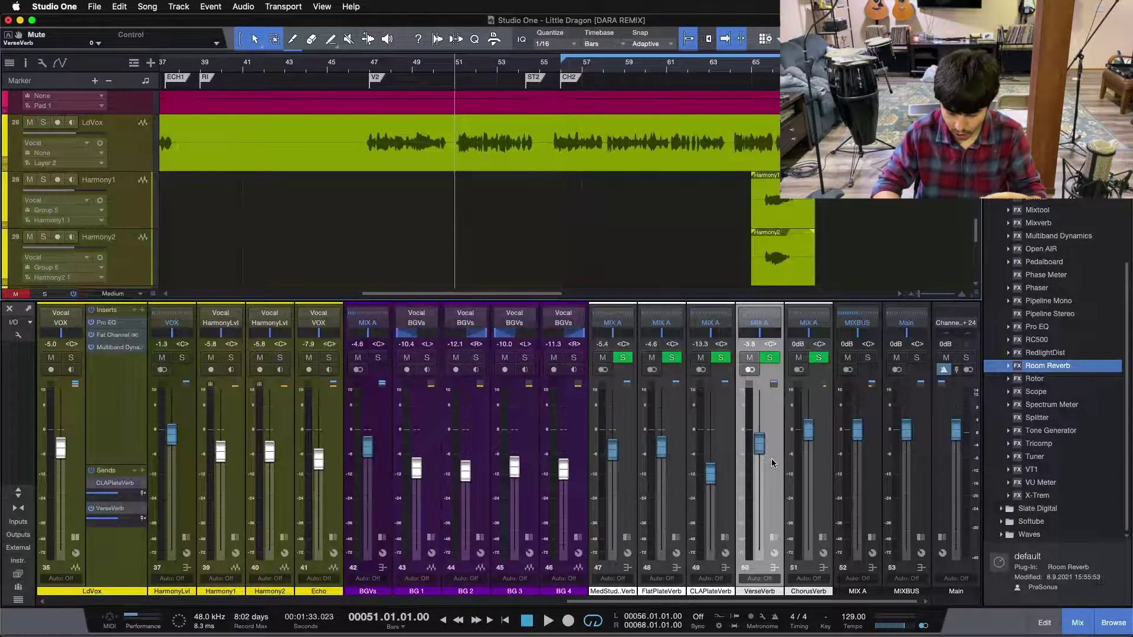
pyautogui.press('space')
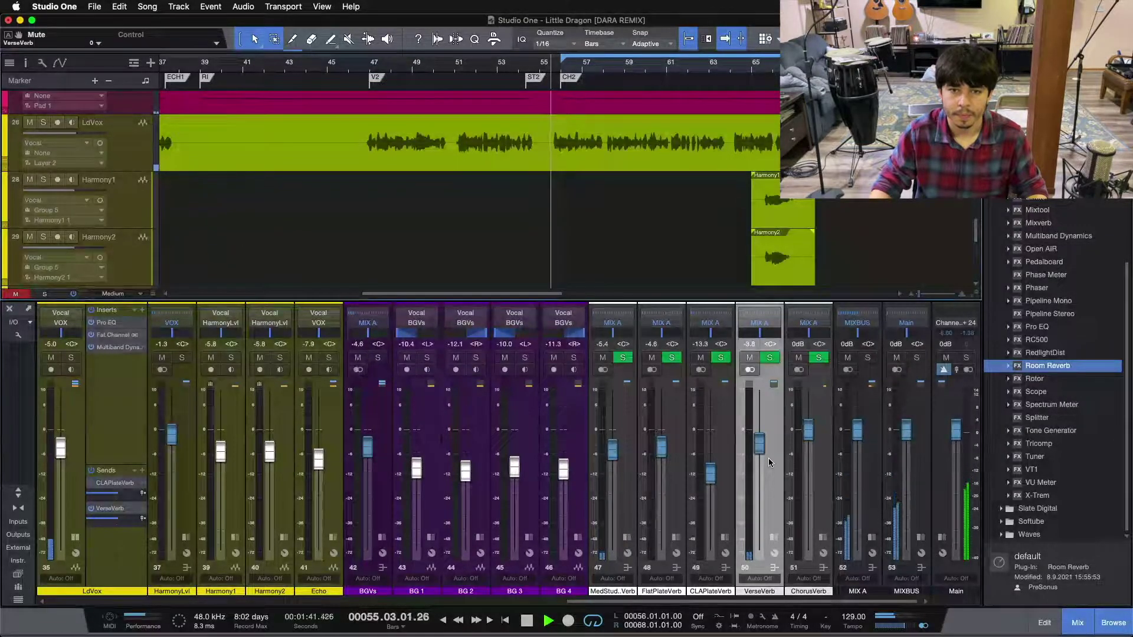
pyautogui.click(750, 357)
pyautogui.click(751, 357)
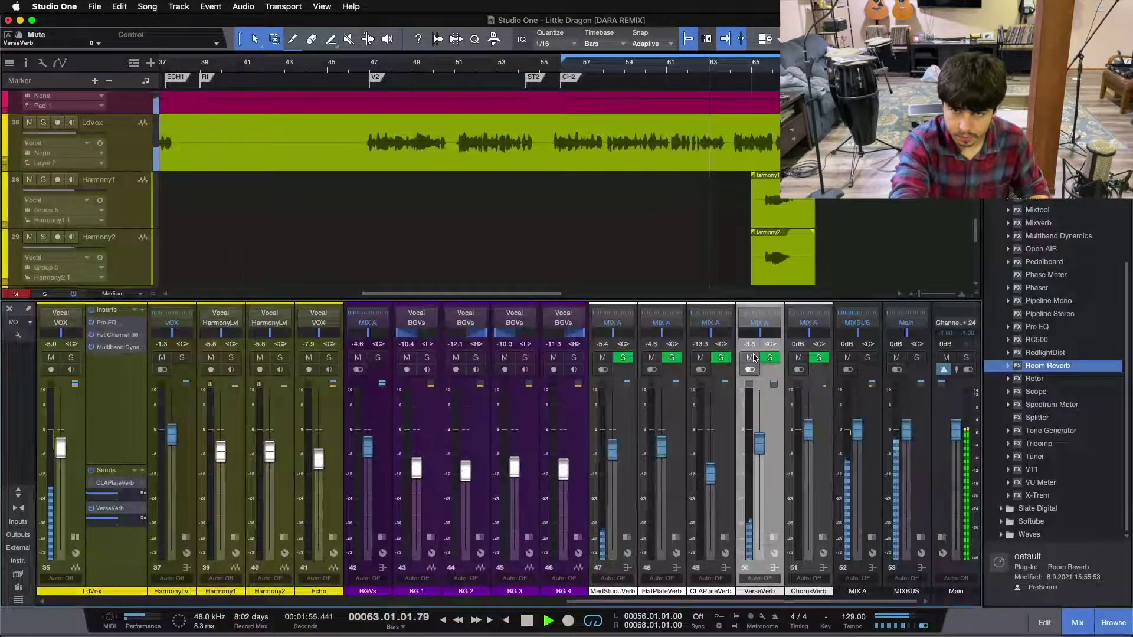
pyautogui.press('space')
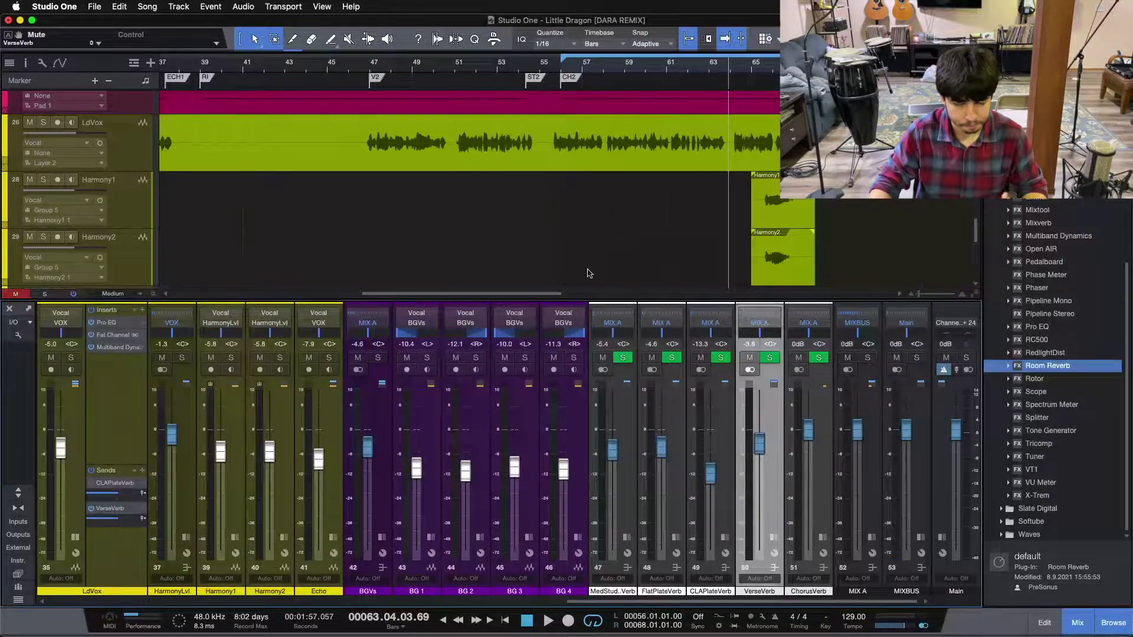
# Expand the ChorusVerb and VerseVerb channels and copy VerseVerb's Room Reverb and Pro EQ inserts to ChorusVerb
pyautogui.click(820, 499)
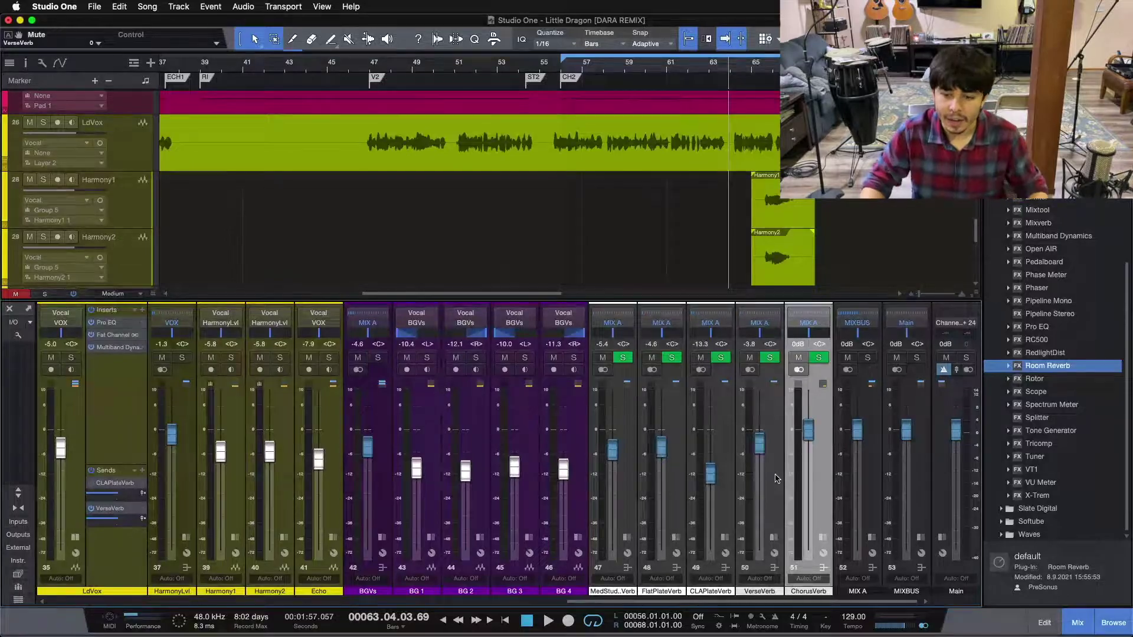
pyautogui.click(822, 537)
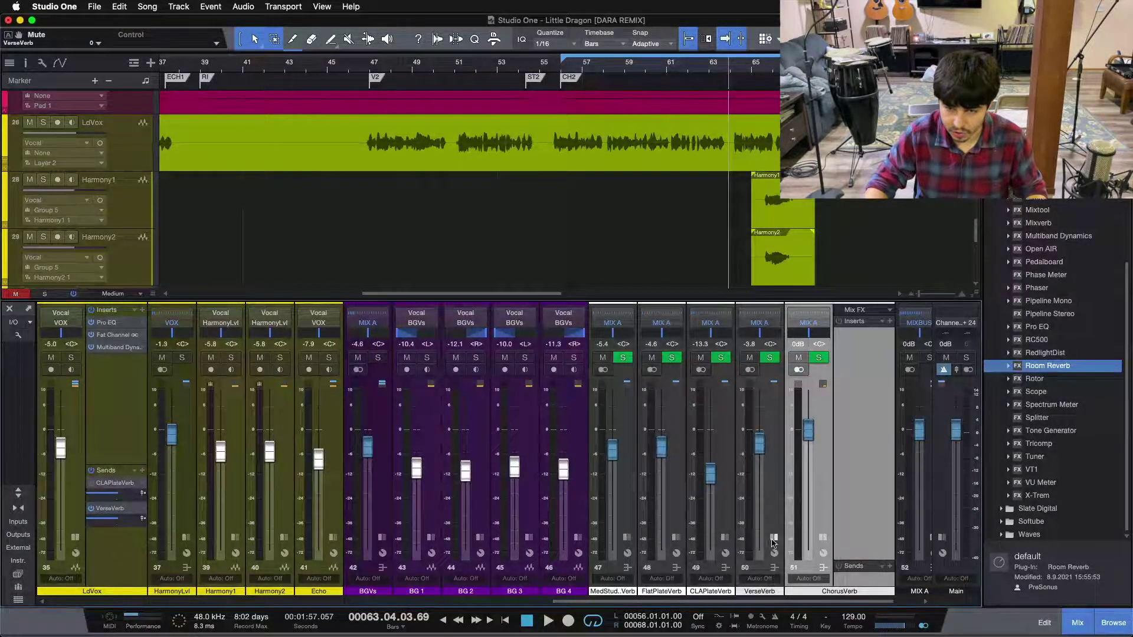
pyautogui.click(773, 537)
pyautogui.hscroll(5, 792, 599)
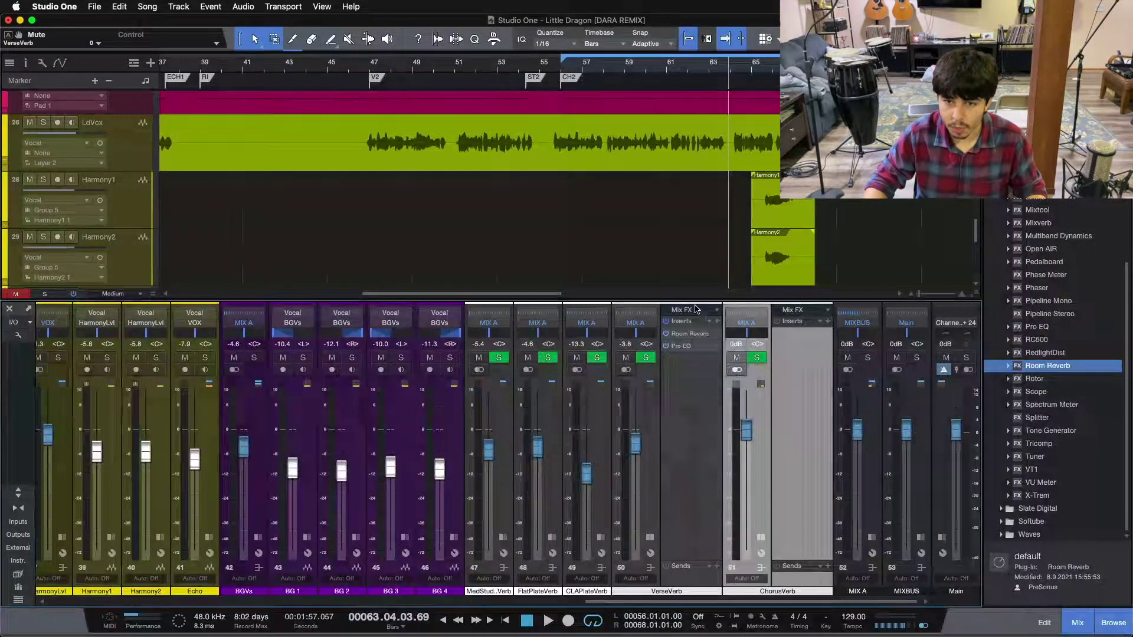
pyautogui.moveTo(696, 328); pyautogui.dragTo(795, 354)
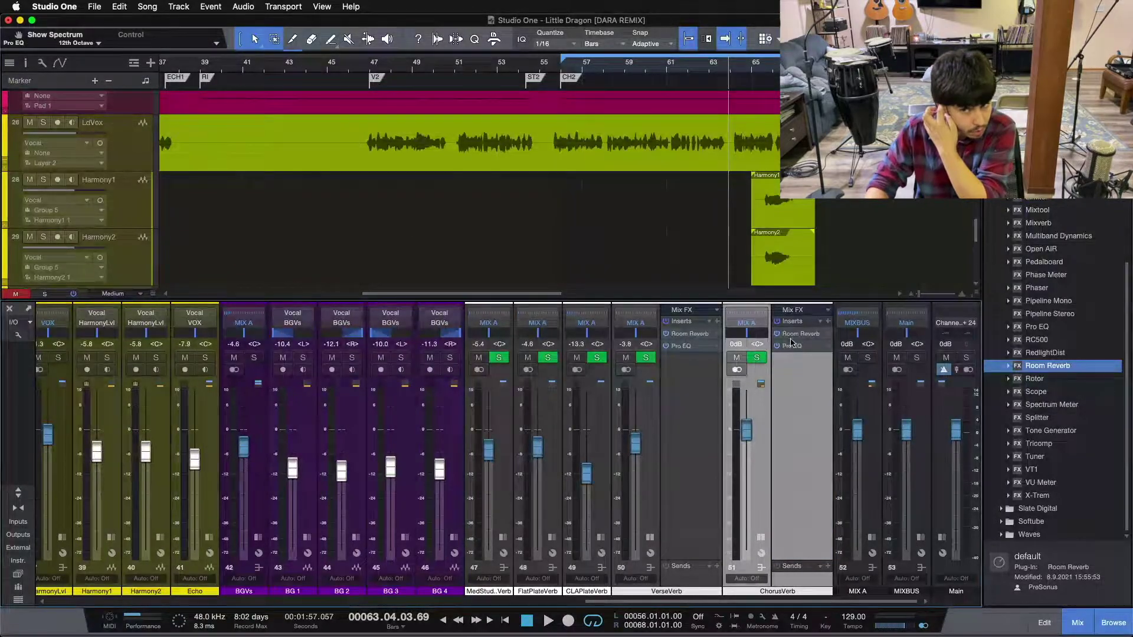
# Load the Recital Hall preset in ChorusVerb's Room Reverb, set its predelay to 0.00 ms and close the effect window
pyautogui.doubleClick(792, 335)
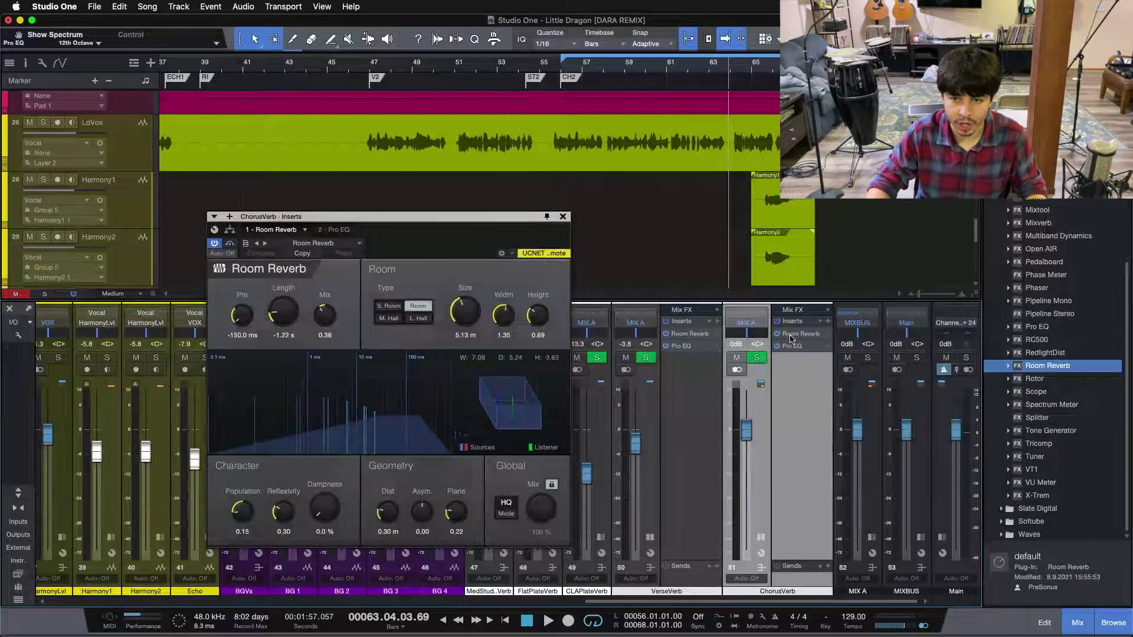
pyautogui.moveTo(331, 216); pyautogui.dragTo(503, 234)
pyautogui.click(489, 261)
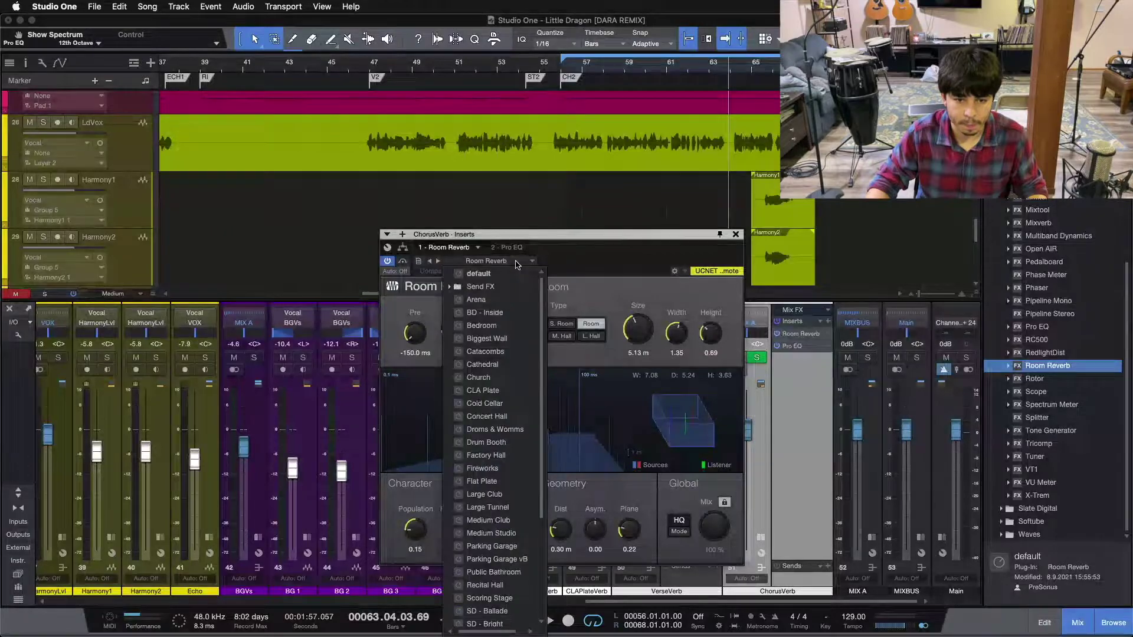
pyautogui.click(497, 585)
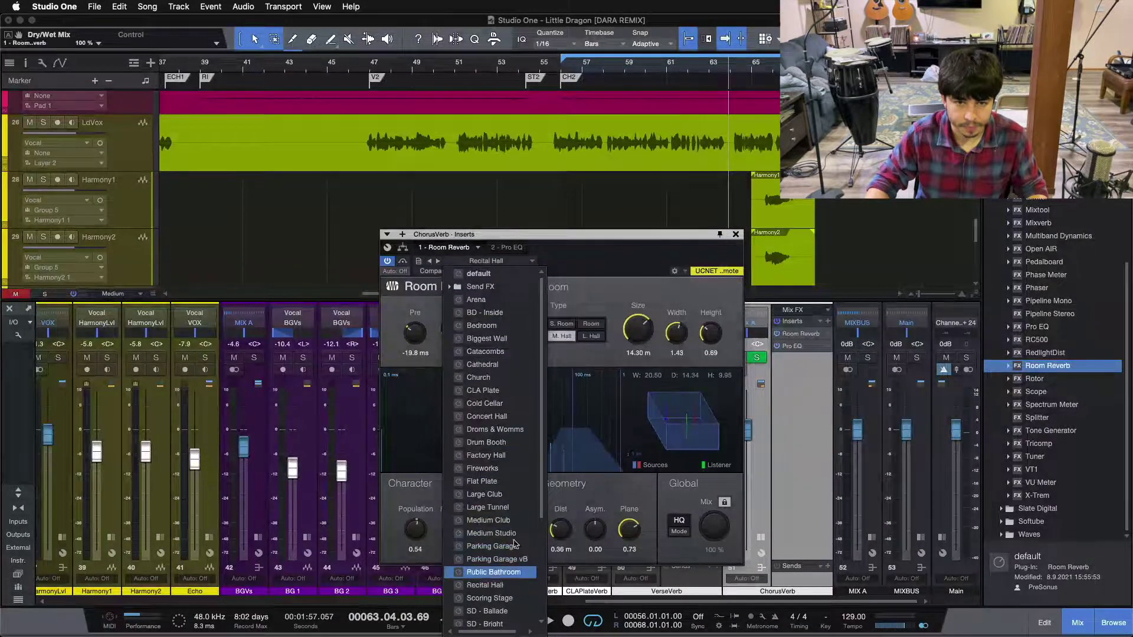
pyautogui.doubleClick(406, 335)
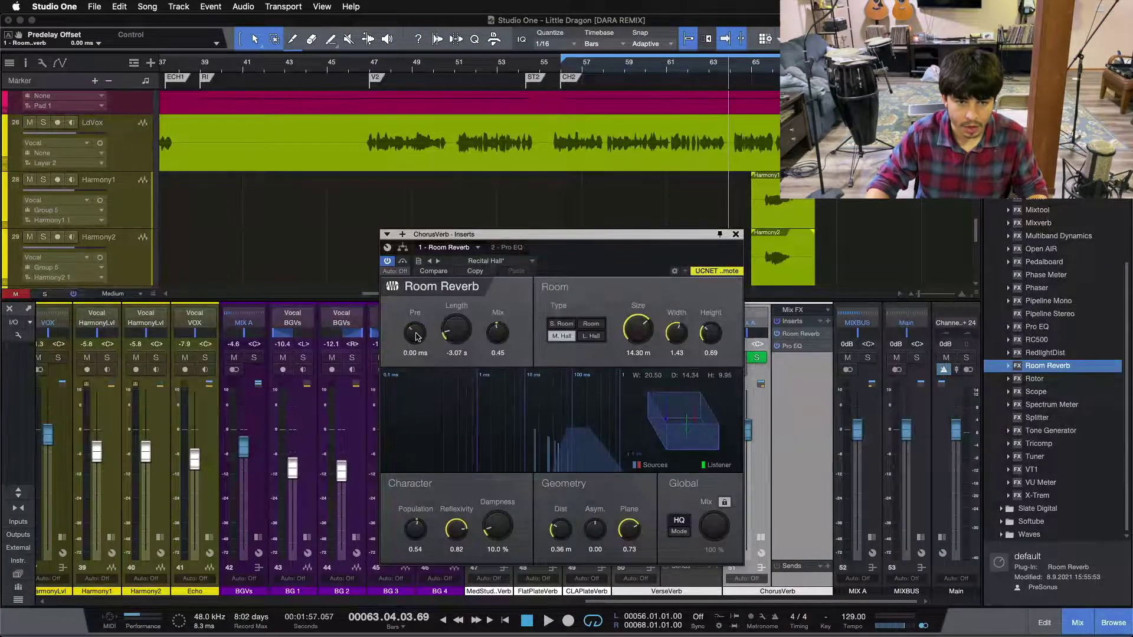
pyautogui.click(736, 235)
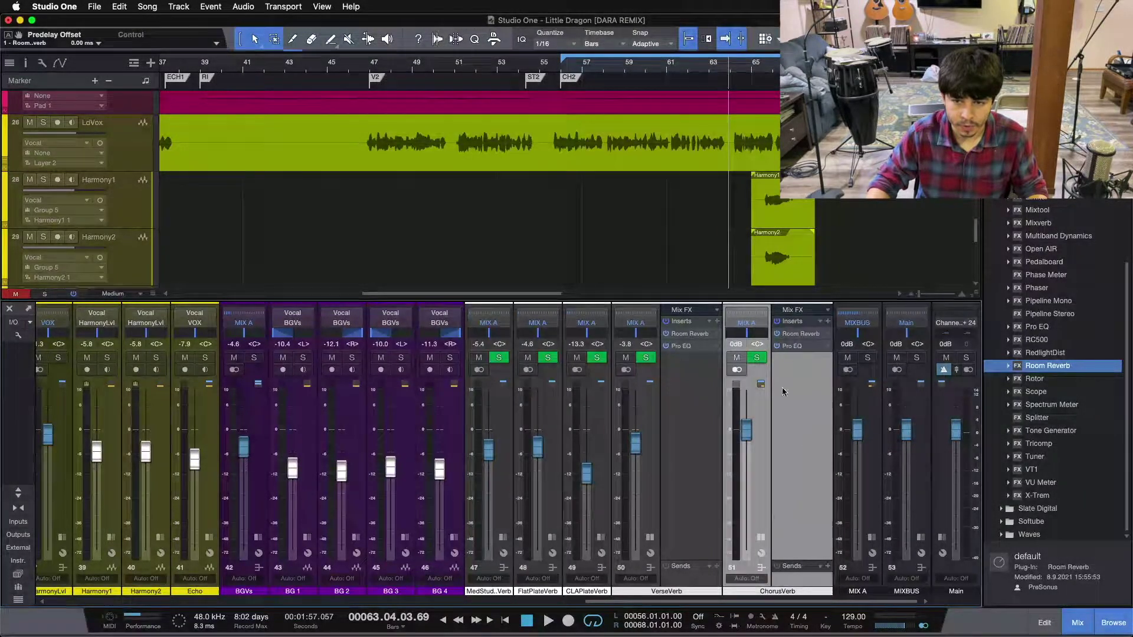
# Collapse the VerseVerb channel and add a send from LdVox to ChorusVerb
pyautogui.click(651, 538)
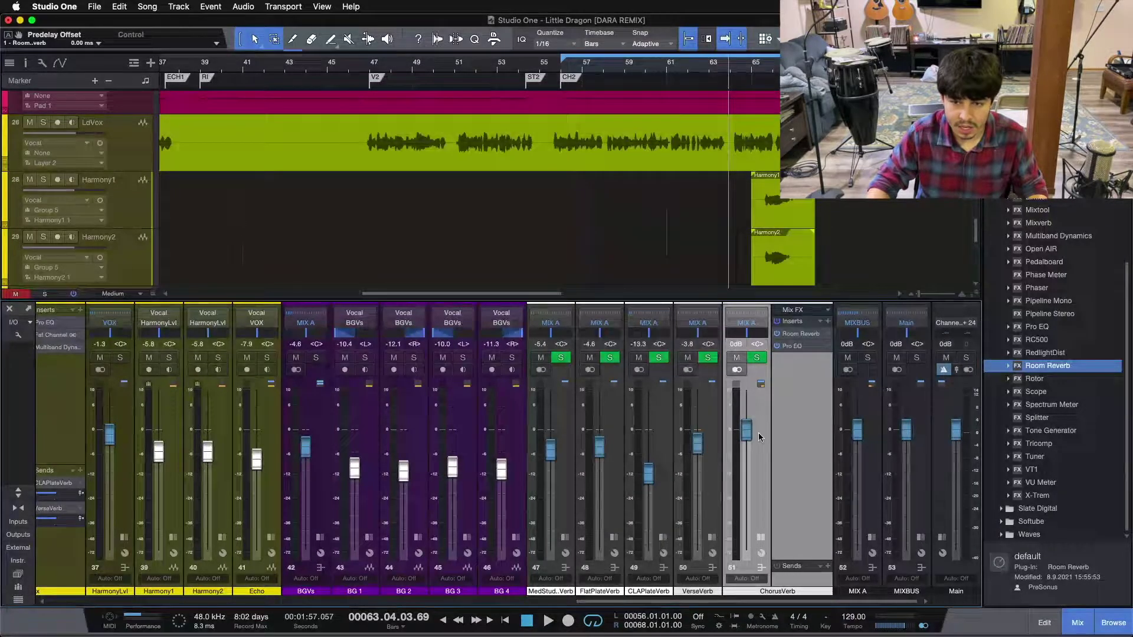
pyautogui.hscroll(-5, 202, 457)
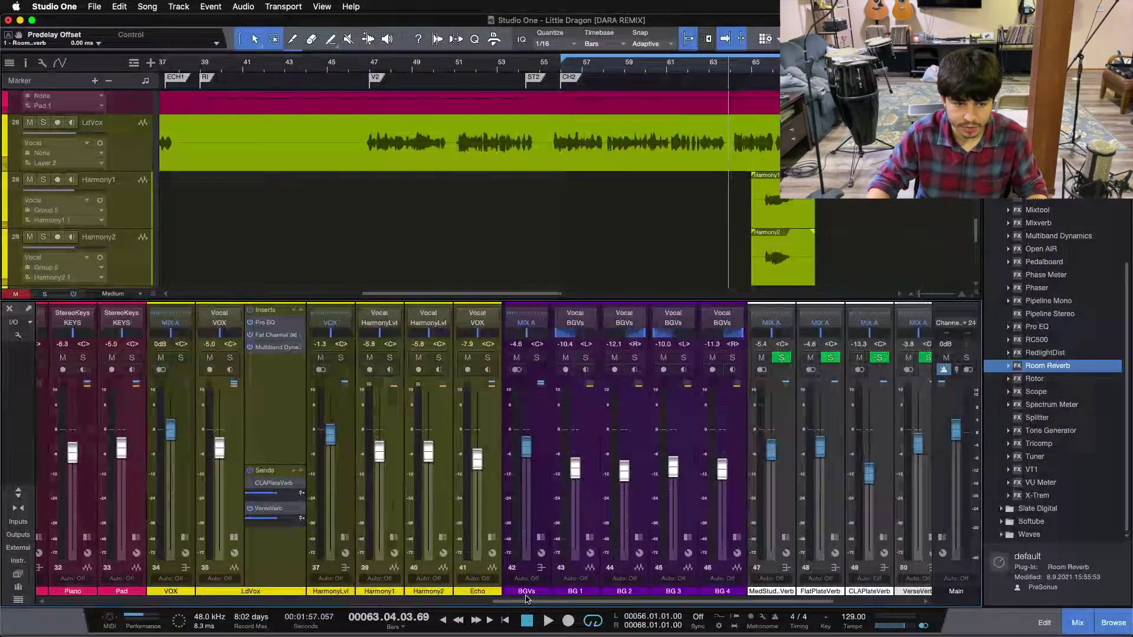
pyautogui.click(208, 471)
pyautogui.scroll(-1, 247, 425)
pyautogui.click(246, 413)
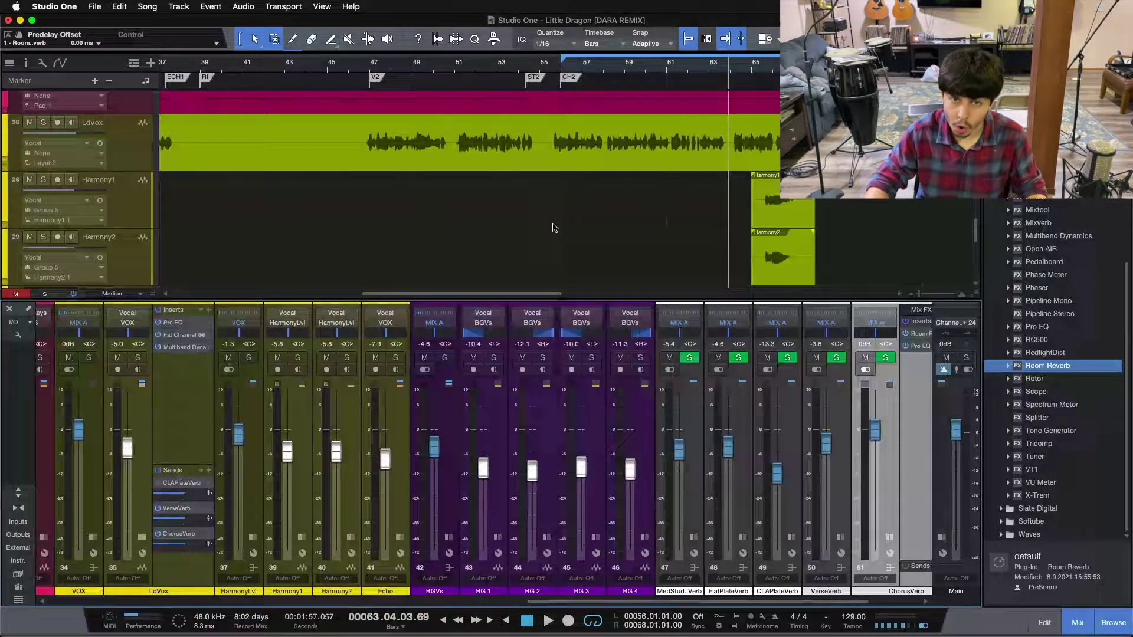
# Mute the HarmonyLvl bus, play from the CH2 marker and lower the ChorusVerb fader to about -8.3 dB
pyautogui.click(564, 77)
pyautogui.press('e')
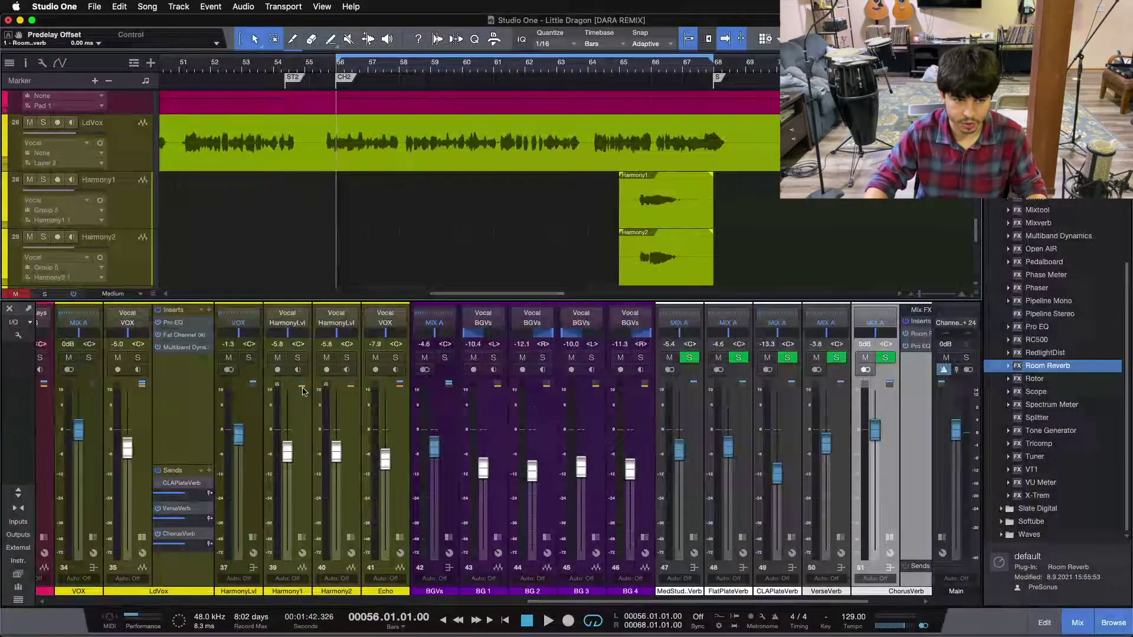
pyautogui.click(226, 360)
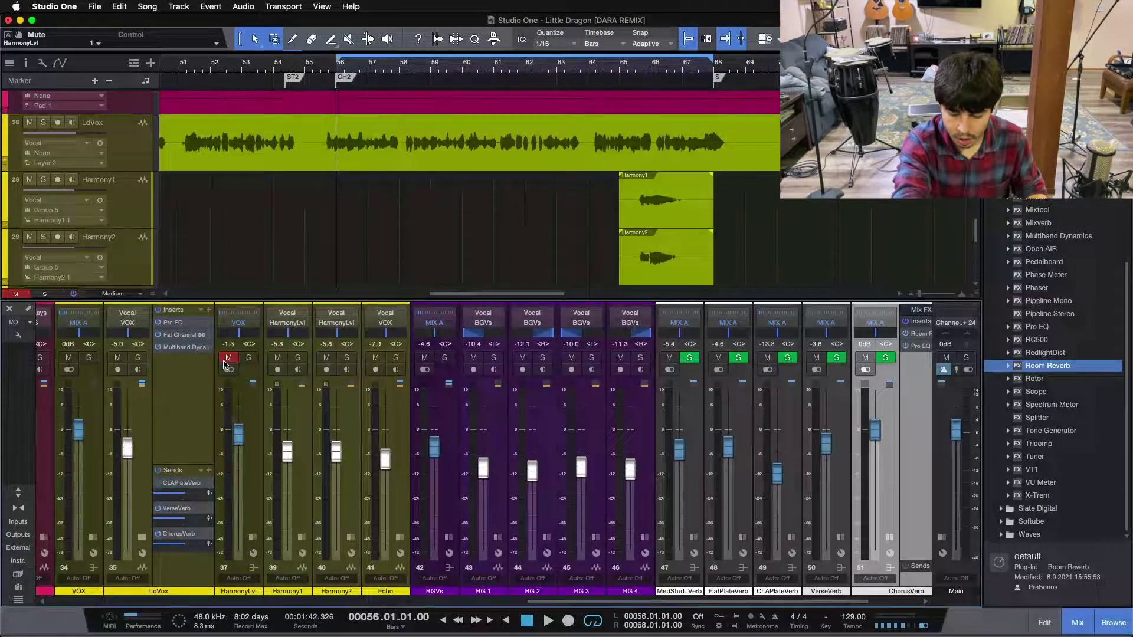
pyautogui.press('space')
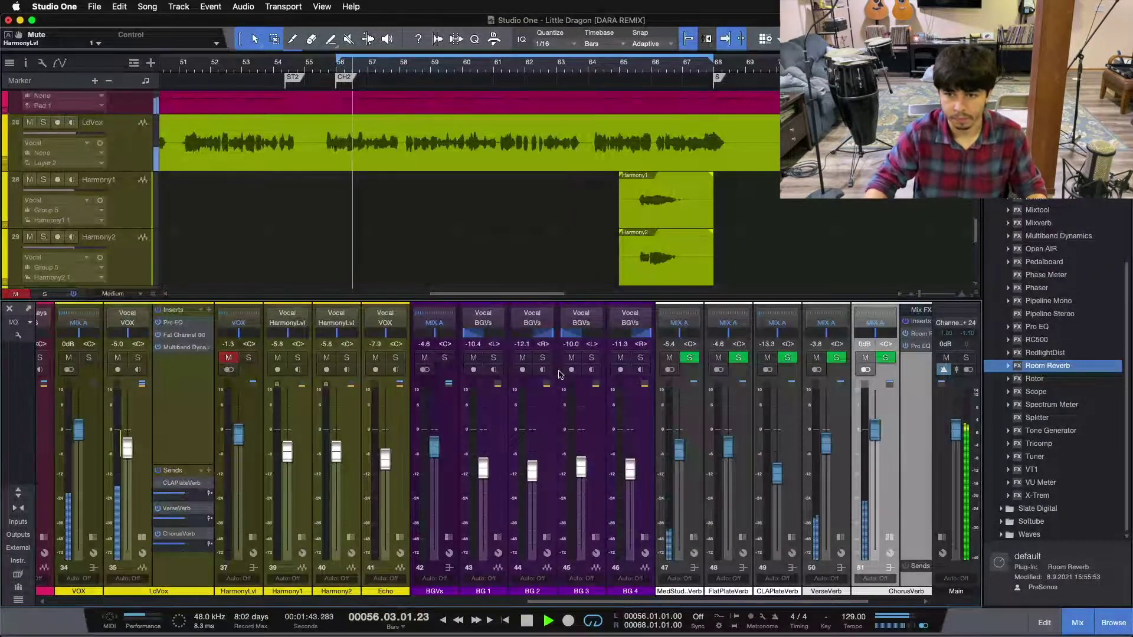
pyautogui.moveTo(876, 432); pyautogui.dragTo(877, 436)
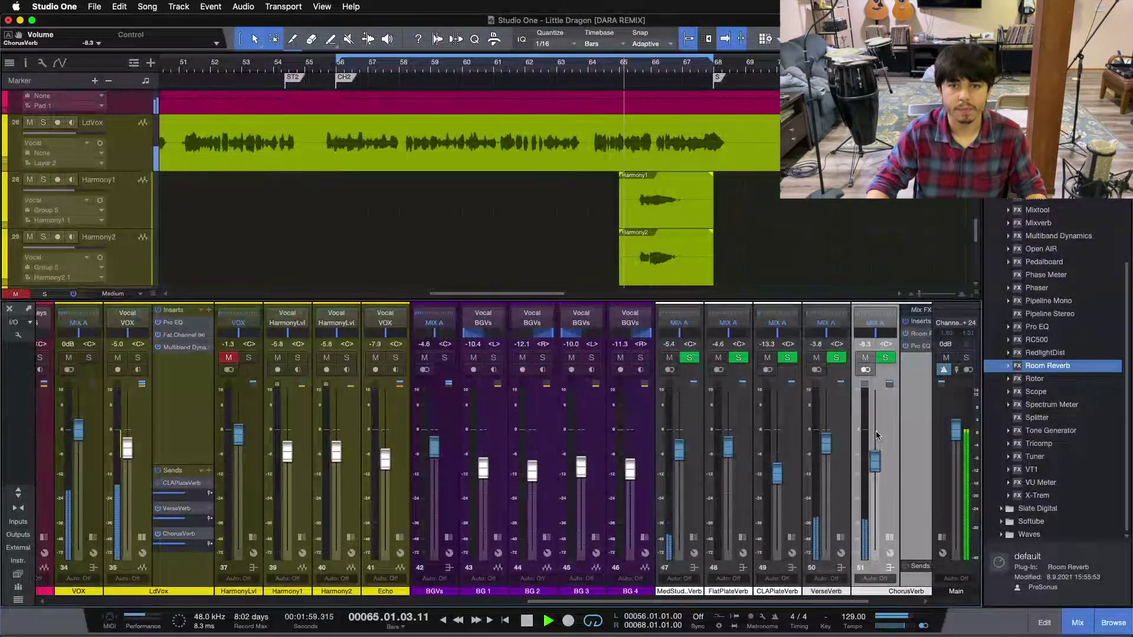
# Replay the second chorus, muting and unmuting ChorusVerb to compare, and lower its fader to -10.0 dB
pyautogui.press('KP_1')
pyautogui.click(866, 358)
pyautogui.click(865, 357)
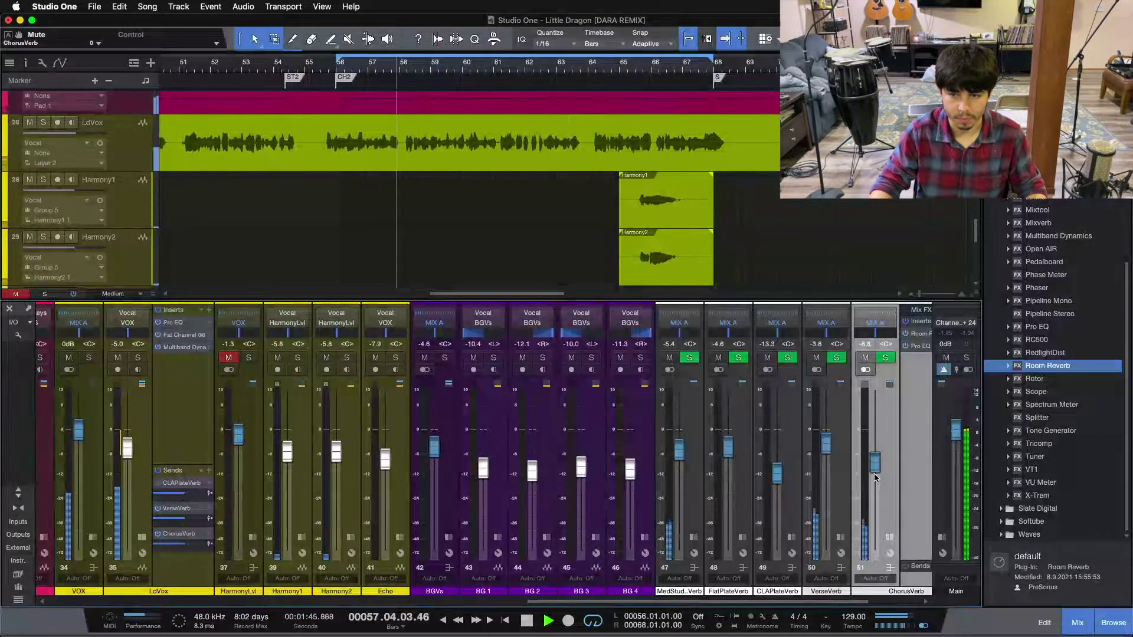
pyautogui.click(865, 357)
pyautogui.click(865, 357)
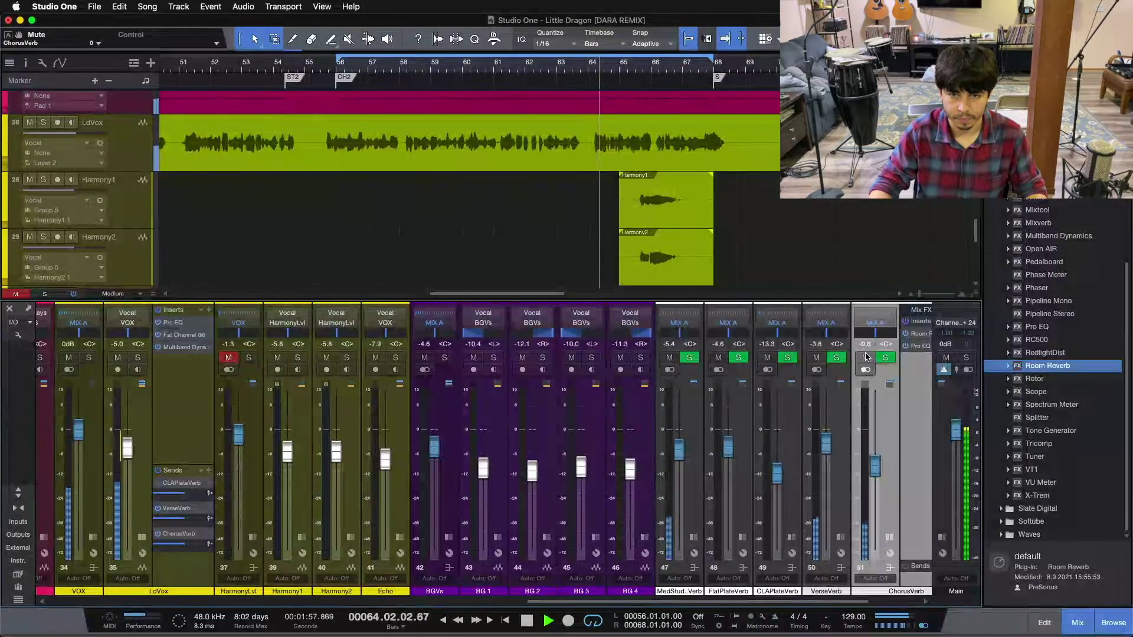
pyautogui.scroll(-1, 865, 411)
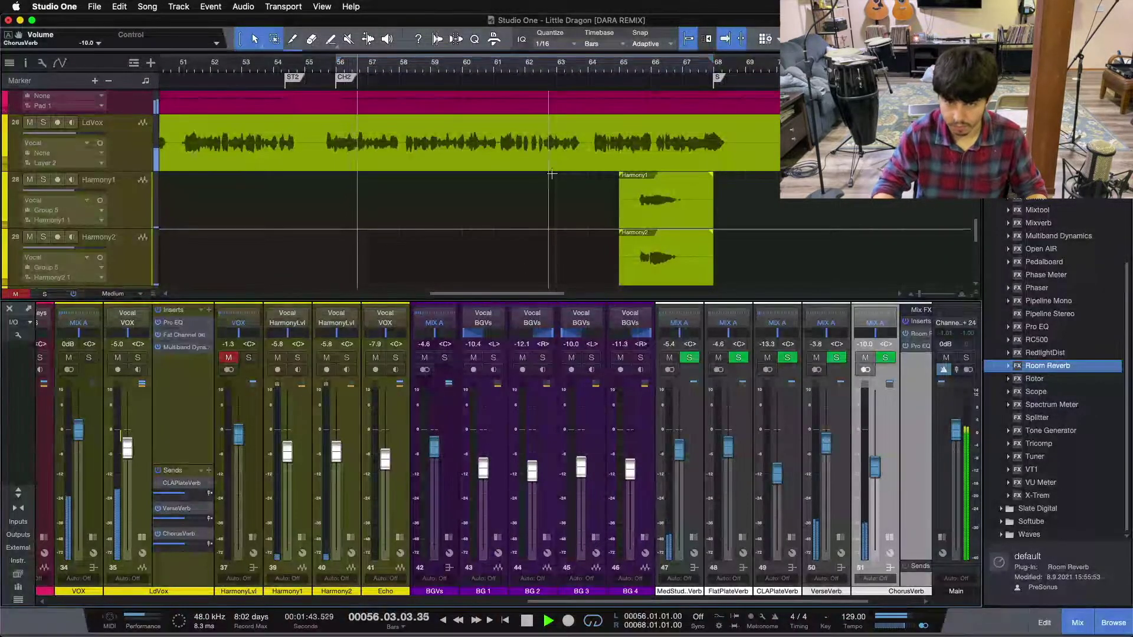
# Replay from the start of the second chorus, muting and unmuting VerseVerb and ChorusVerb together, and stop playback
pyautogui.click(686, 64)
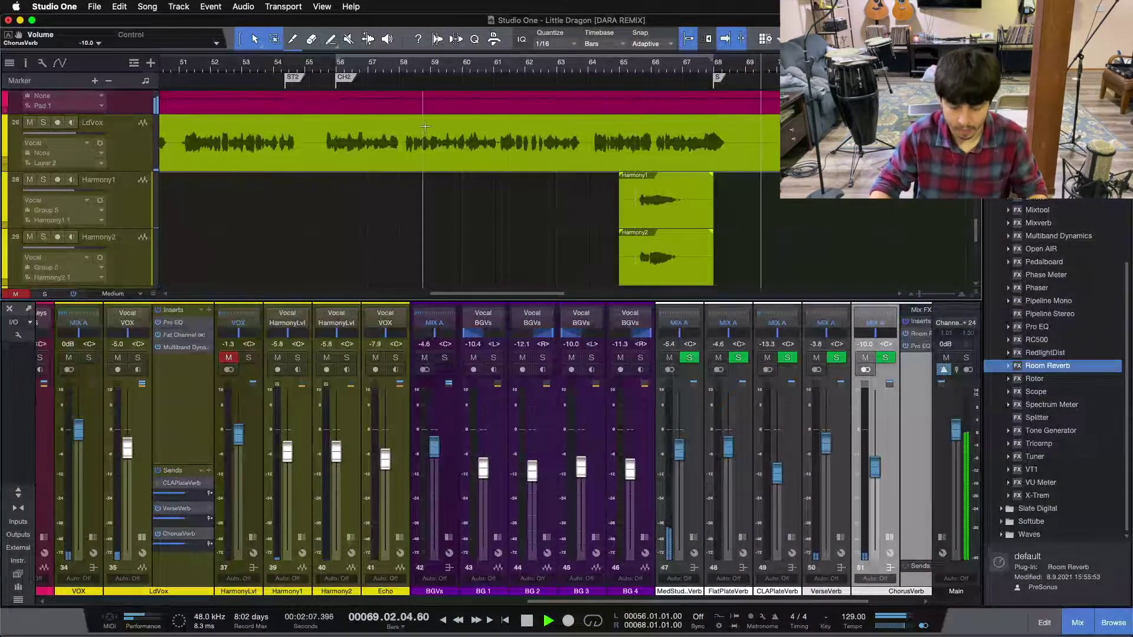
pyautogui.press('KP_1')
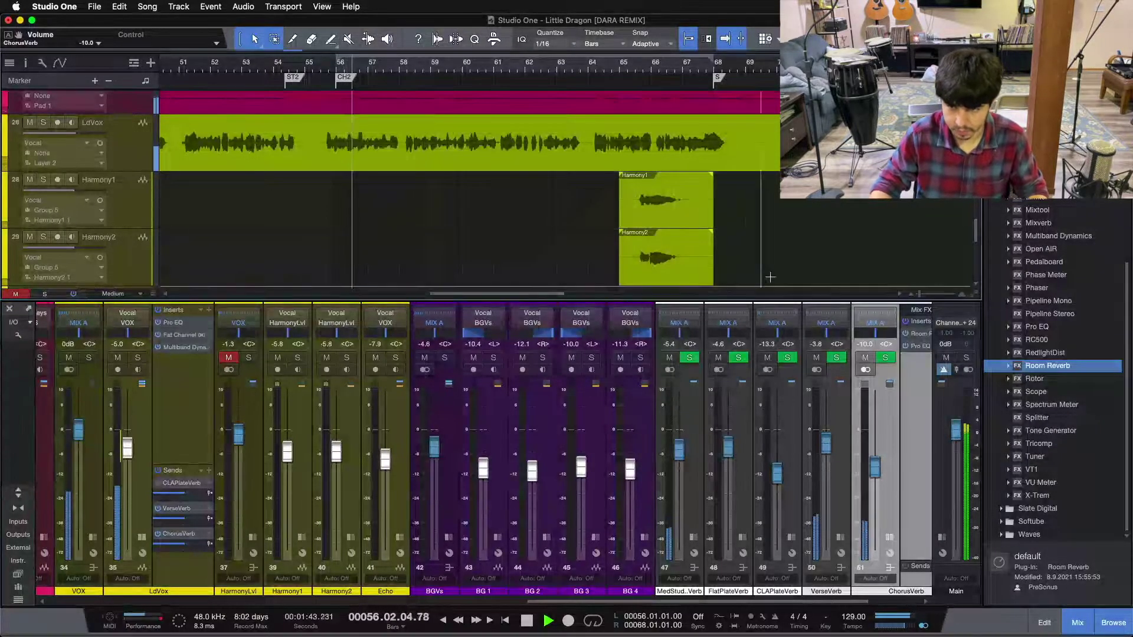
pyautogui.click(817, 358)
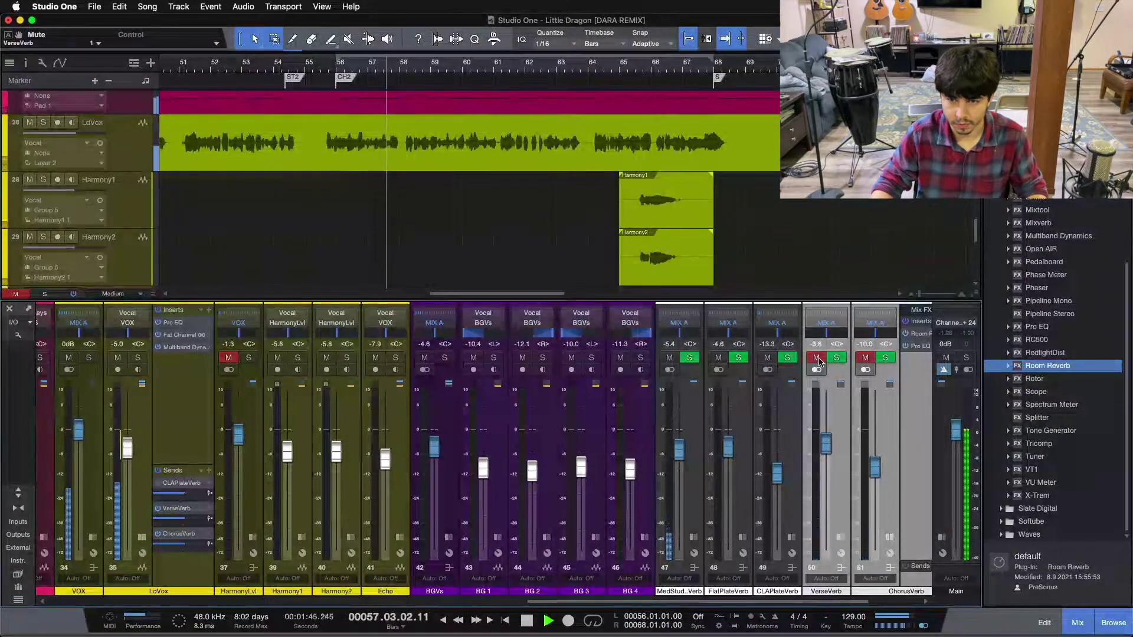
pyautogui.click(817, 359)
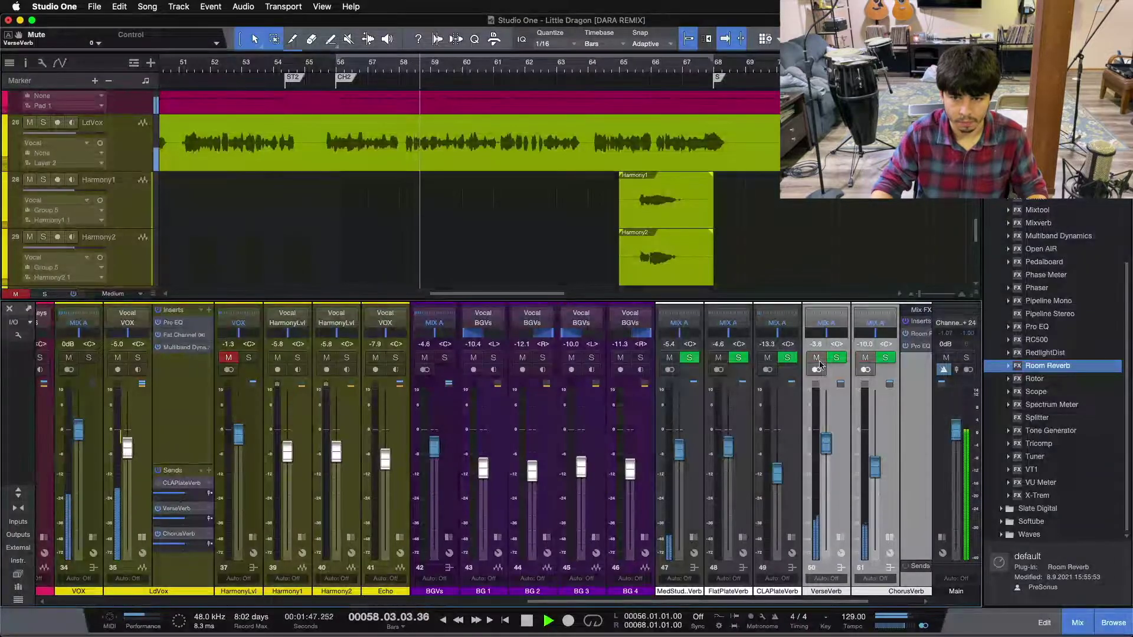
pyautogui.click(888, 423)
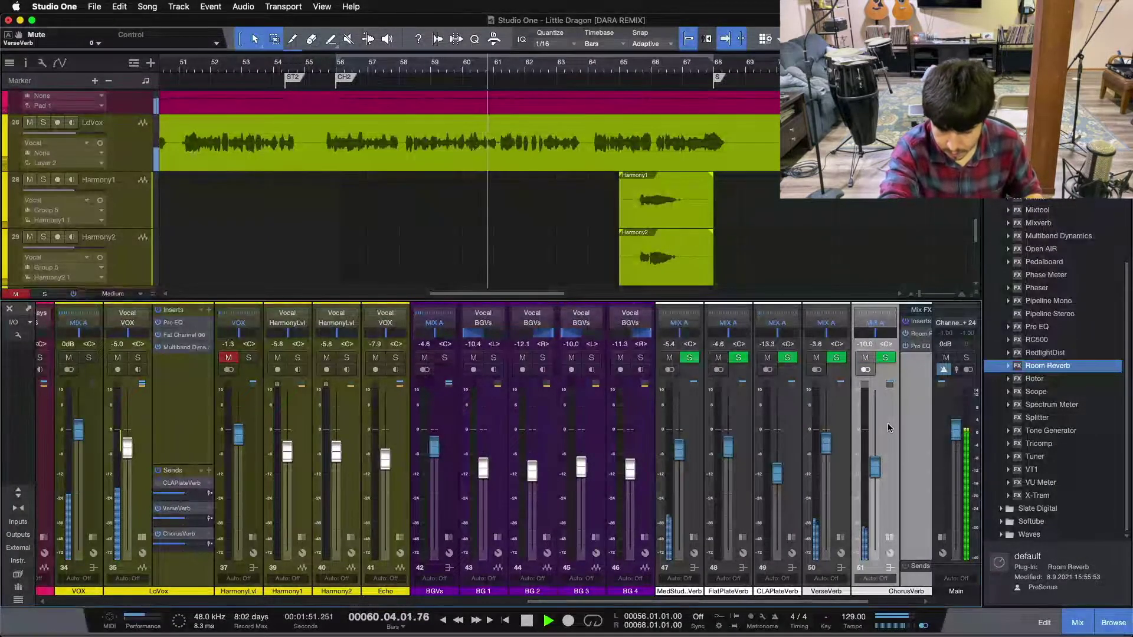
pyautogui.press('space')
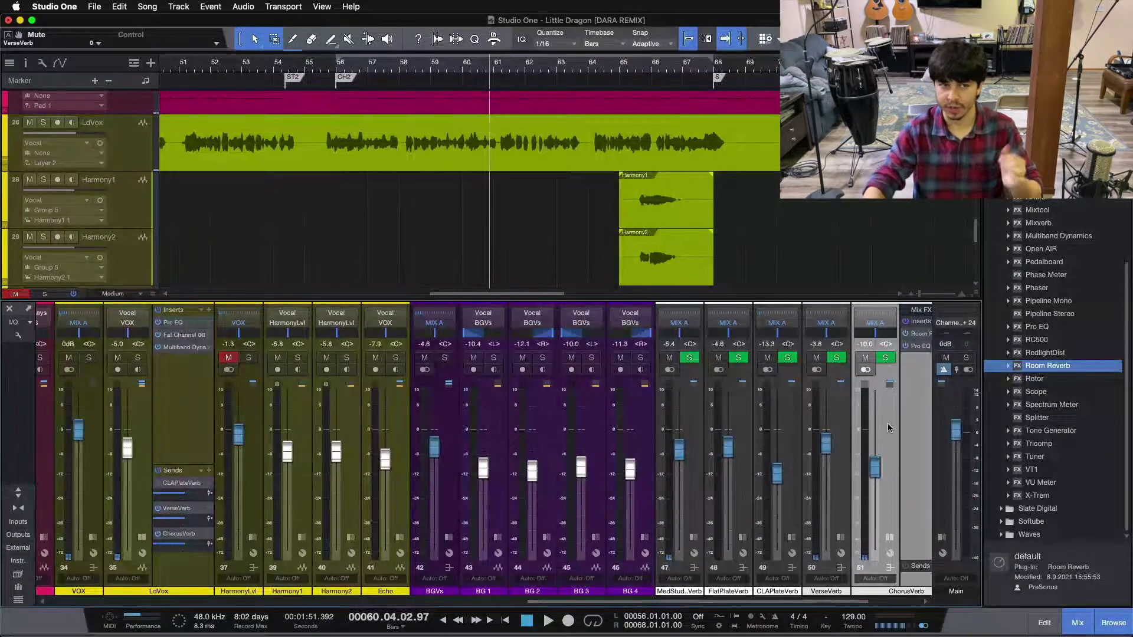
# Play the second verse from just before V2, muting and unmuting ChorusVerb to judge its effect on the verse vocal
pyautogui.click(180, 69)
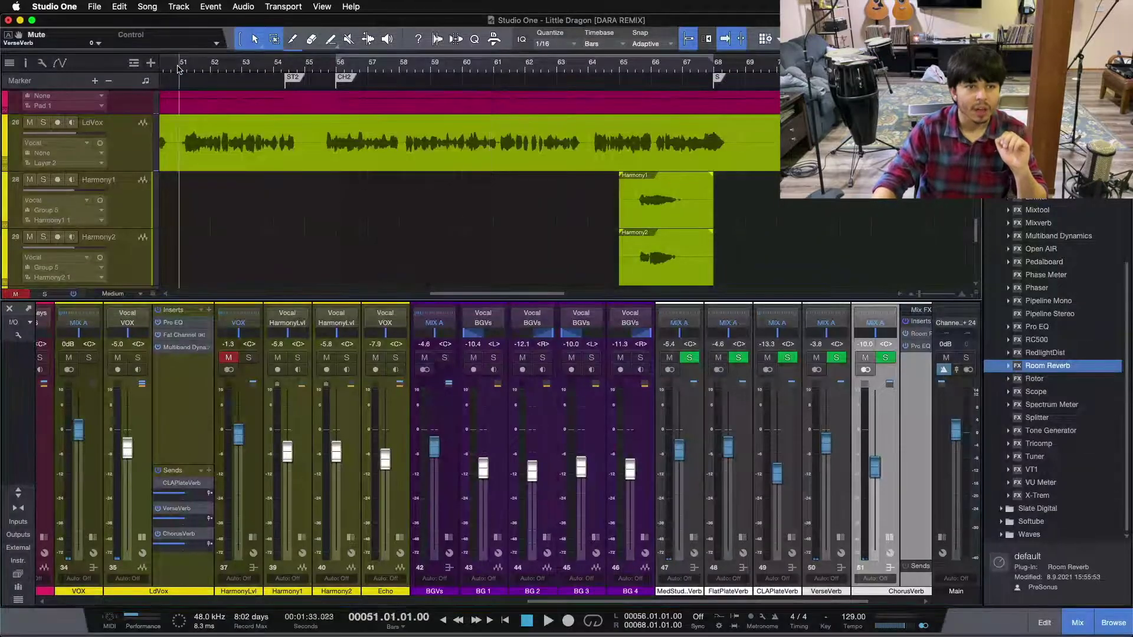
pyautogui.moveTo(360, 70); pyautogui.dragTo(434, 63)
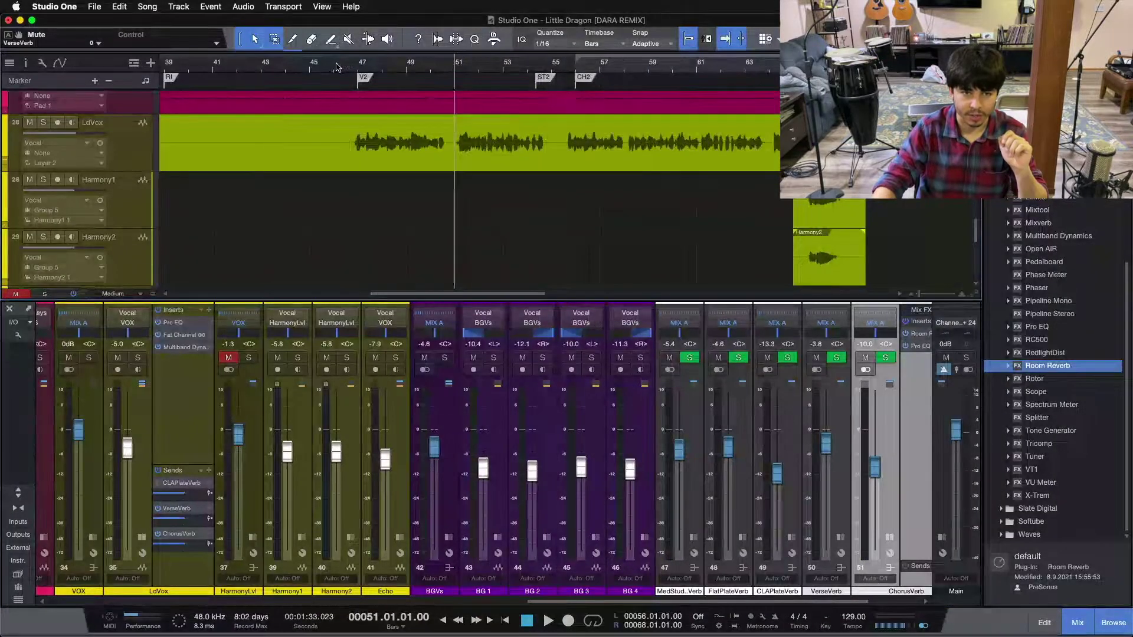
pyautogui.press('space')
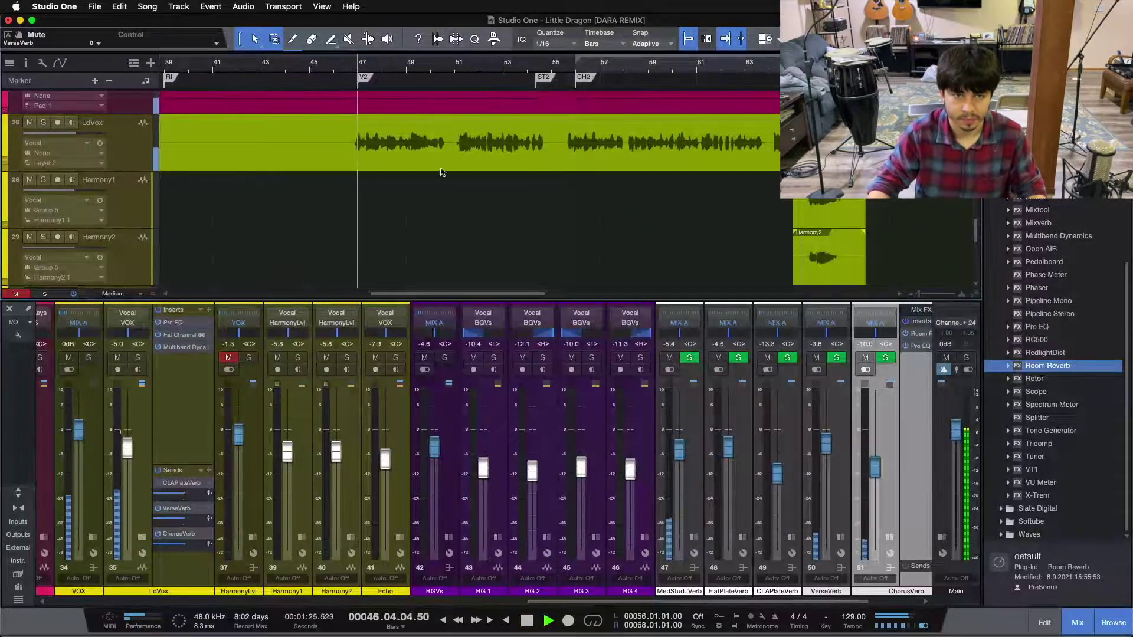
pyautogui.click(868, 358)
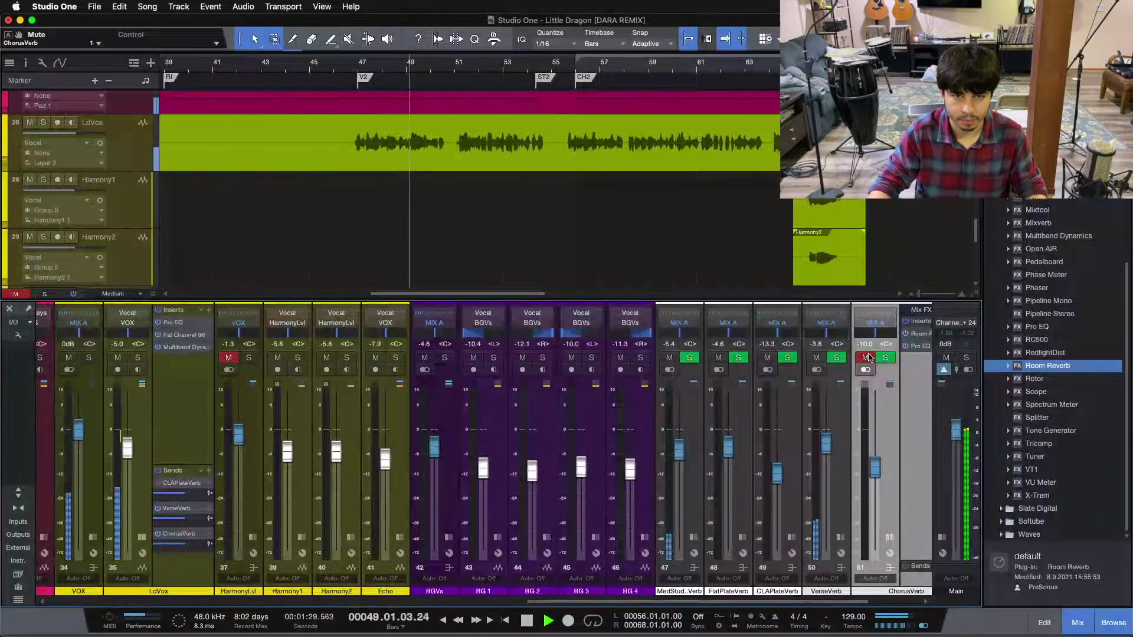
pyautogui.click(869, 357)
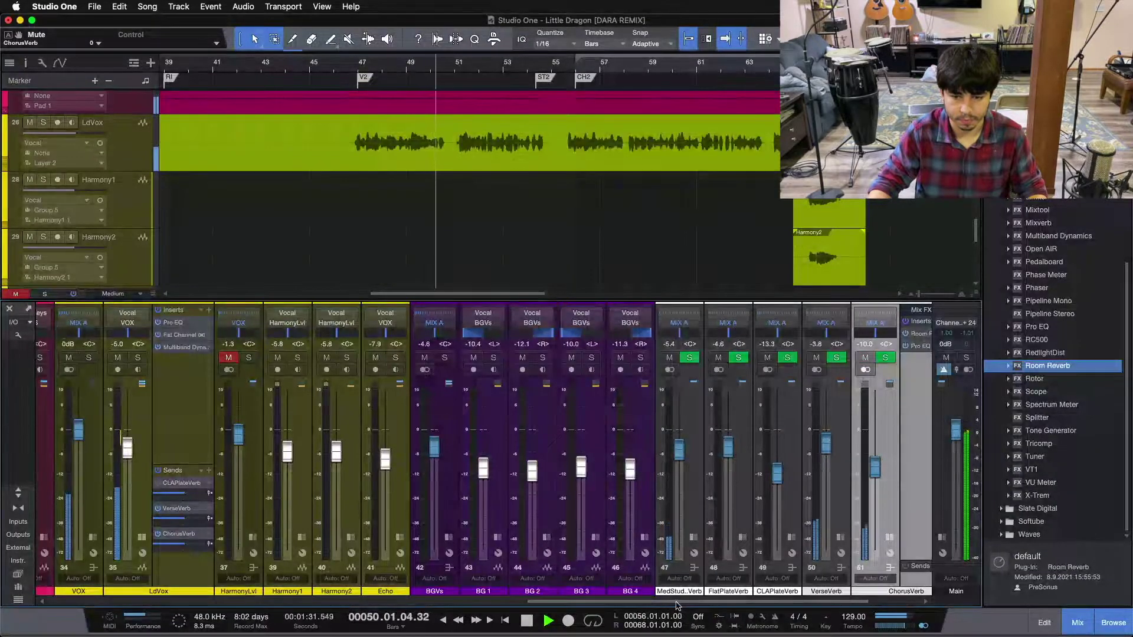
# Collapse ChorusVerb, play on into the chorus, raise VerseVerb to -3.3 dB and ChorusVerb to -9.6 dB, and stop playback
pyautogui.moveTo(677, 603); pyautogui.dragTo(698, 603)
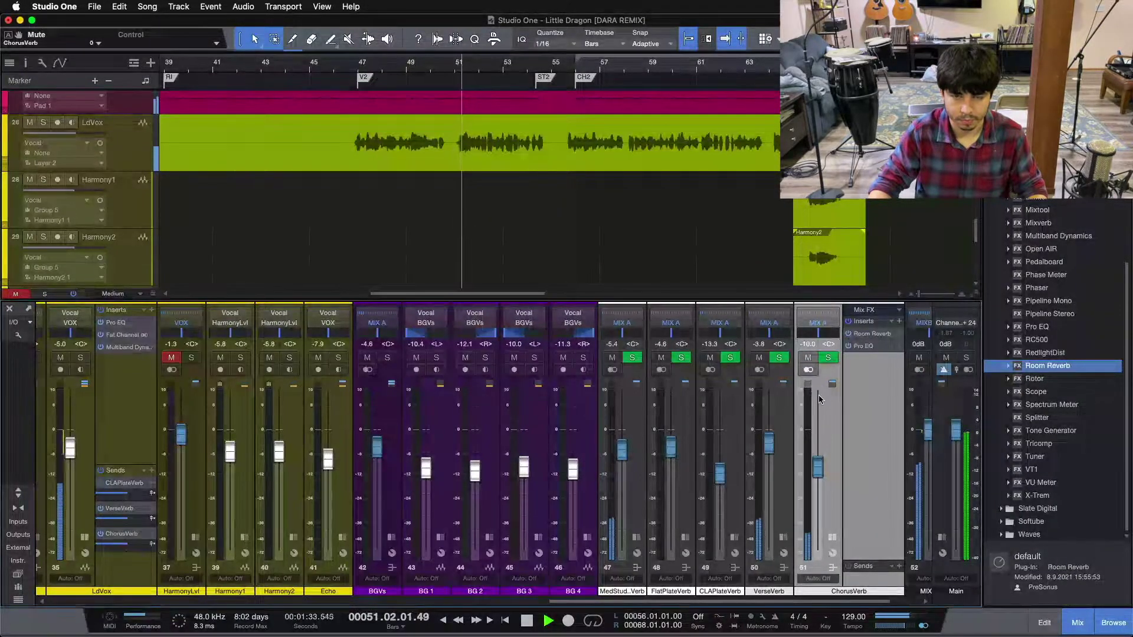
pyautogui.click(832, 567)
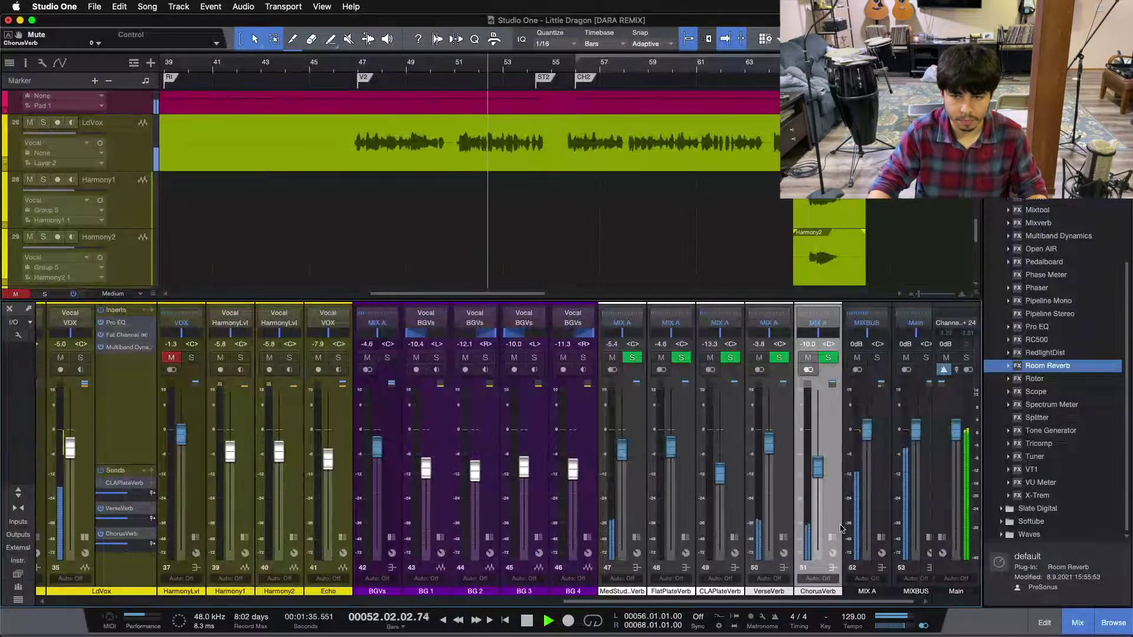
pyautogui.moveTo(651, 602); pyautogui.dragTo(651, 601)
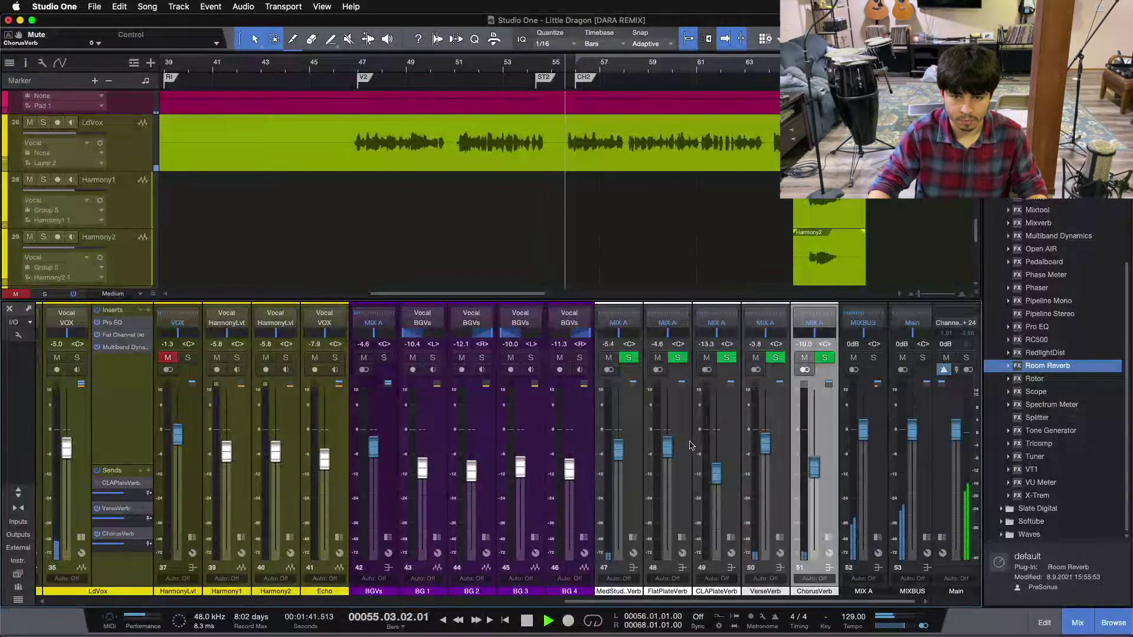
pyautogui.click(779, 431)
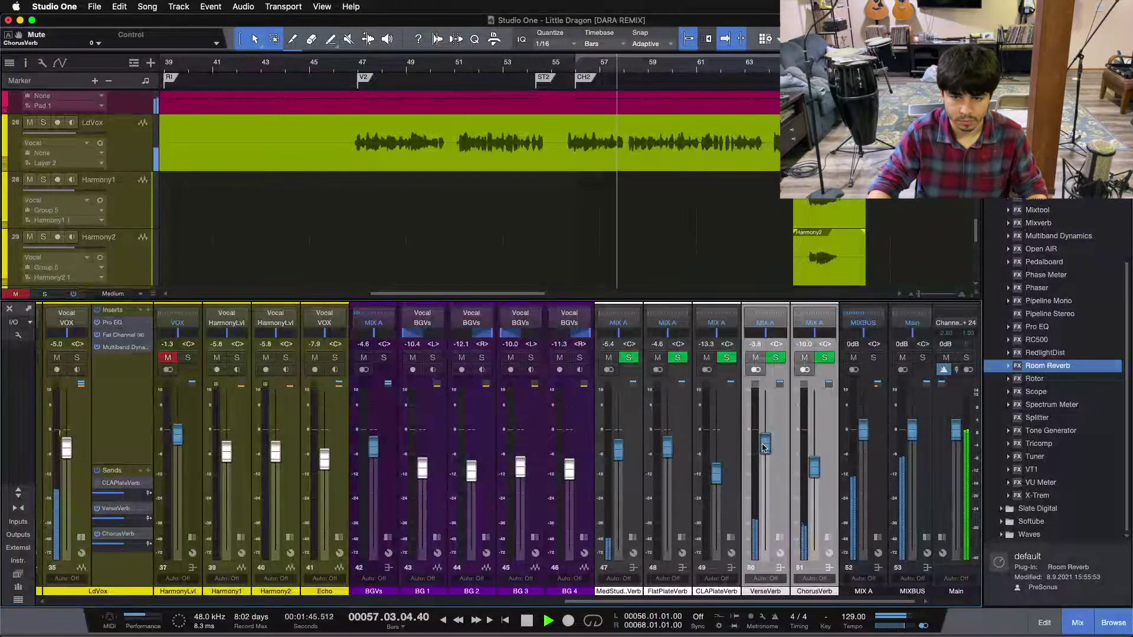
pyautogui.scroll(2, 785, 471)
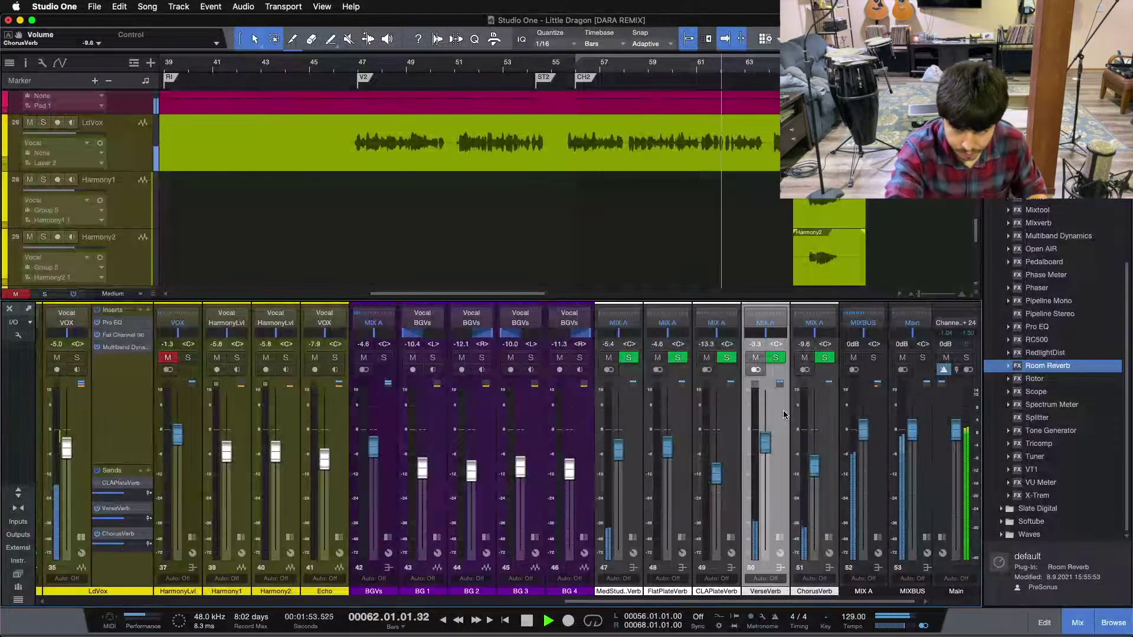
pyautogui.press('space')
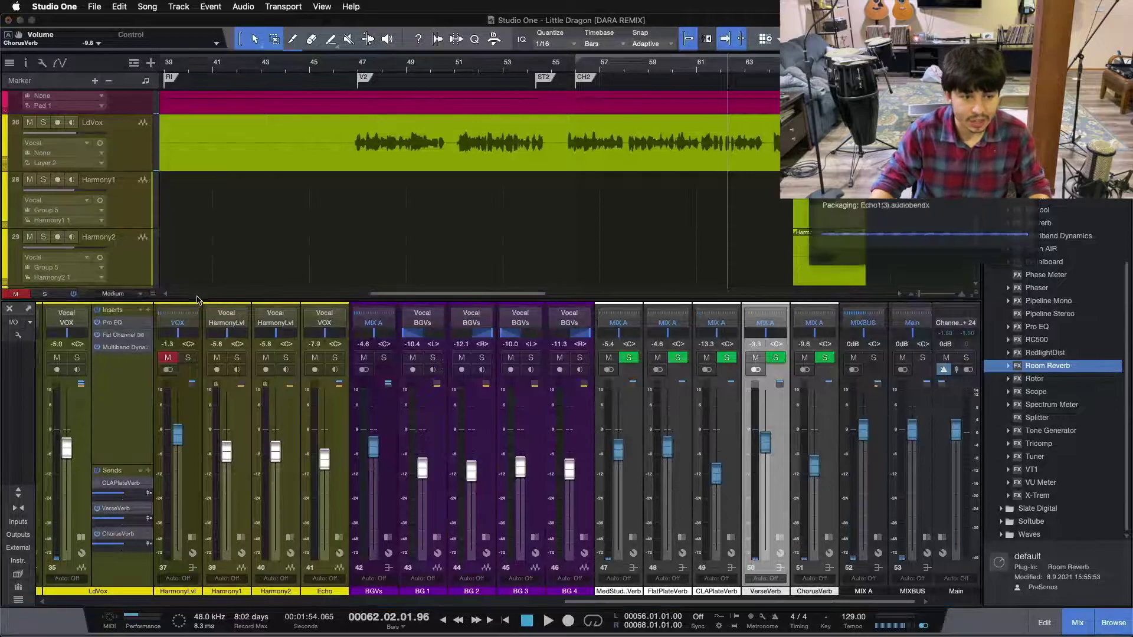
# Select the ChorusVerb channel and add an automation track for its volume to the arrangement
pyautogui.click(124, 411)
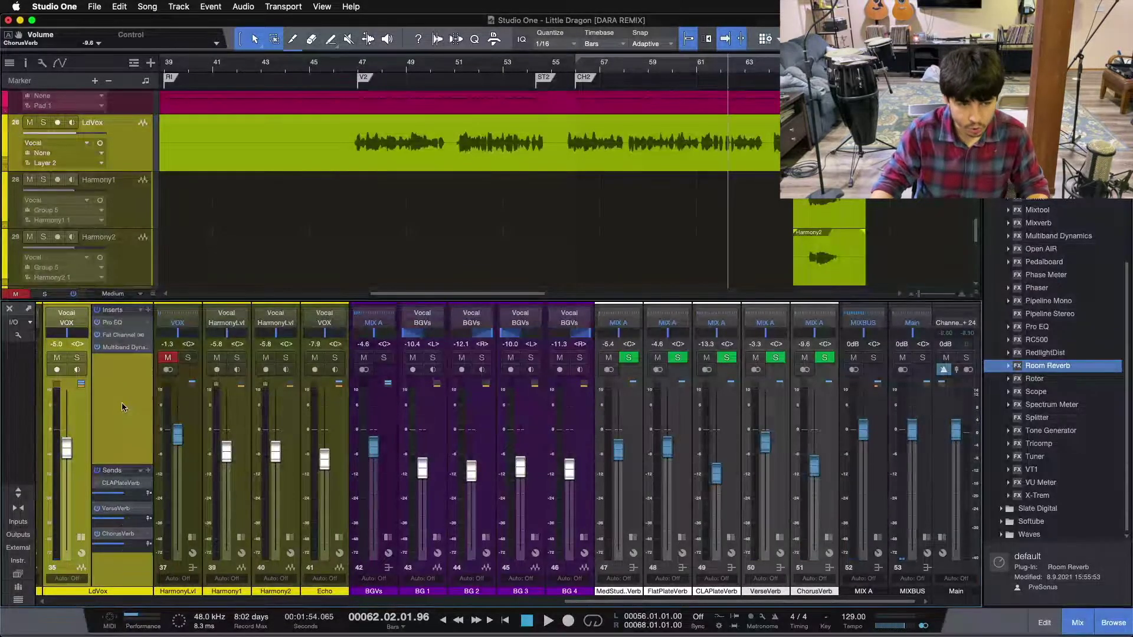
pyautogui.click(826, 513)
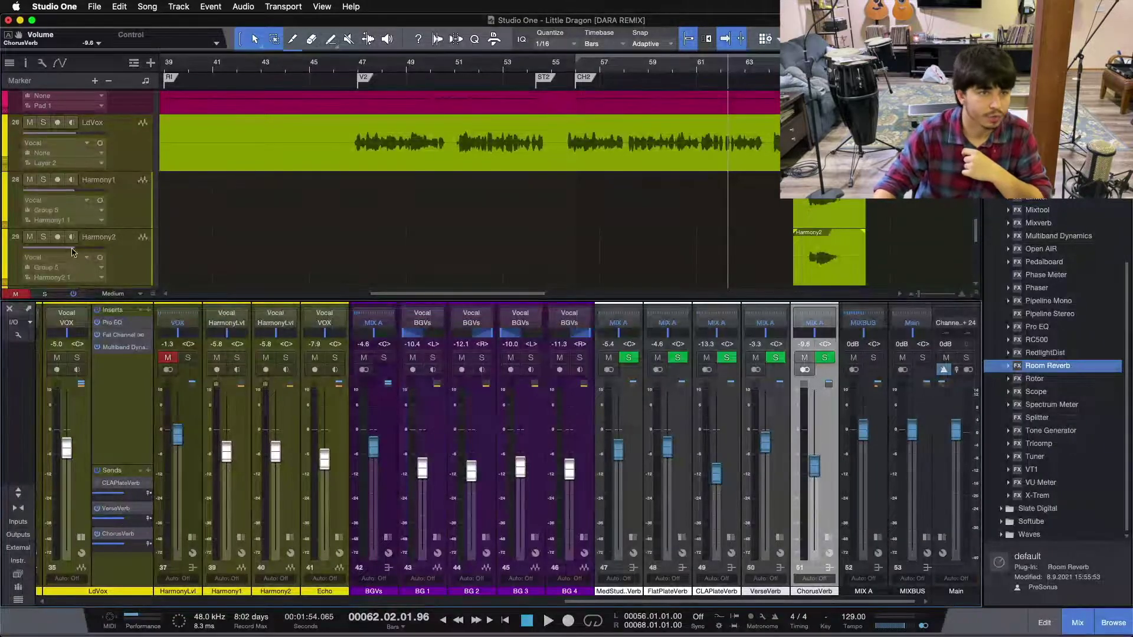
pyautogui.click(10, 37)
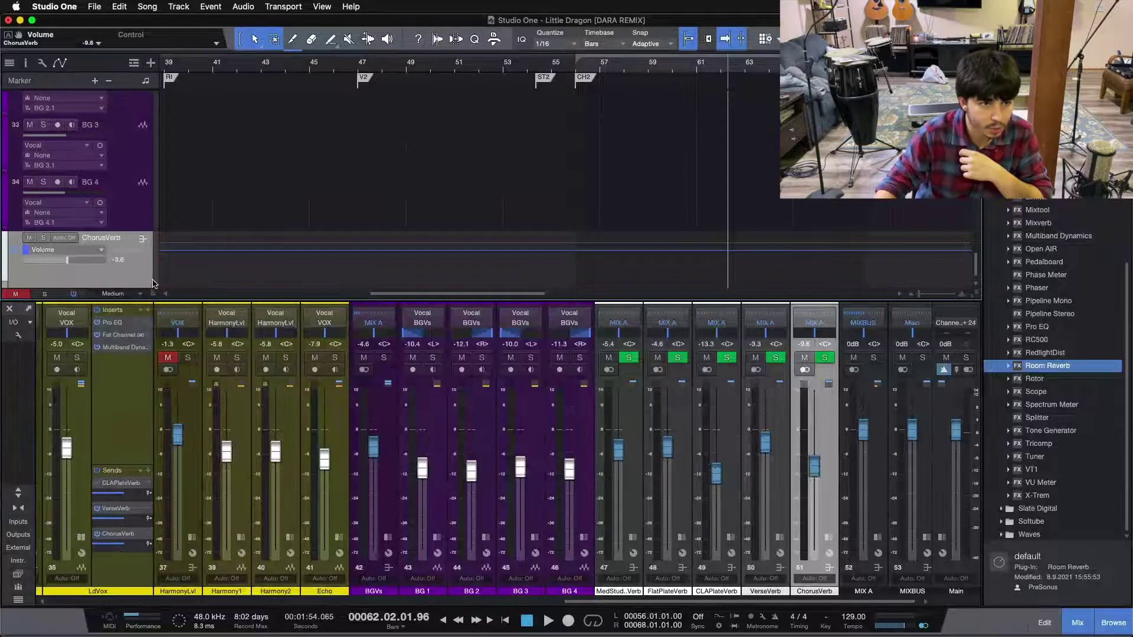
# Lower ChorusVerb's volume automation to -21.7 dB across the second verse, from bar 46 to just past bar 55
pyautogui.press('F3')
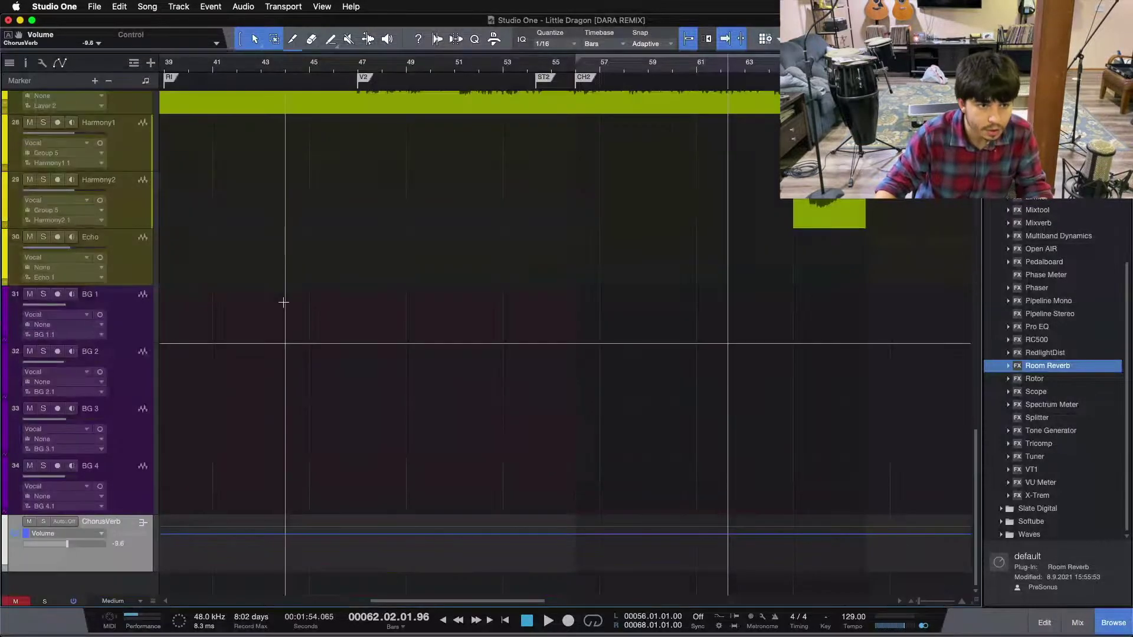
pyautogui.scroll(5, 284, 298)
pyautogui.scroll(-3, 304, 390)
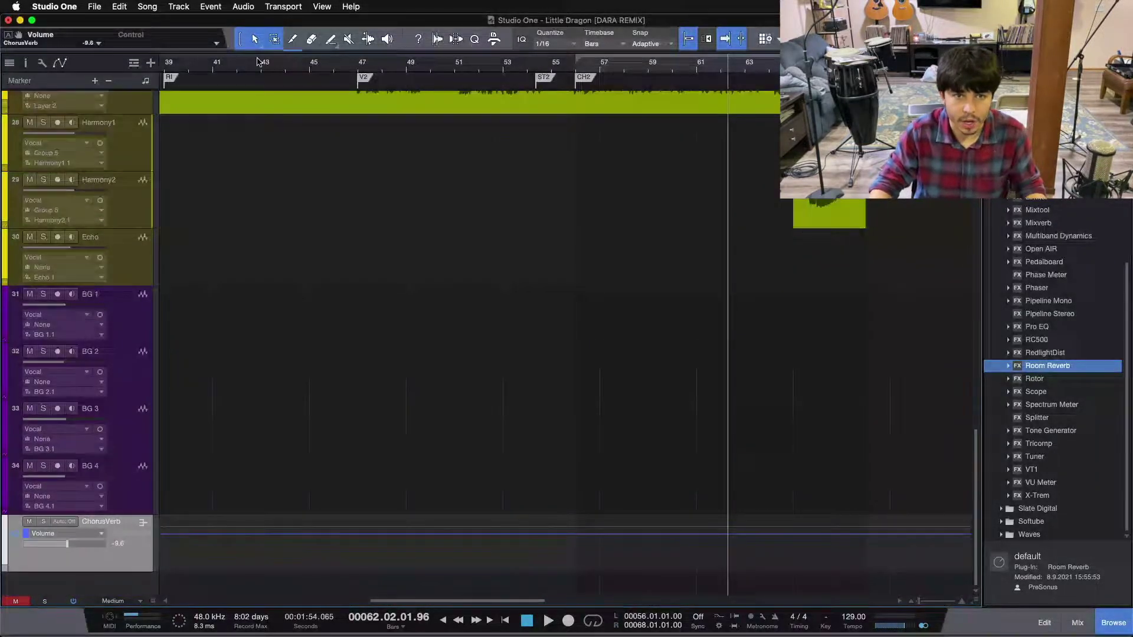
pyautogui.click(335, 63)
pyautogui.moveTo(506, 67); pyautogui.dragTo(729, 208)
pyautogui.scroll(1, 728, 208)
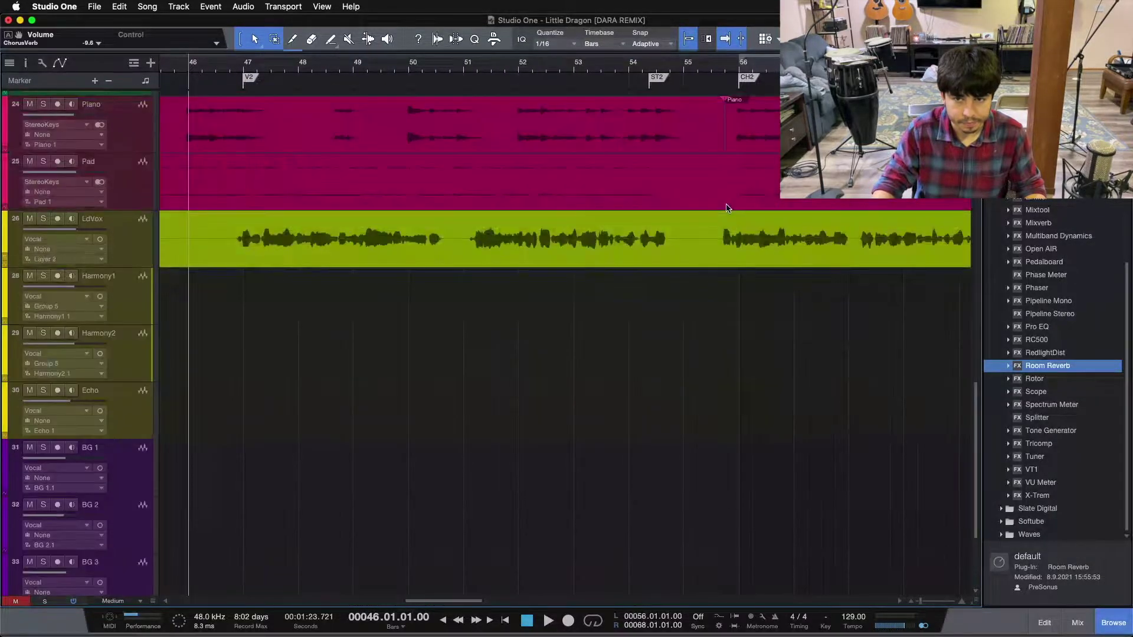
pyautogui.scroll(-1, 708, 200)
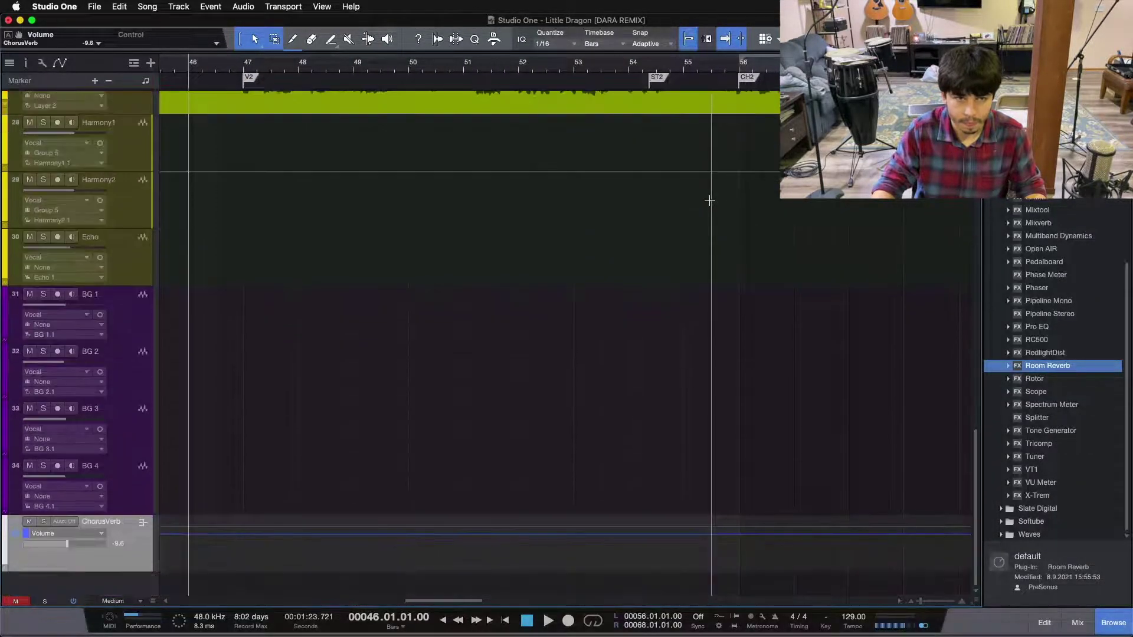
pyautogui.moveTo(711, 542); pyautogui.dragTo(188, 554)
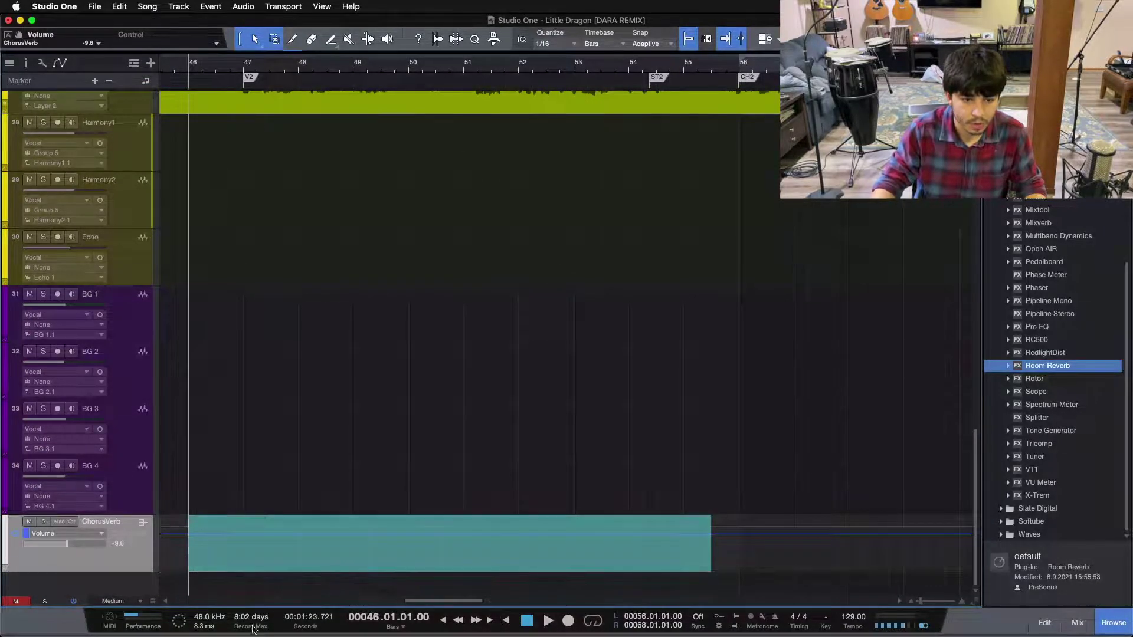
pyautogui.moveTo(343, 517); pyautogui.dragTo(339, 529)
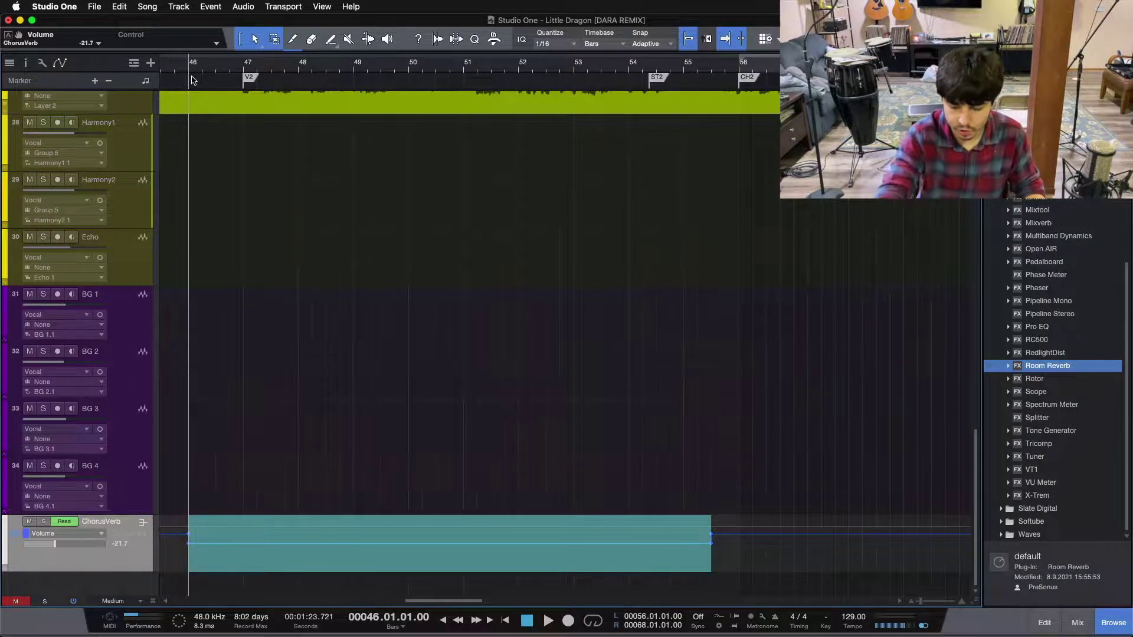
# Play the second verse from bar 46 into the second chorus, checking ChorusVerb's automation lane against its mixer fader
pyautogui.press('space')
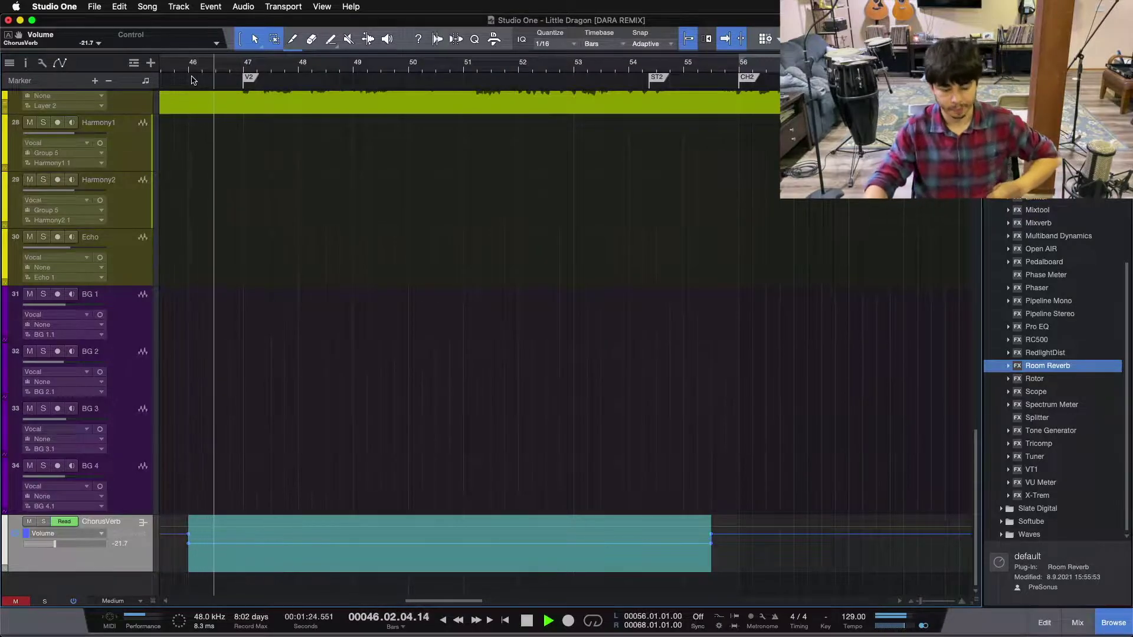
pyautogui.press('F3')
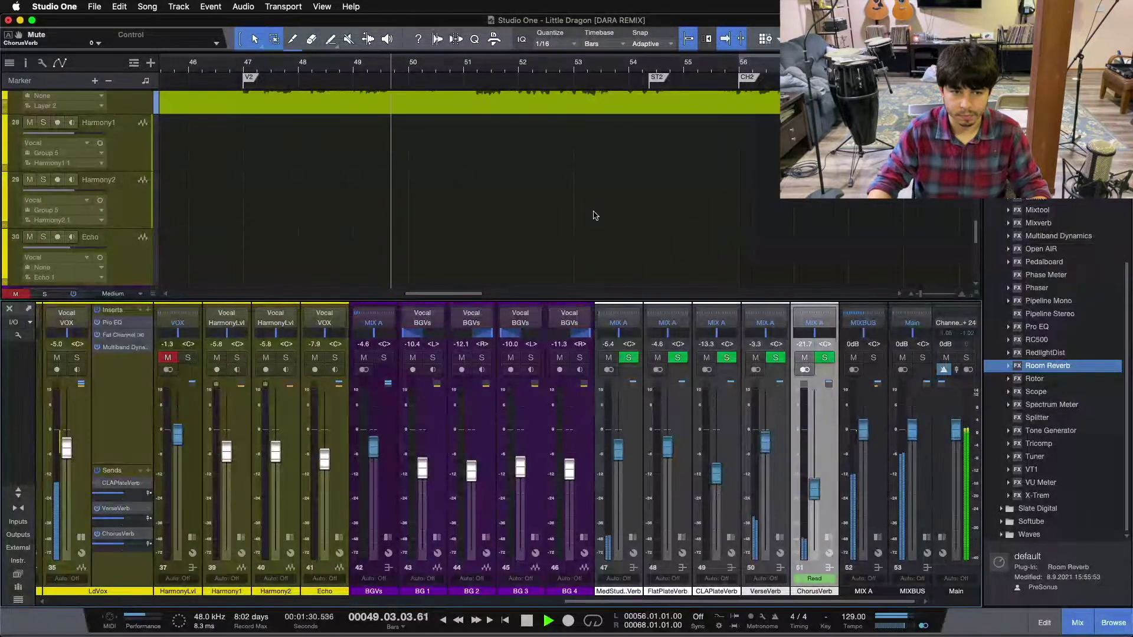
pyautogui.press('F3')
pyautogui.scroll(-3, 449, 65)
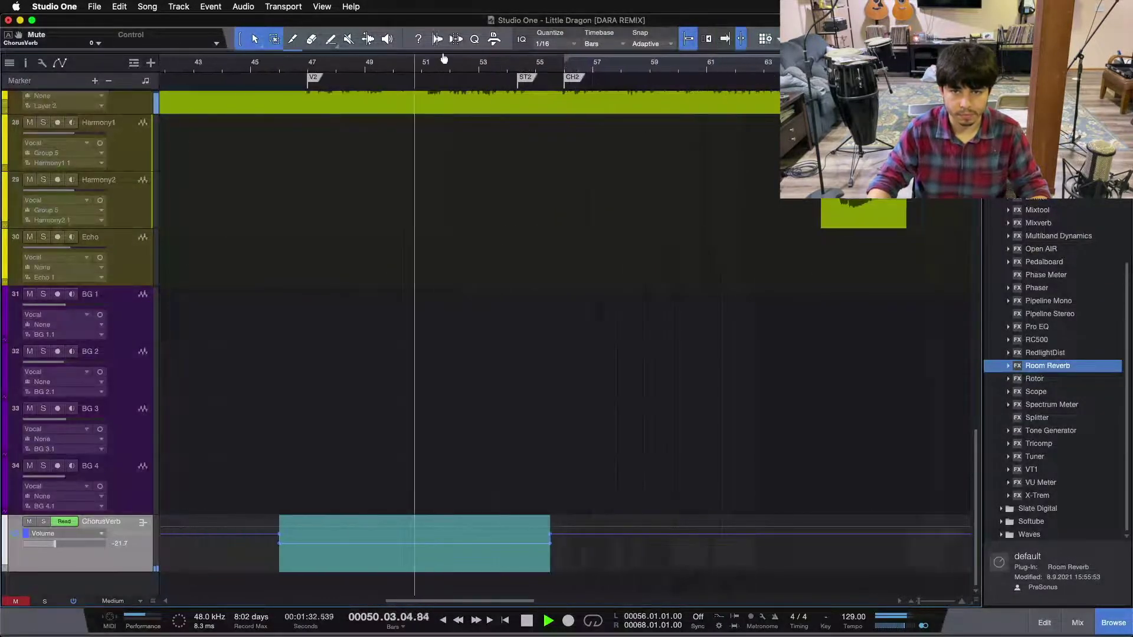
pyautogui.scroll(2, 449, 65)
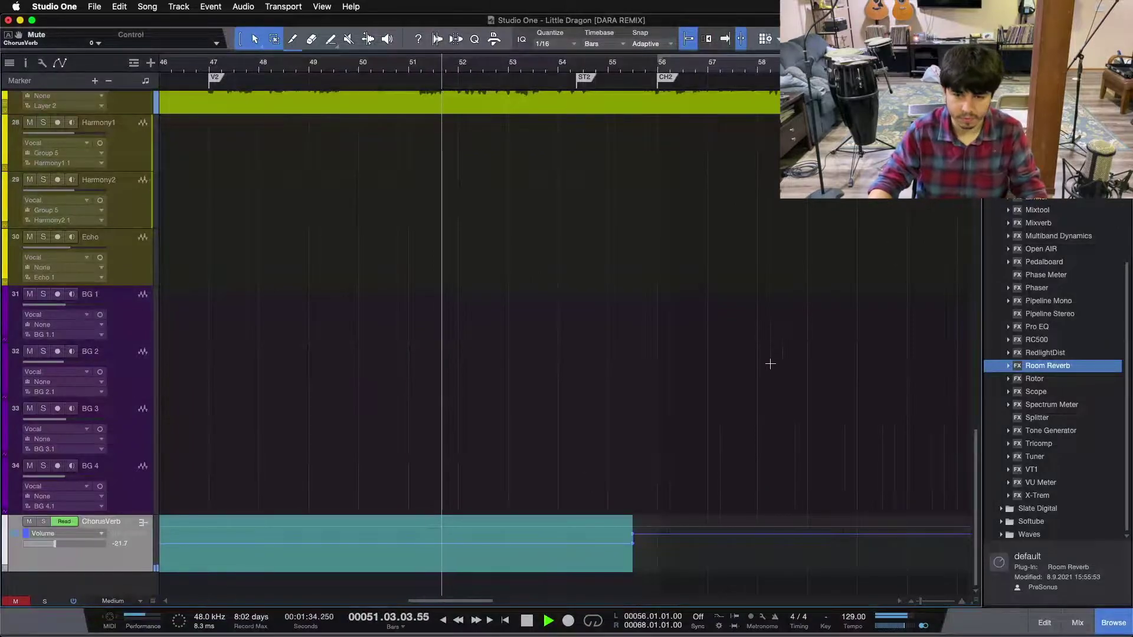
pyautogui.press('F3')
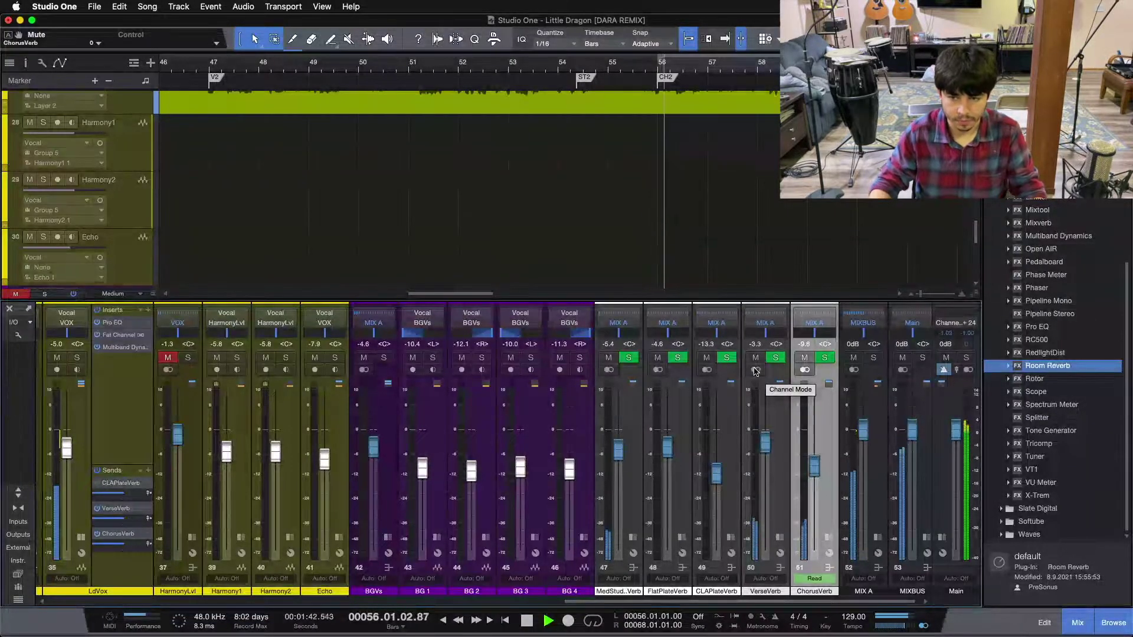
# Expand and collapse ChorusVerb's inserts while the second chorus plays, view the automation around it, and stop playback
pyautogui.click(828, 537)
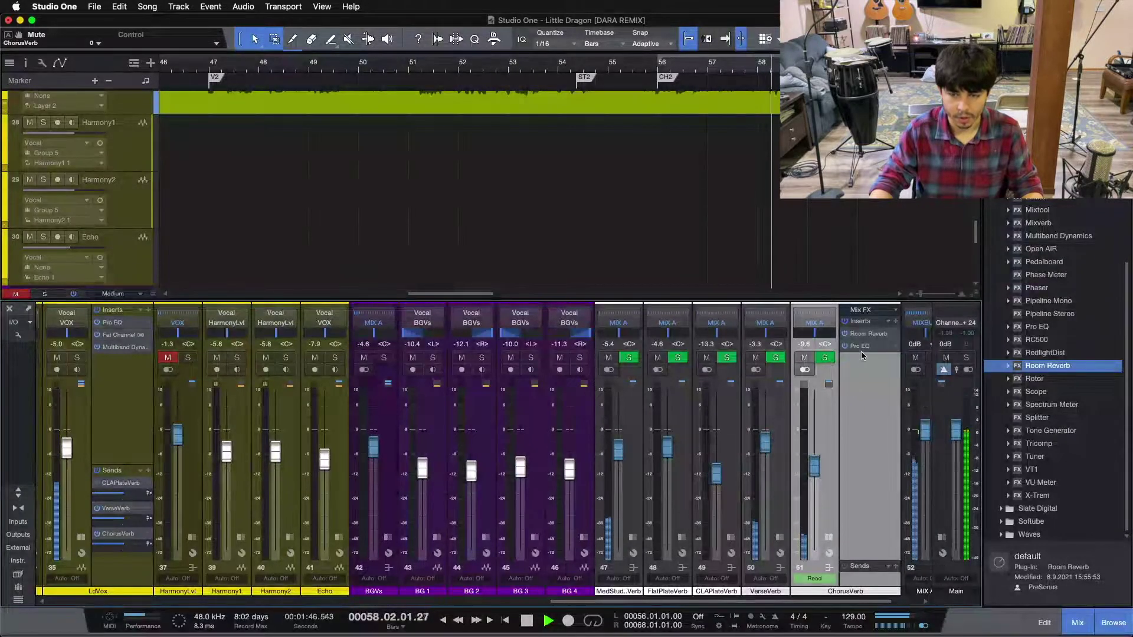
pyautogui.click(828, 537)
pyautogui.press('F3')
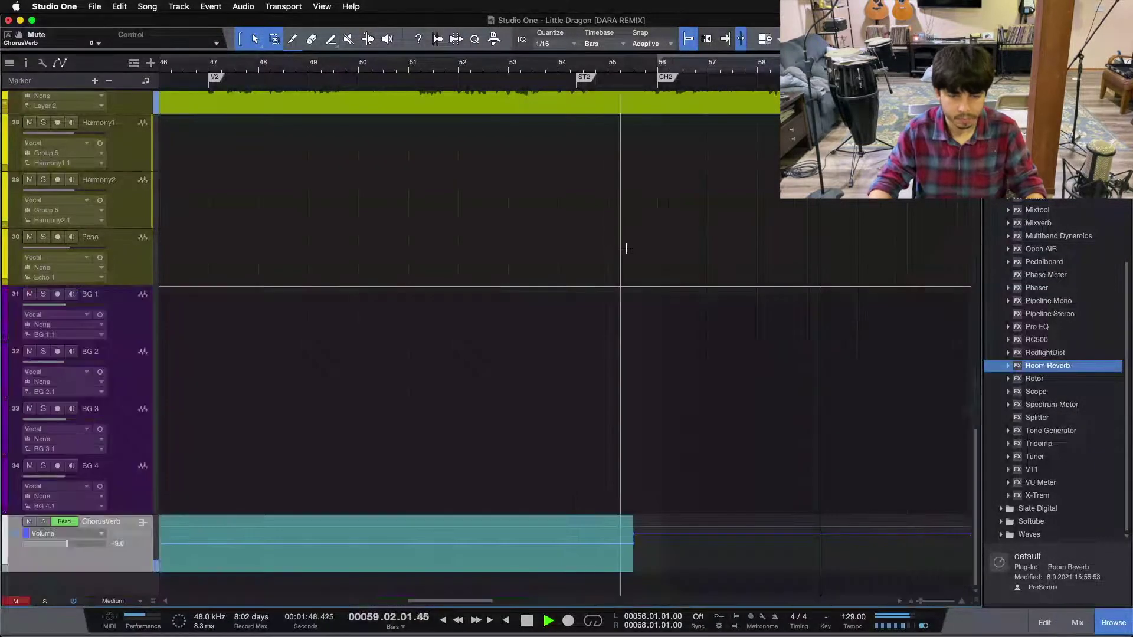
pyautogui.moveTo(588, 70)
pyautogui.mouseDown()
pyautogui.moveTo(615, 65)
pyautogui.moveTo(589, 78)
pyautogui.moveTo(589, 55)
pyautogui.mouseUp()
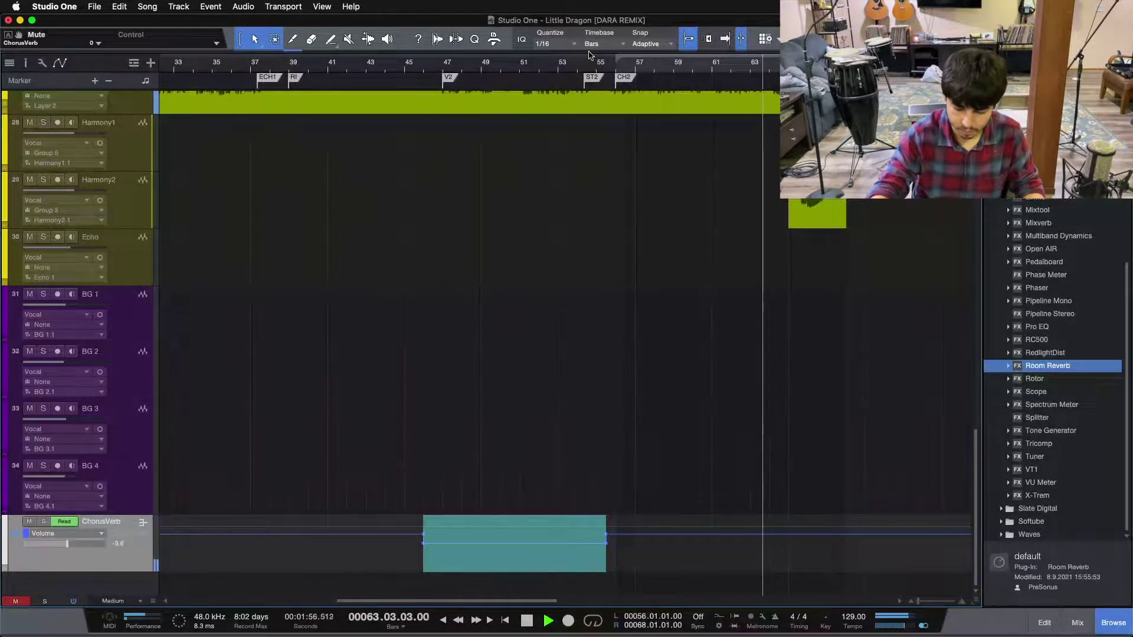
pyautogui.press('space')
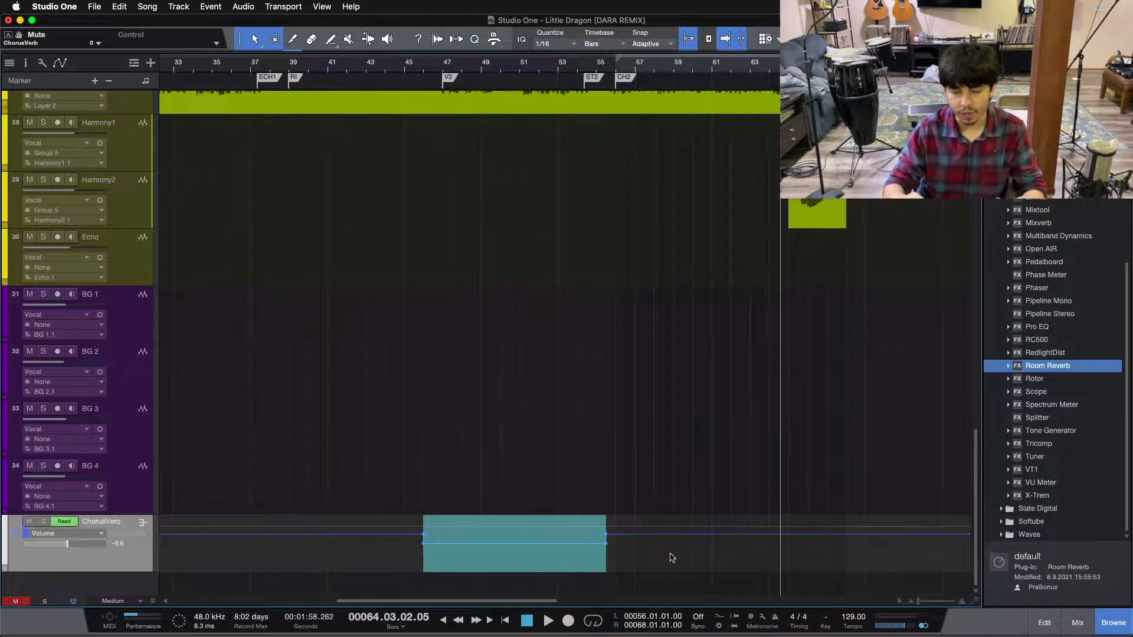
# Show the mixer with ChorusVerb's automation lane and compare its fader level at the second chorus and within the second verse
pyautogui.press('F3')
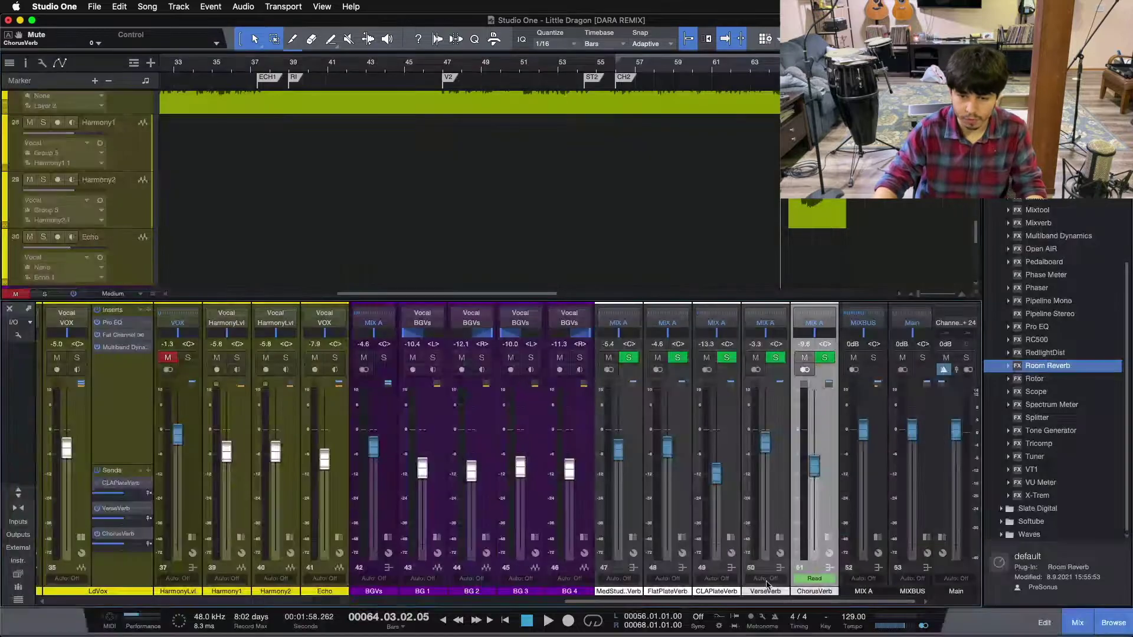
pyautogui.click(776, 517)
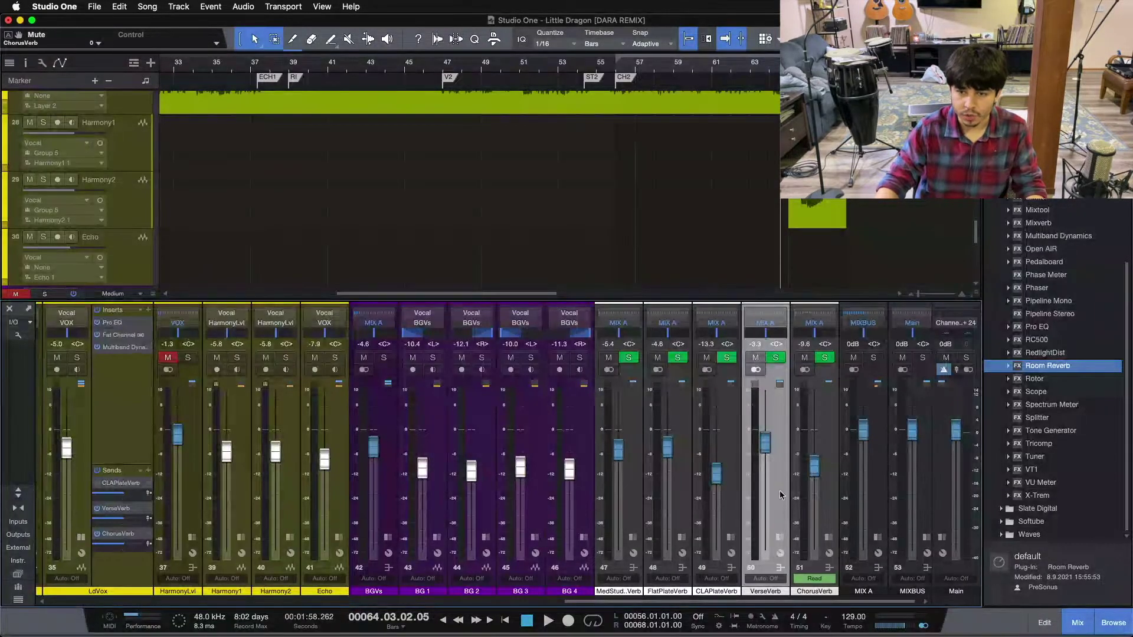
pyautogui.scroll(-6, 590, 213)
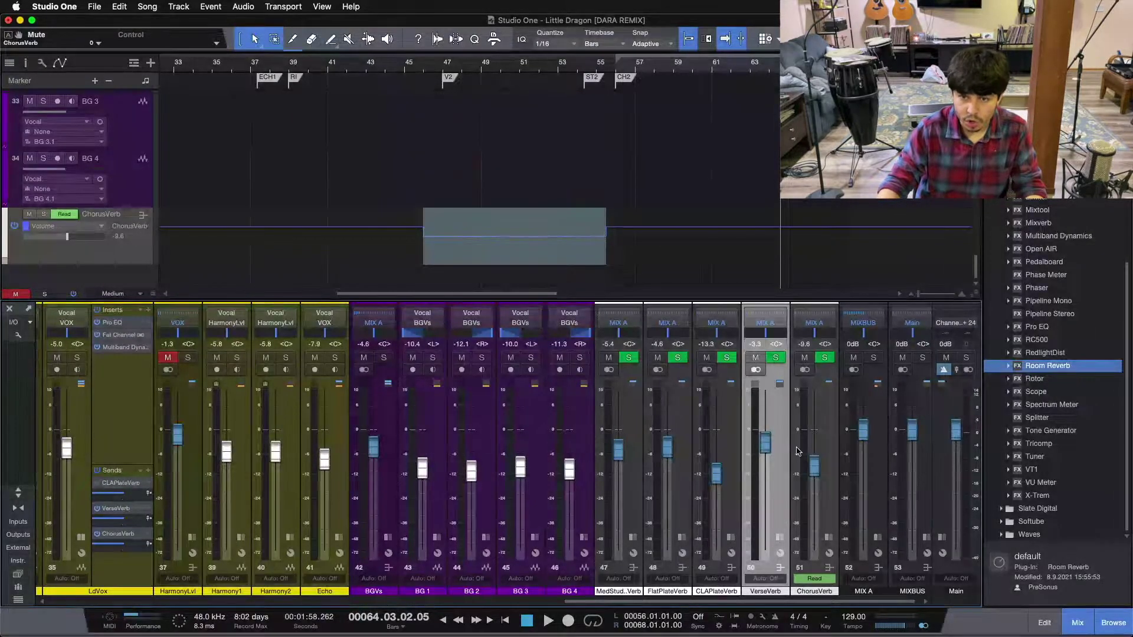
pyautogui.click(837, 433)
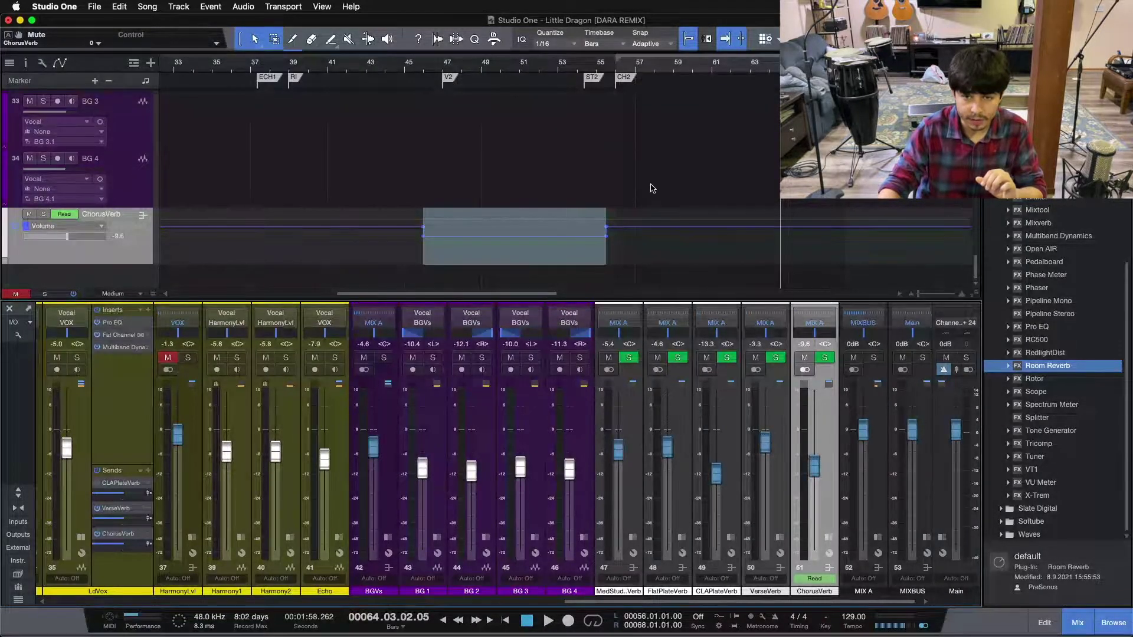
pyautogui.click(617, 59)
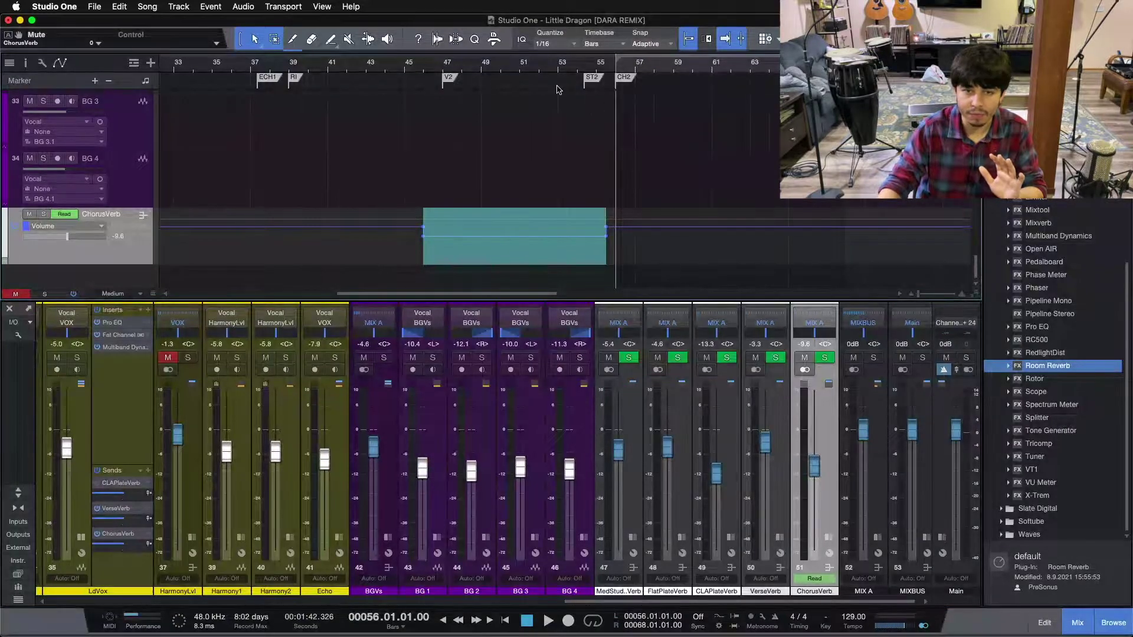
pyautogui.click(505, 72)
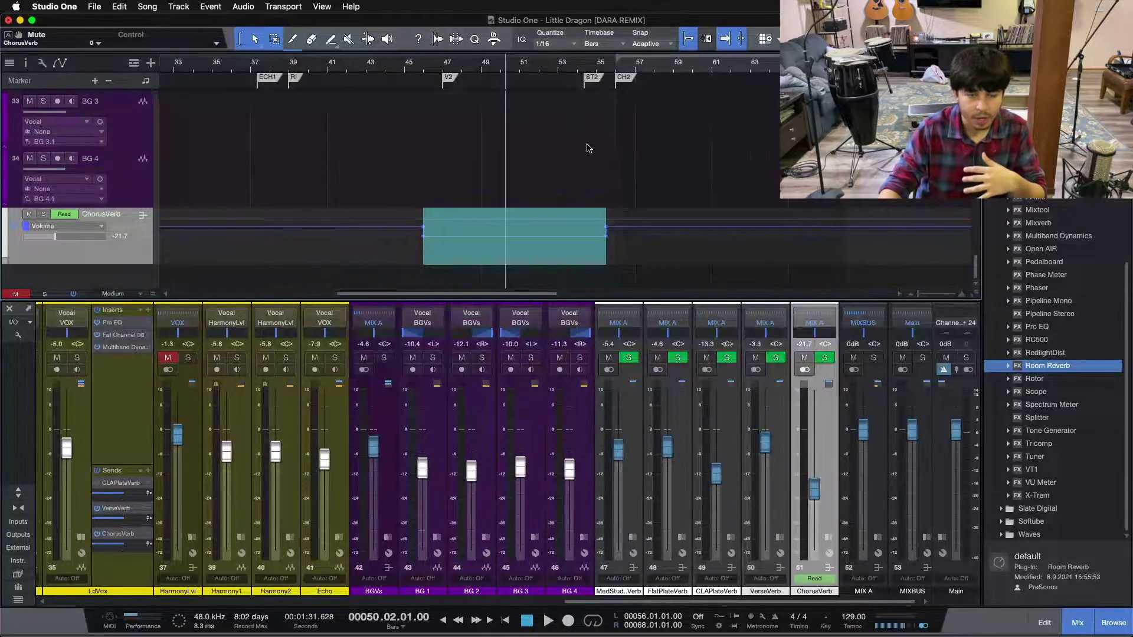
pyautogui.click(446, 66)
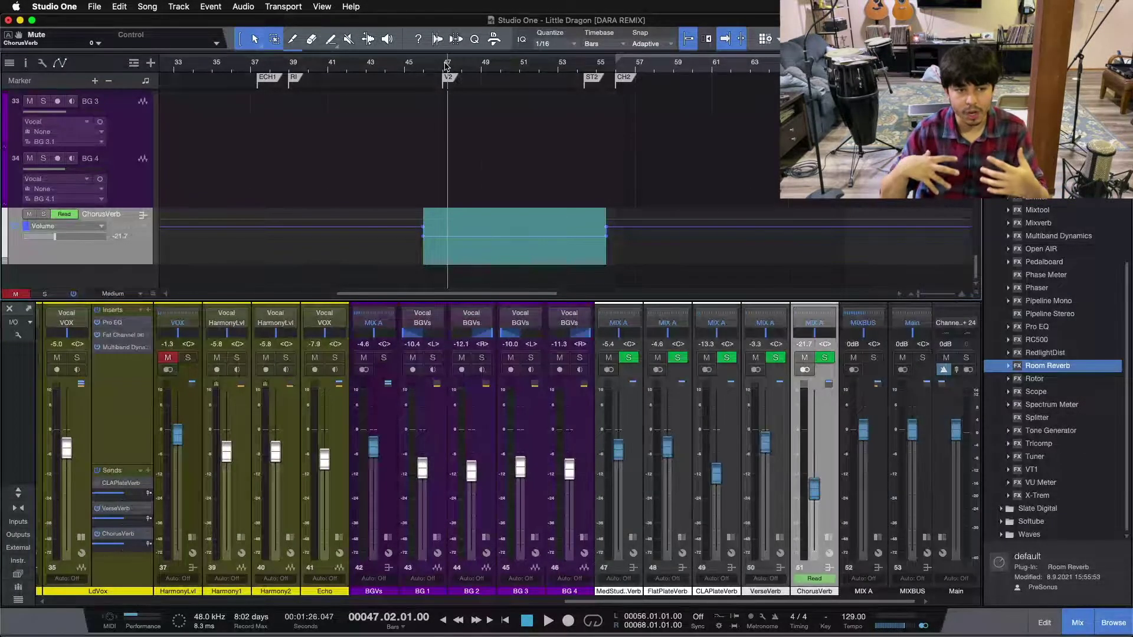
# Reshape ChorusVerb's volume automation into a gradual ramp from -21.7 dB at the ST2 marker to -9.6 dB at CH2
pyautogui.press('z')
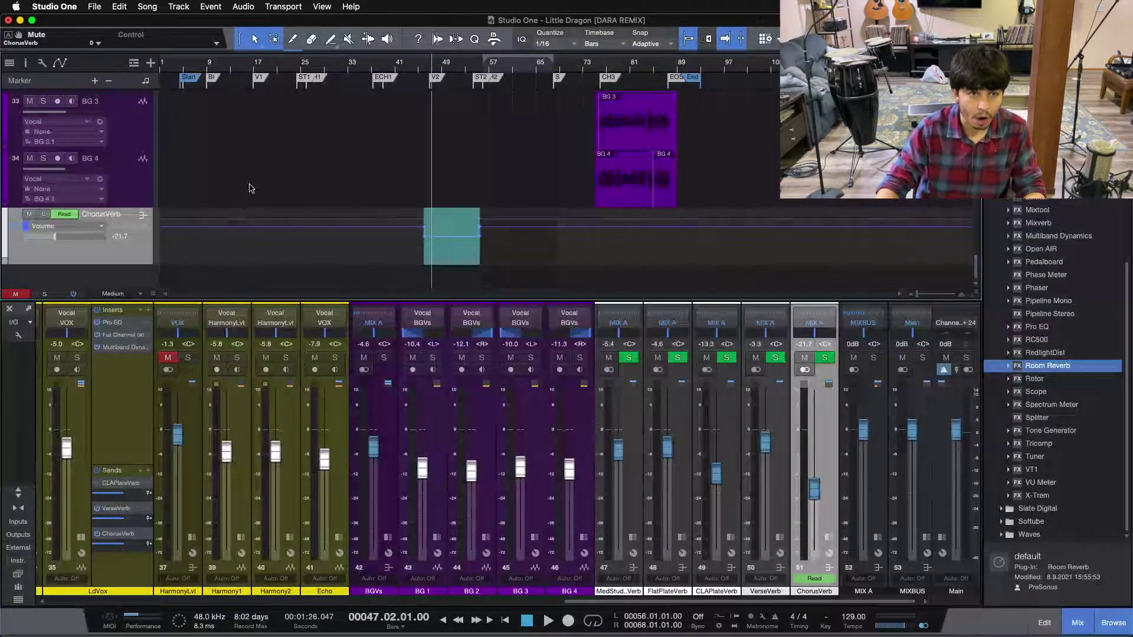
pyautogui.moveTo(253, 69); pyautogui.dragTo(256, 101)
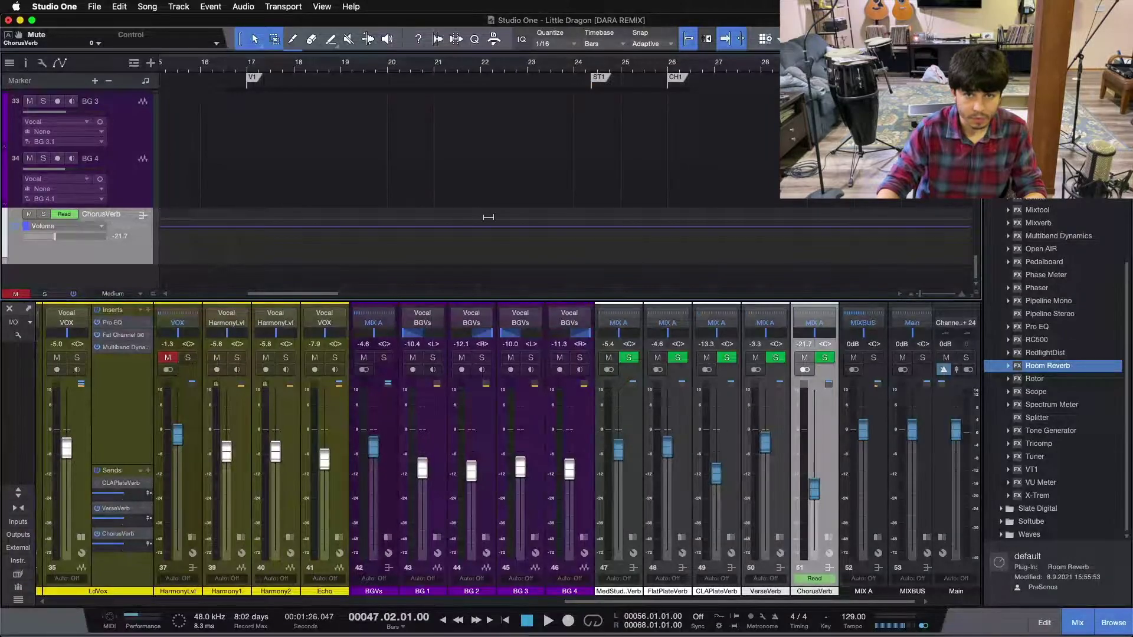
pyautogui.moveTo(578, 64); pyautogui.dragTo(429, 84)
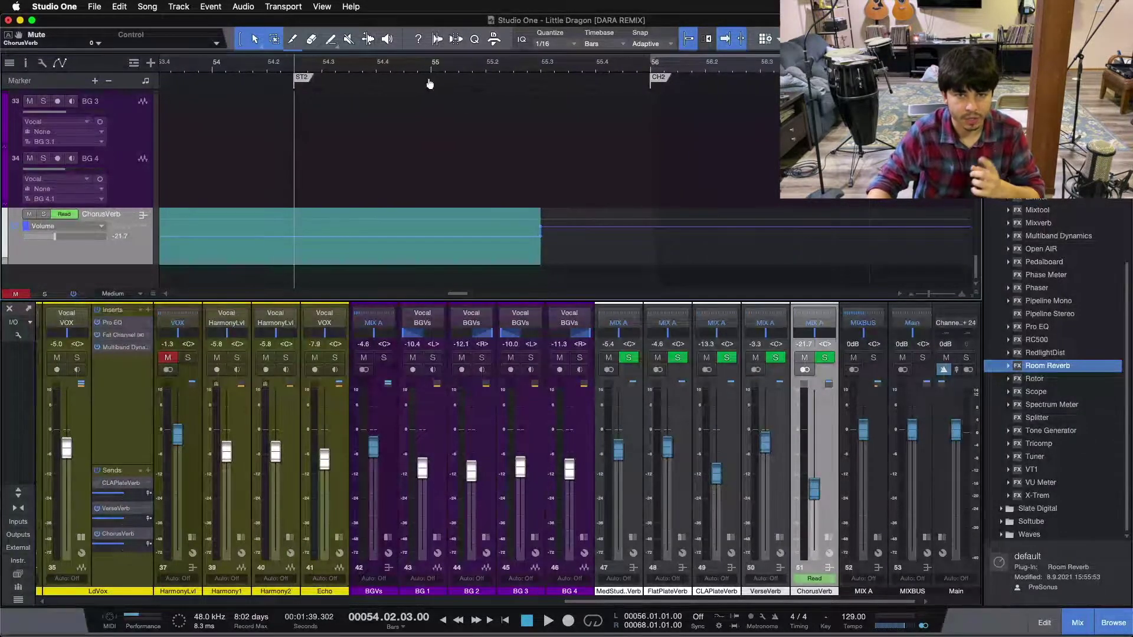
pyautogui.click(650, 228)
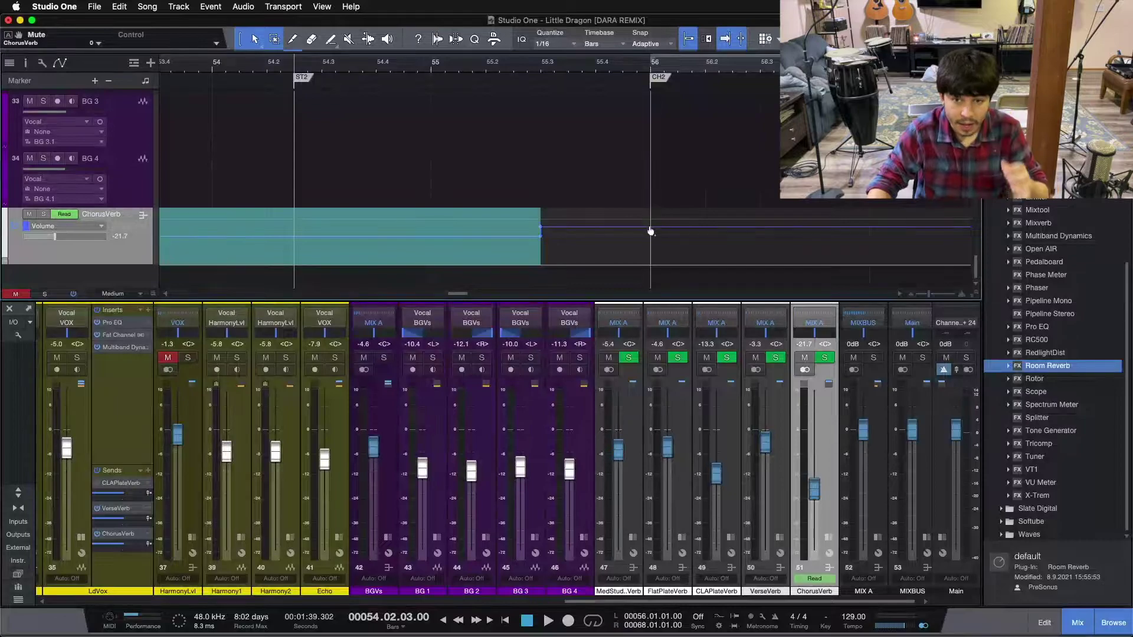
pyautogui.click(294, 236)
pyautogui.click(539, 242)
pyautogui.moveTo(541, 242); pyautogui.dragTo(475, 254)
pyautogui.moveTo(411, 75); pyautogui.dragTo(419, 67)
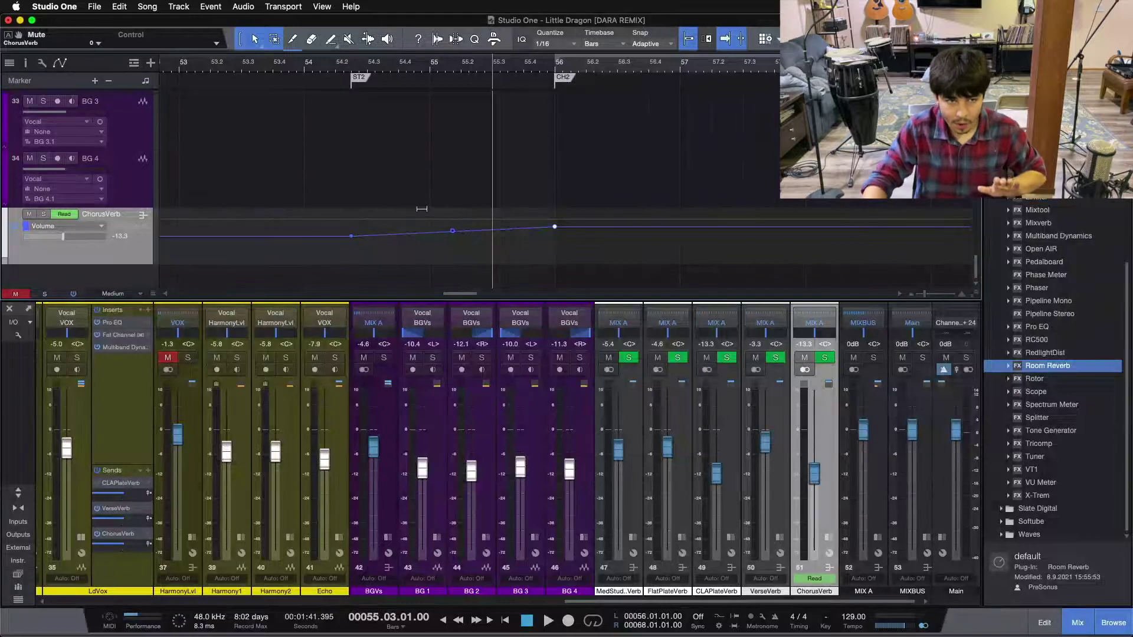
# Listen to the ramped reverb transition by playing from bar 46 through ST2 into the second chorus, and stop playback
pyautogui.moveTo(421, 65); pyautogui.dragTo(542, 35)
pyautogui.click(369, 64)
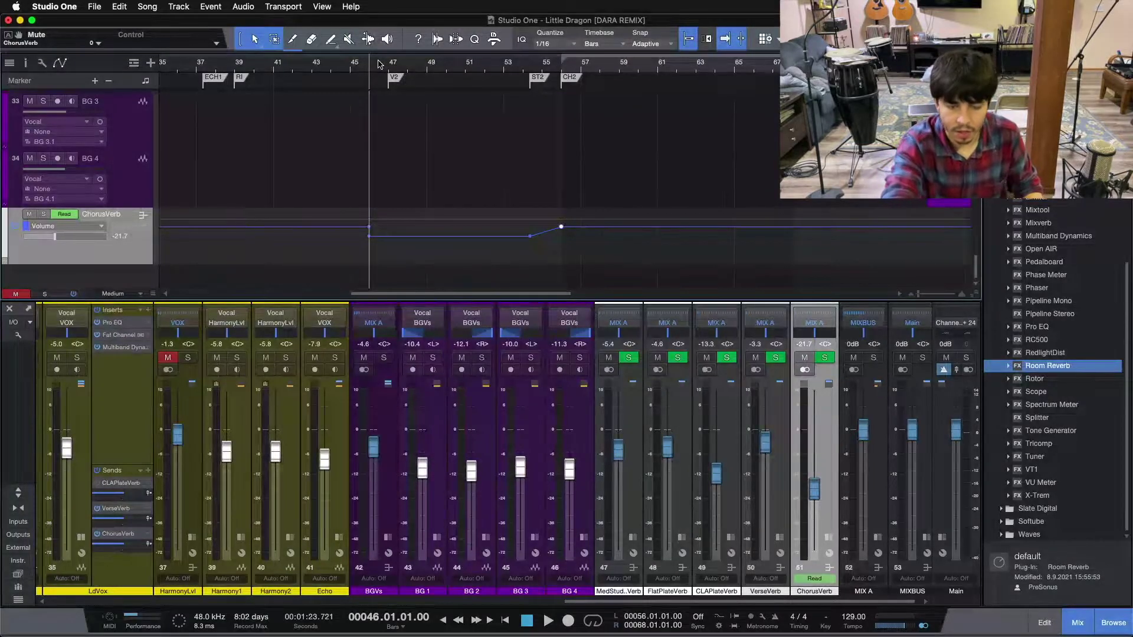
pyautogui.press('space')
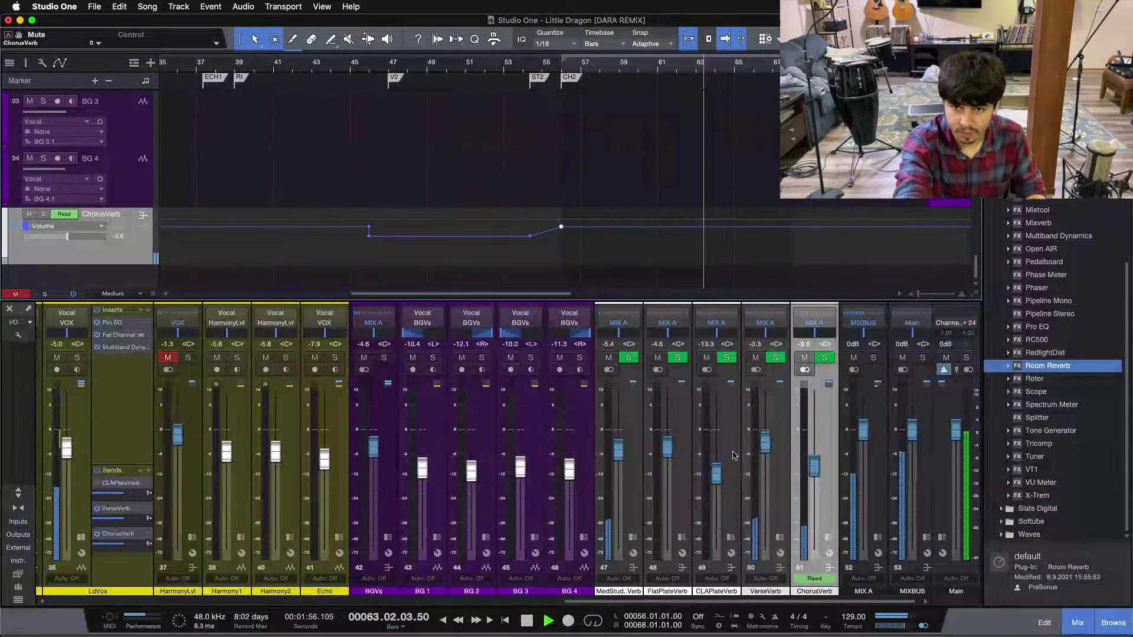
pyautogui.press('space')
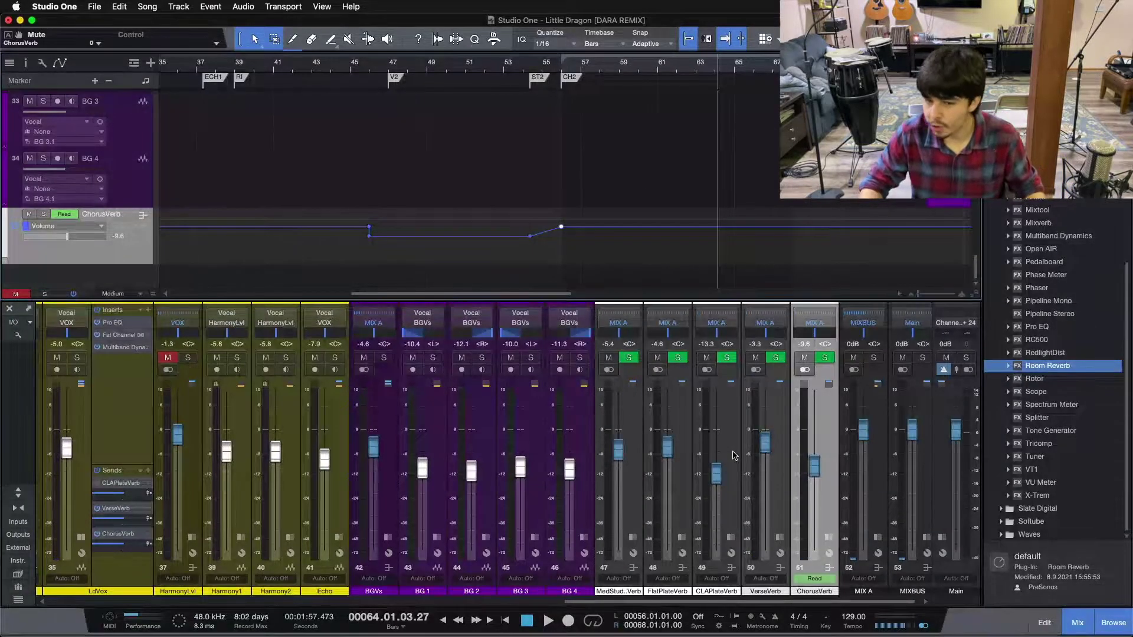
# Expand the ChorusVerb and VerseVerb channels and open VerseVerb's Room Reverb settings, moving the plug-in window clear of the reverb channels
pyautogui.click(733, 455)
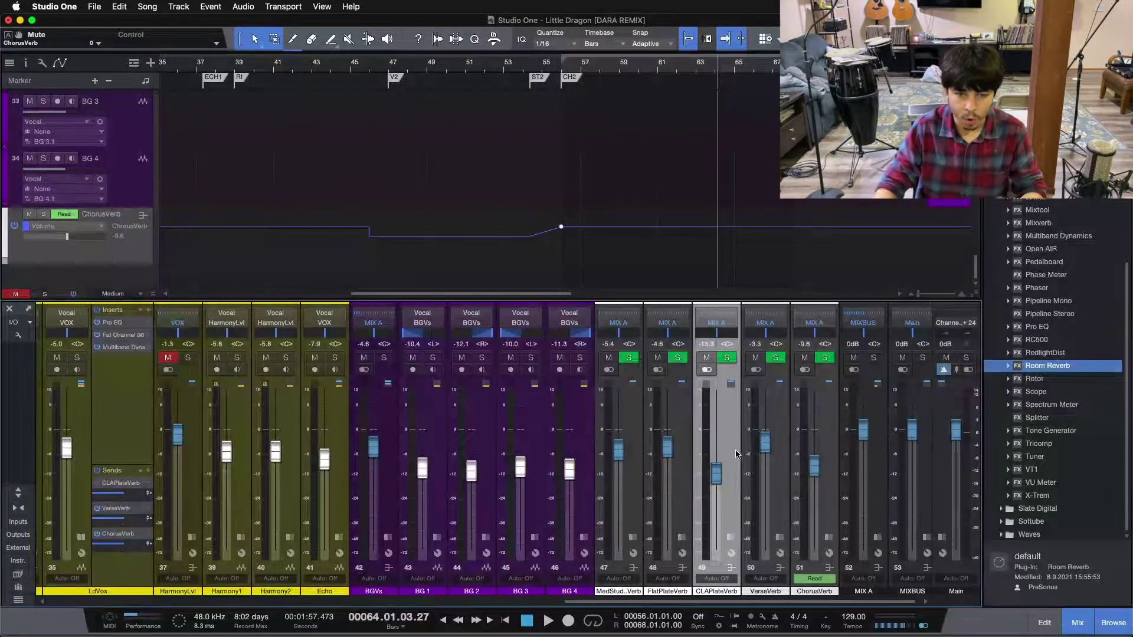
pyautogui.click(776, 503)
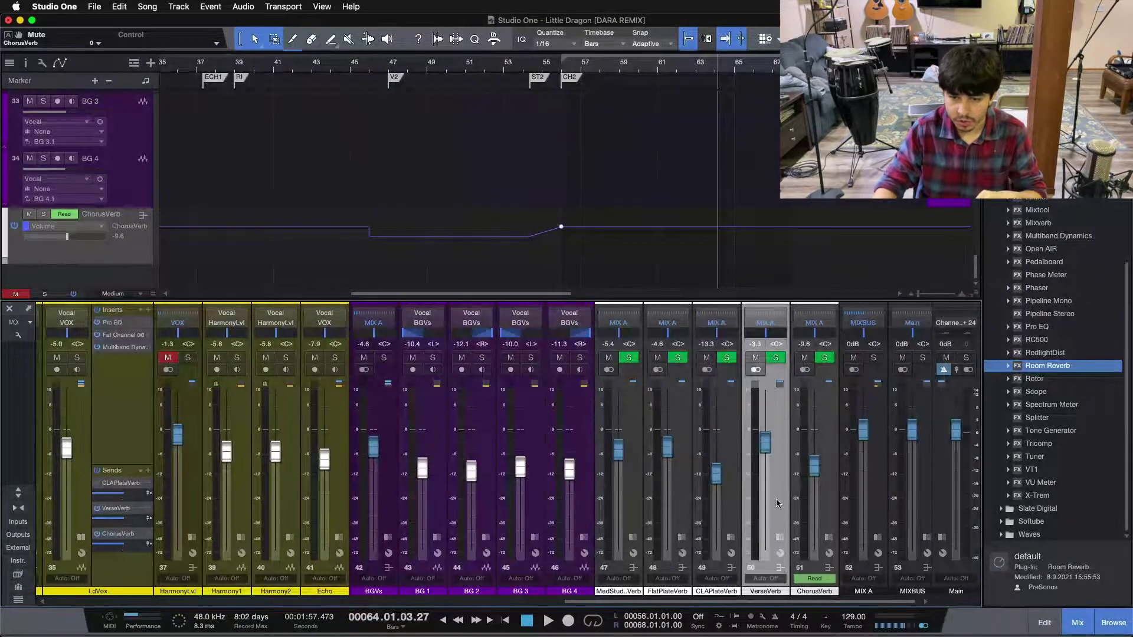
pyautogui.click(829, 537)
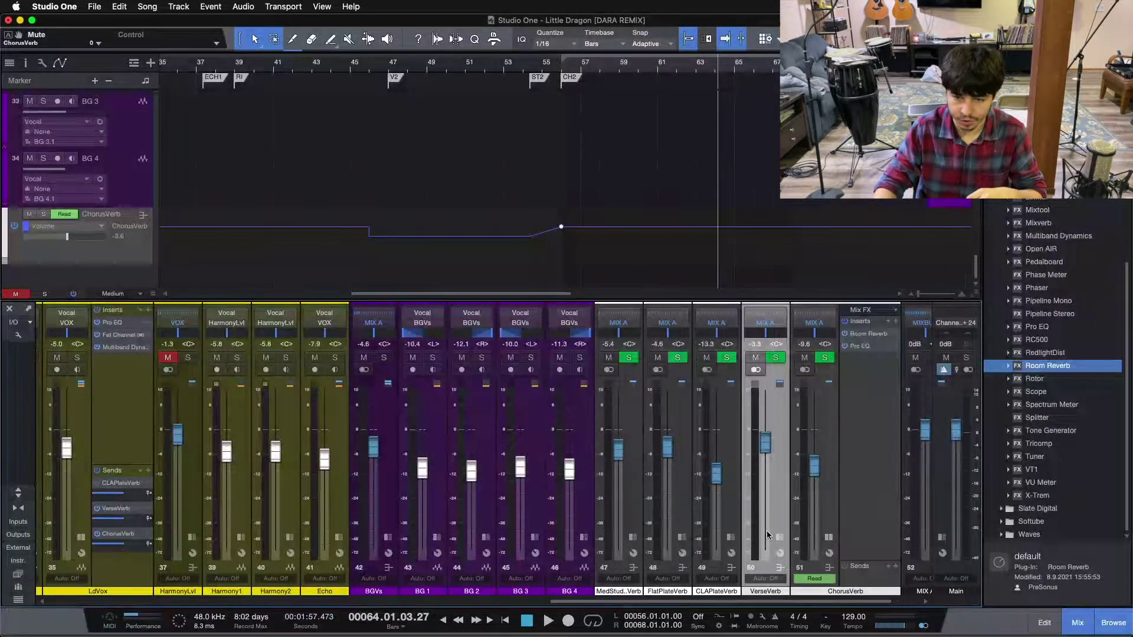
pyautogui.click(780, 538)
pyautogui.click(820, 334)
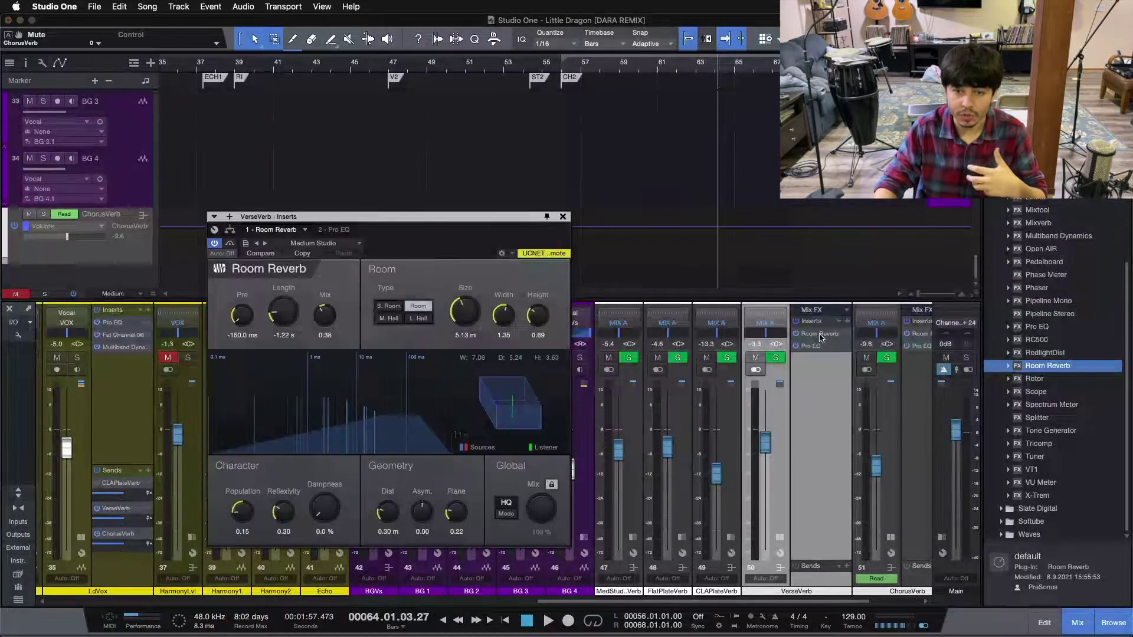
pyautogui.moveTo(440, 243); pyautogui.dragTo(386, 255)
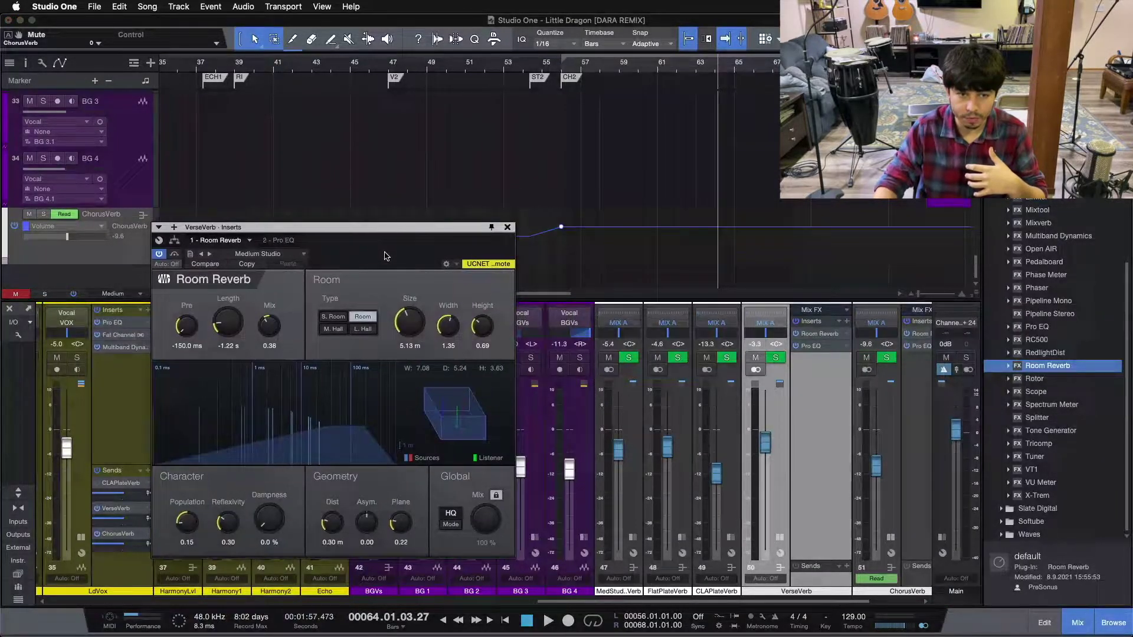
# Close VerseVerb's reverb window, then review ChorusVerb's Room Reverb settings with the plug-in window moved clear of its channel, and close it
pyautogui.click(507, 227)
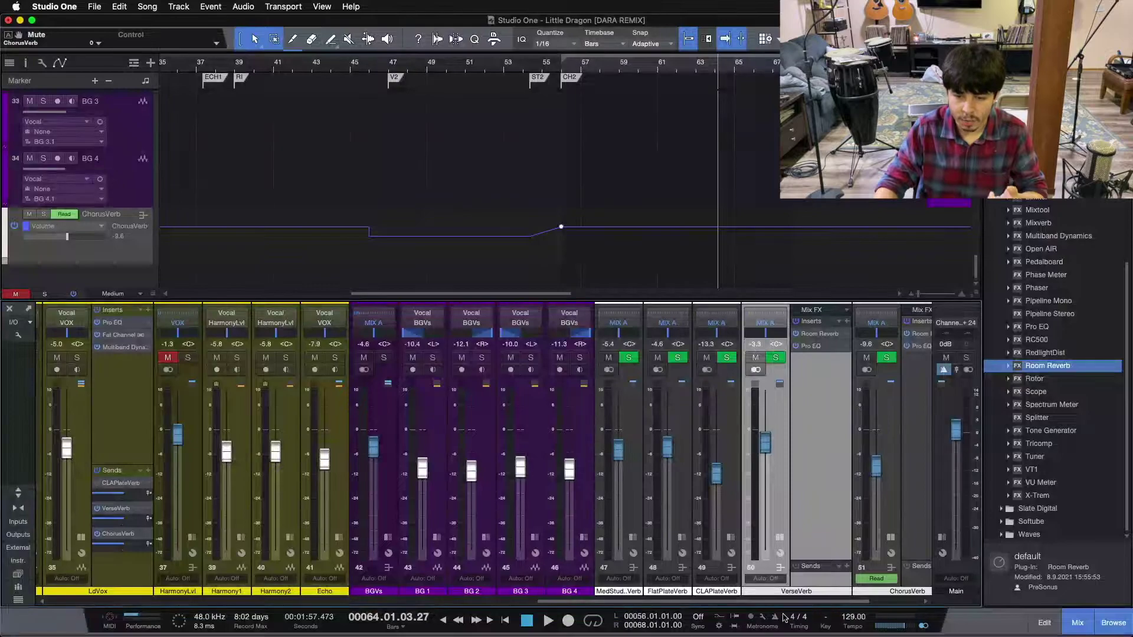
pyautogui.moveTo(775, 600); pyautogui.dragTo(823, 600)
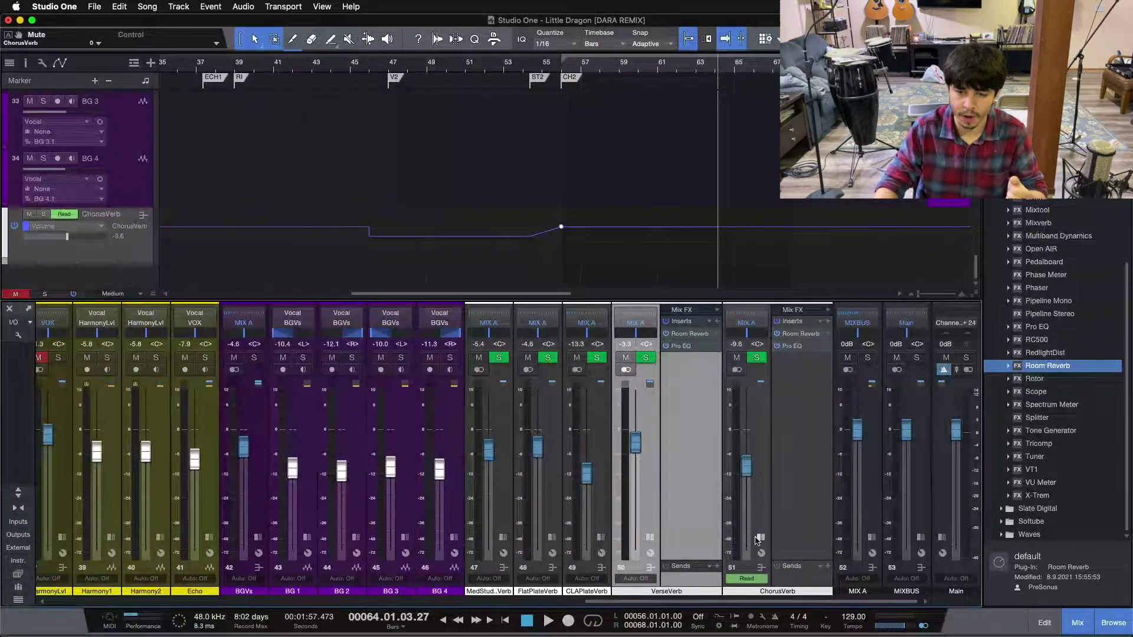
pyautogui.click(777, 488)
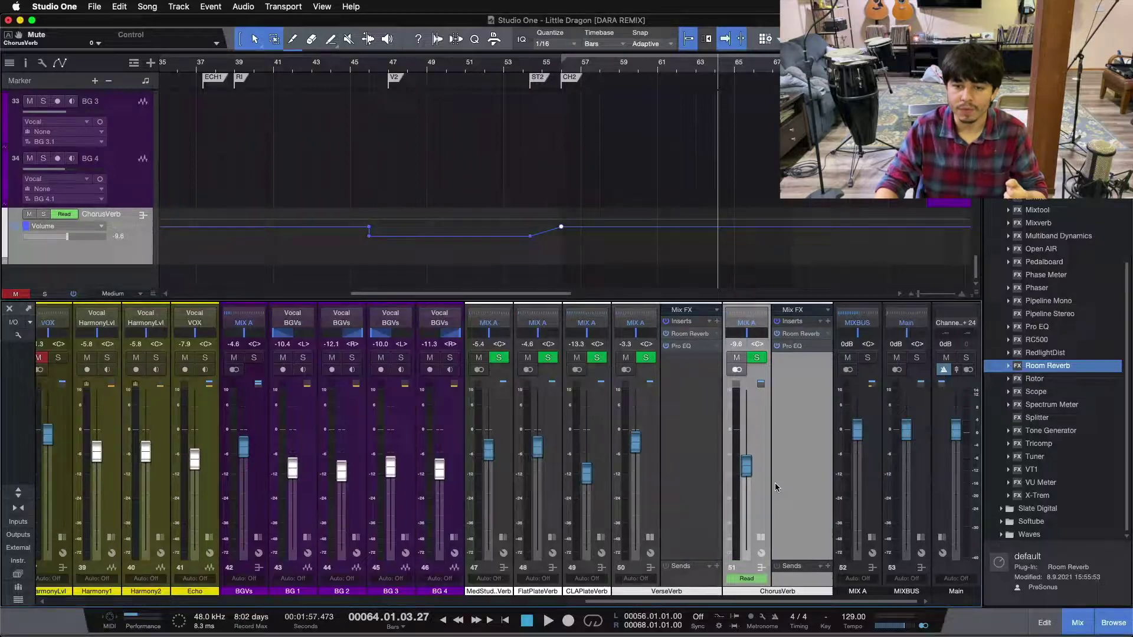
pyautogui.doubleClick(797, 338)
pyautogui.moveTo(638, 265); pyautogui.dragTo(441, 277)
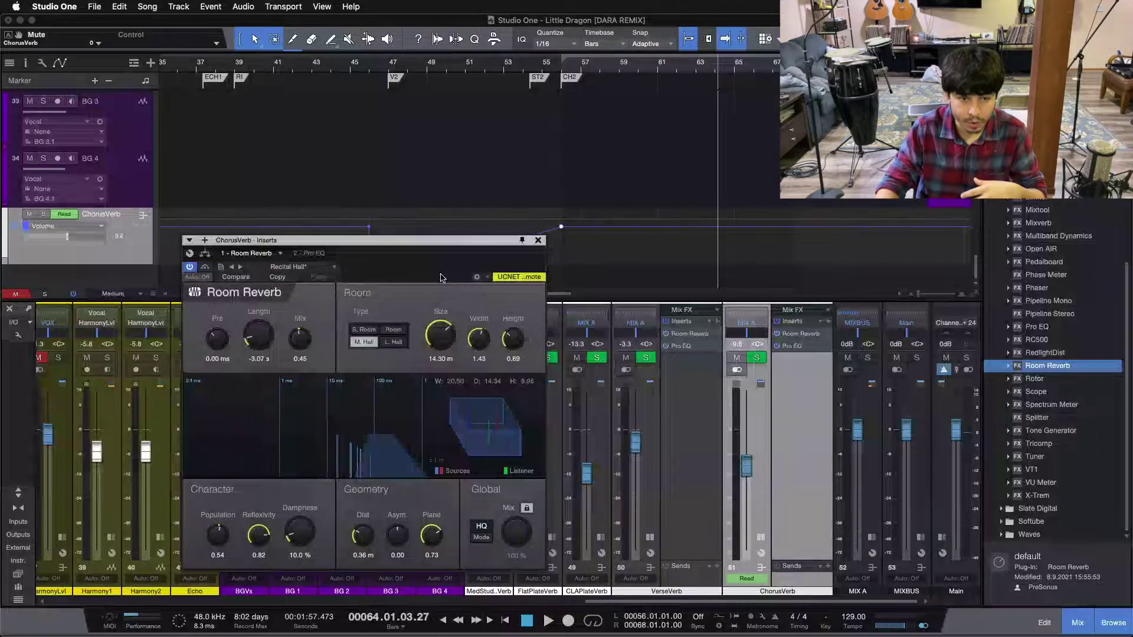
pyautogui.click(537, 241)
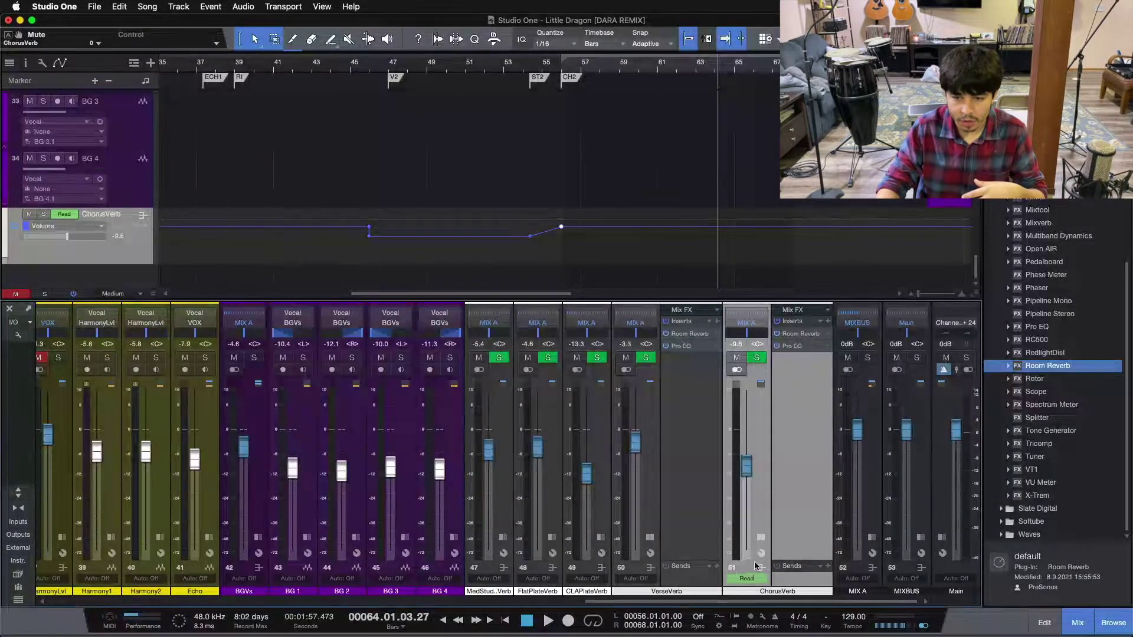
# Collapse the expanded ChorusVerb and VerseVerb channels in the mixer
pyautogui.click(760, 538)
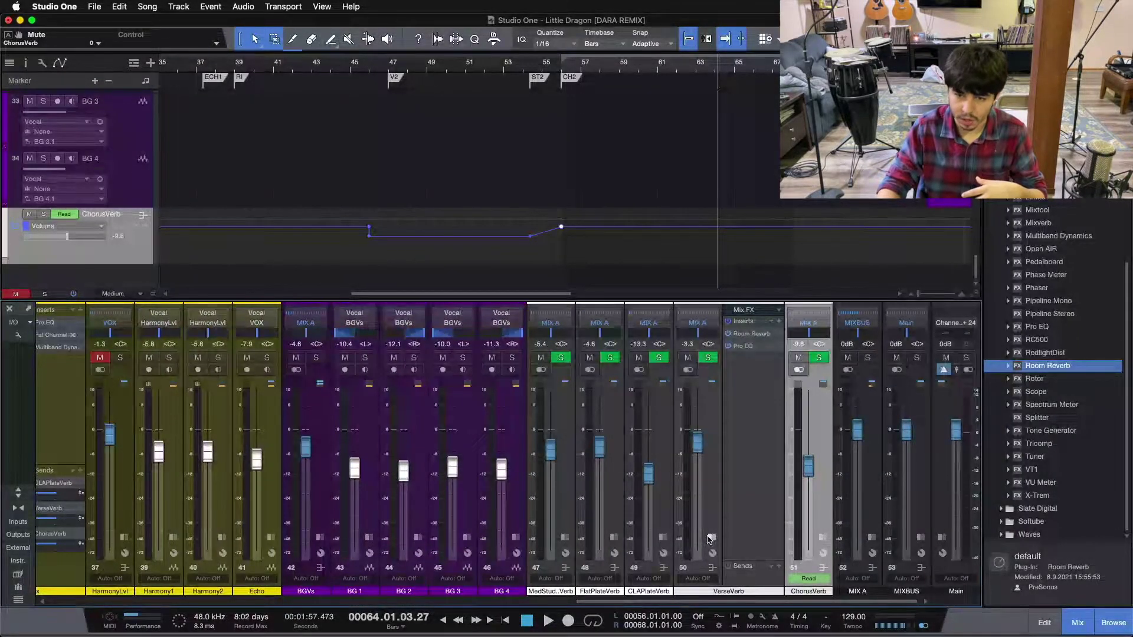
pyautogui.click(711, 538)
pyautogui.moveTo(722, 606); pyautogui.dragTo(684, 605)
# Show the LdVox track with its reverb sends, then select the VerseVerb and ChorusVerb channels in turn to bring up ChorusVerb's automation lane
pyautogui.click(243, 538)
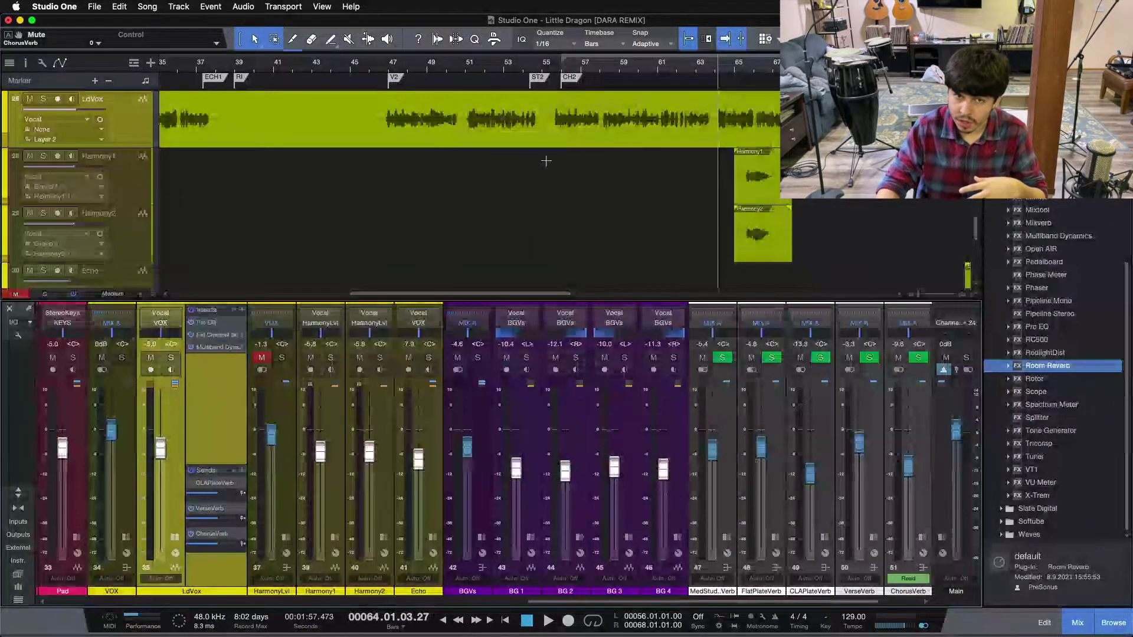
pyautogui.scroll(1, 601, 182)
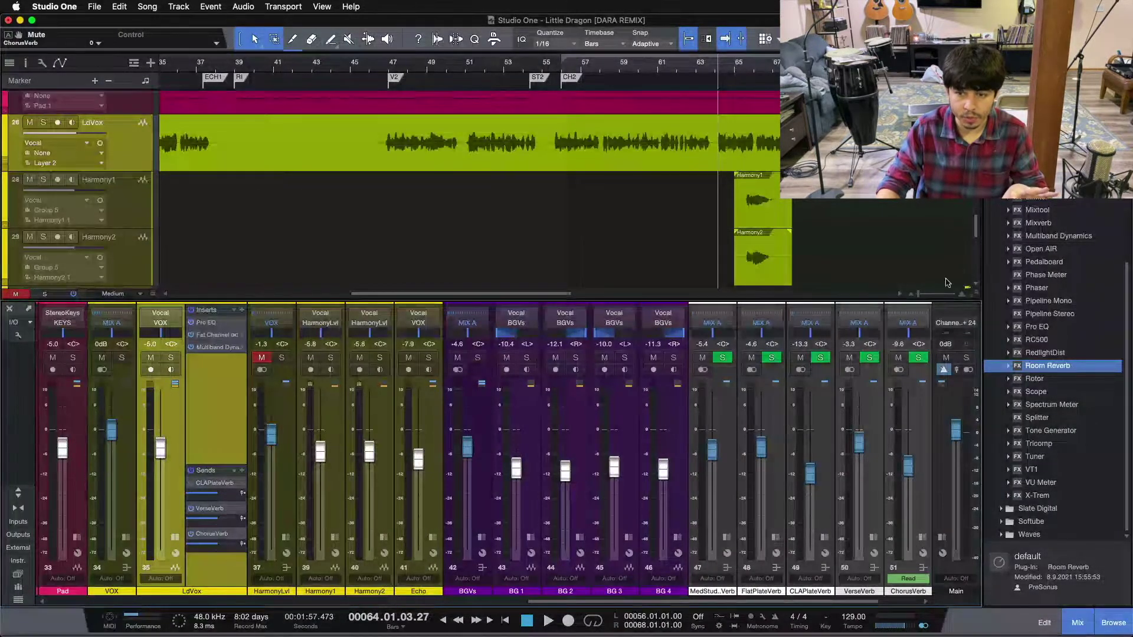
pyautogui.click(877, 464)
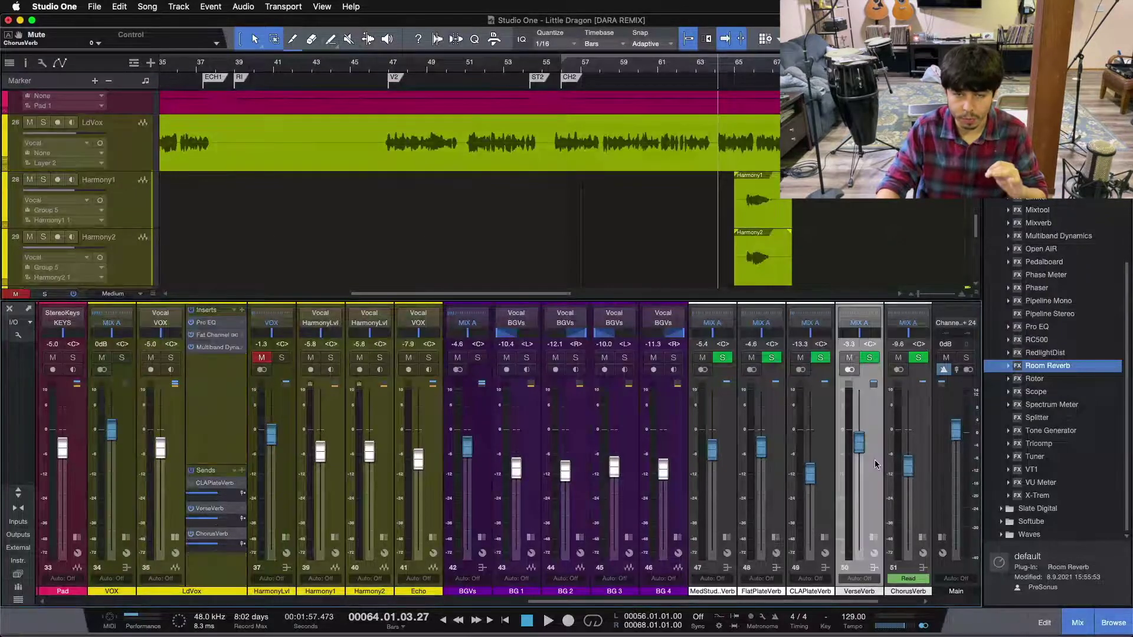
pyautogui.click(927, 416)
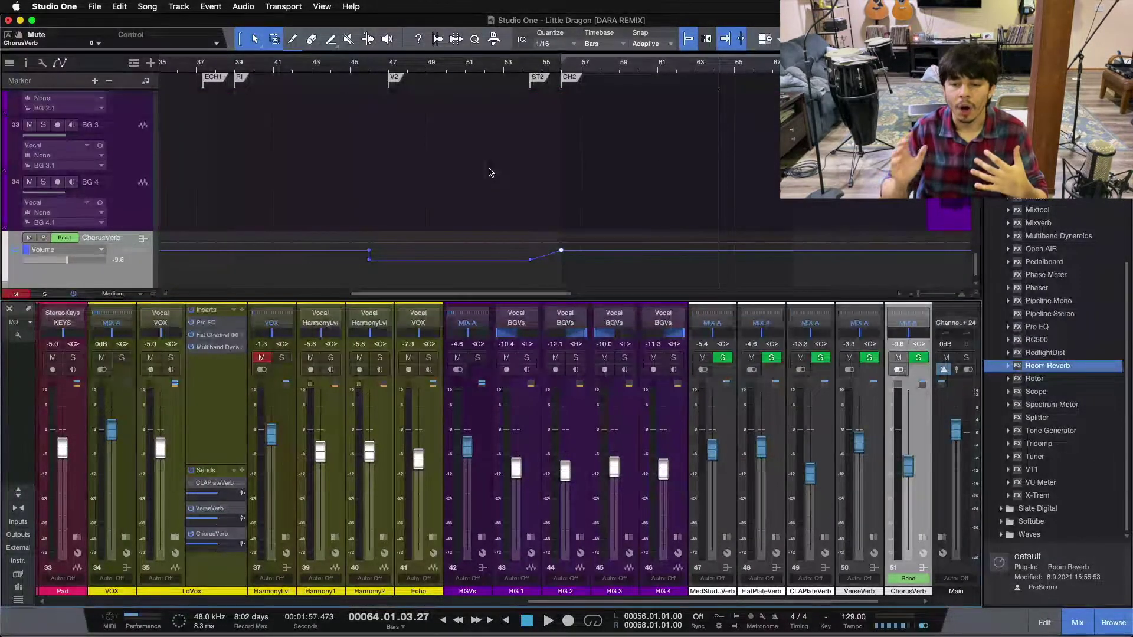